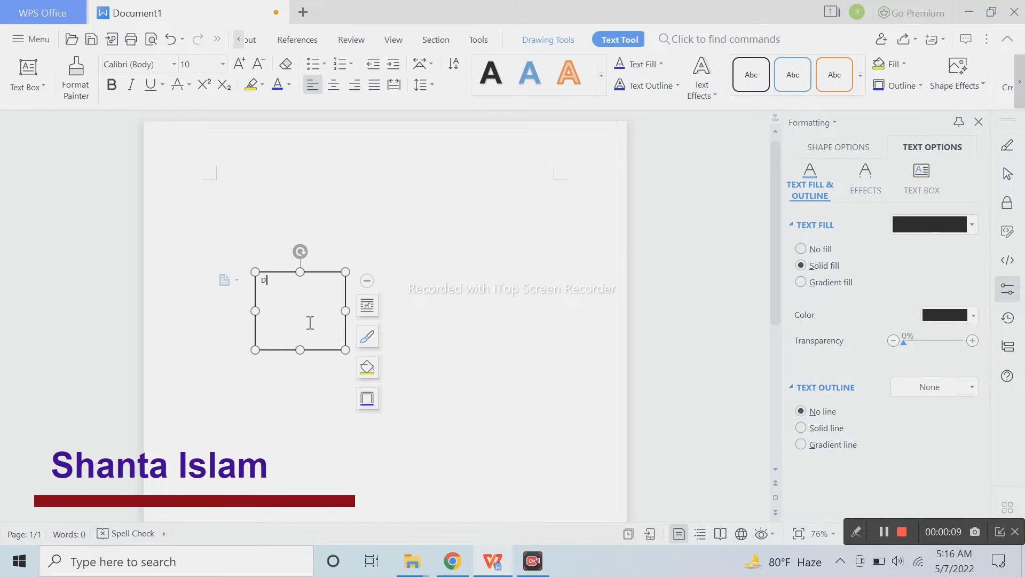
Enlarge the letter D to 220 pt and stretch its text box so the whole letter fits
key(BackSpace)
drag(284, 283, 260, 281)
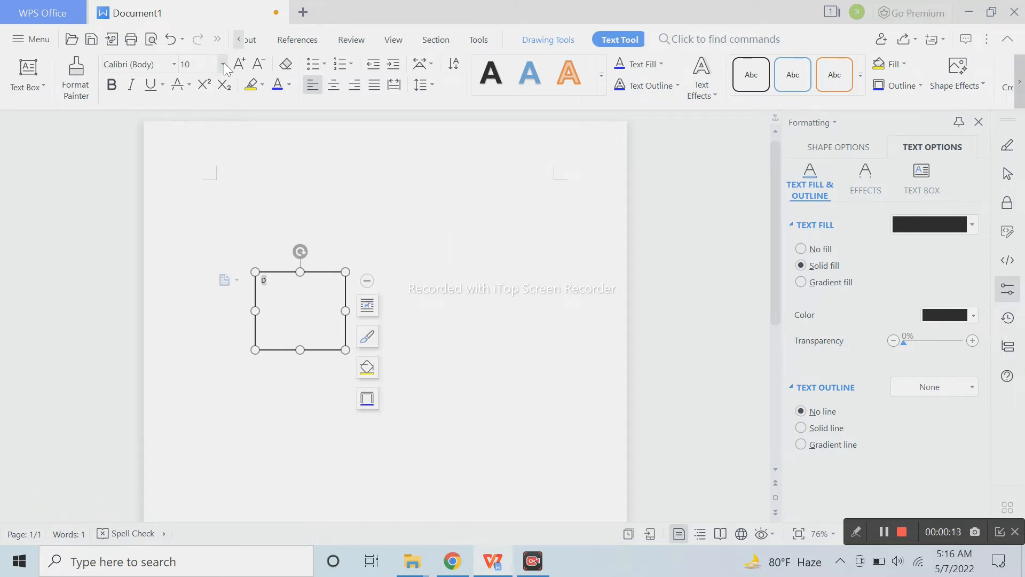
click(224, 65)
click(203, 420)
click(257, 68)
click(241, 65)
click(241, 65)
click(240, 65)
click(240, 65)
click(240, 65)
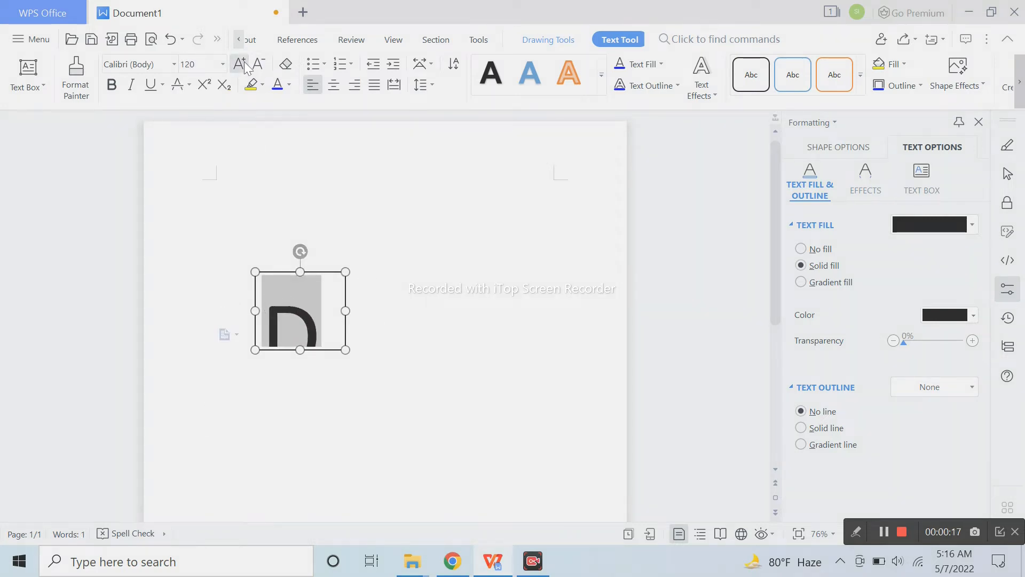
click(241, 65)
click(240, 65)
drag(348, 350, 379, 469)
click(239, 65)
click(240, 65)
click(239, 65)
click(239, 65)
click(244, 66)
click(244, 66)
Set the letter D in Adobe Caslon Pro Bold and widen its text box to fit
click(174, 64)
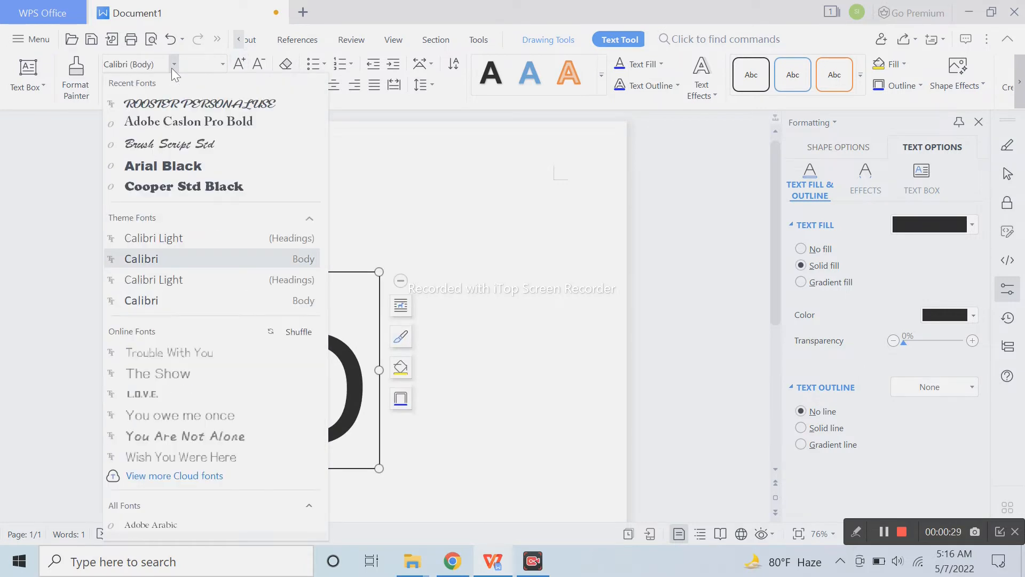
click(181, 117)
drag(389, 470, 417, 473)
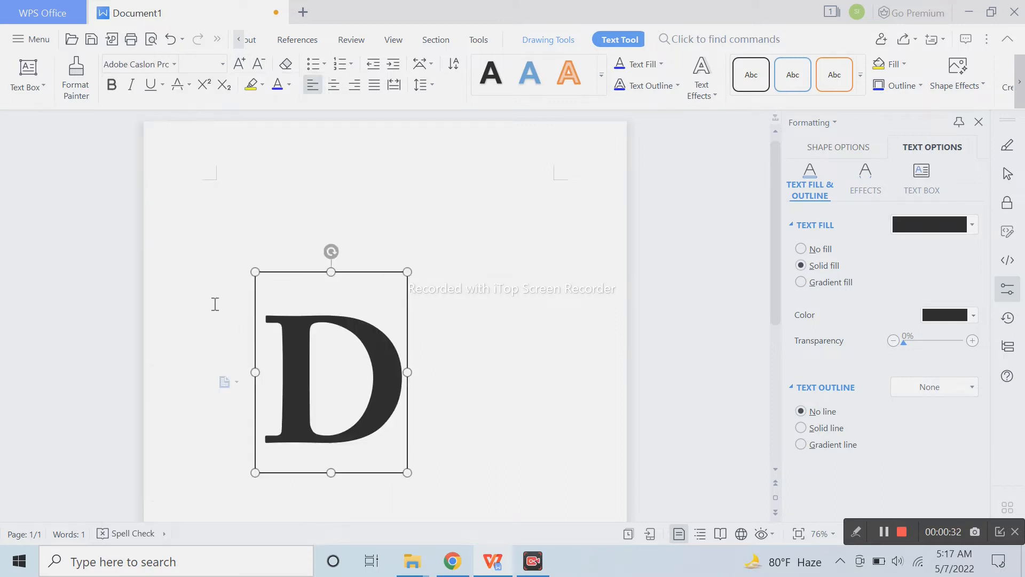
Move the D text box slightly up and to the left on the page
click(159, 65)
click(368, 231)
click(344, 271)
drag(350, 272, 336, 236)
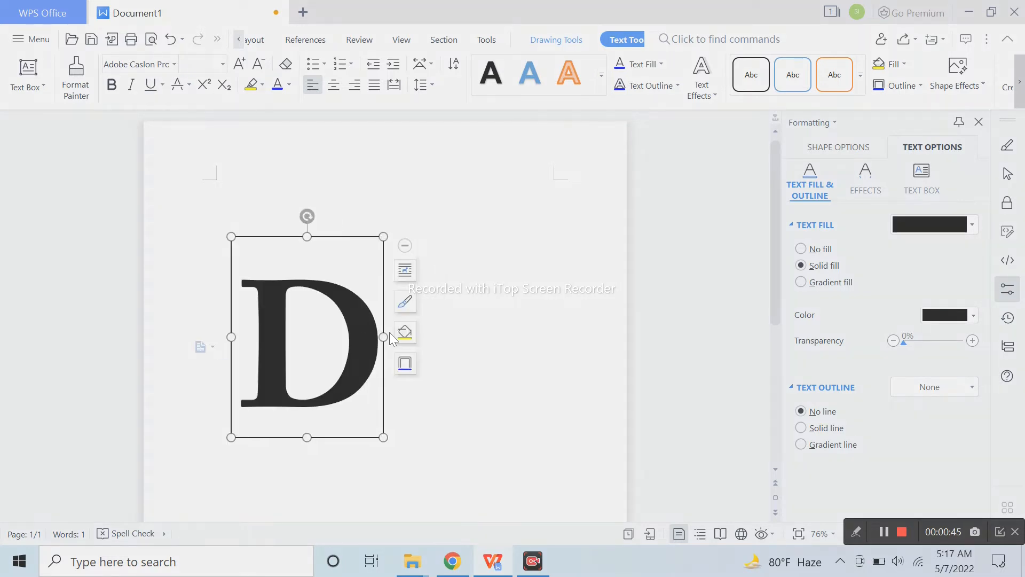
Copy the D text box to its right, replace the copied letter with L, and level the two boxes
drag(383, 348, 546, 339)
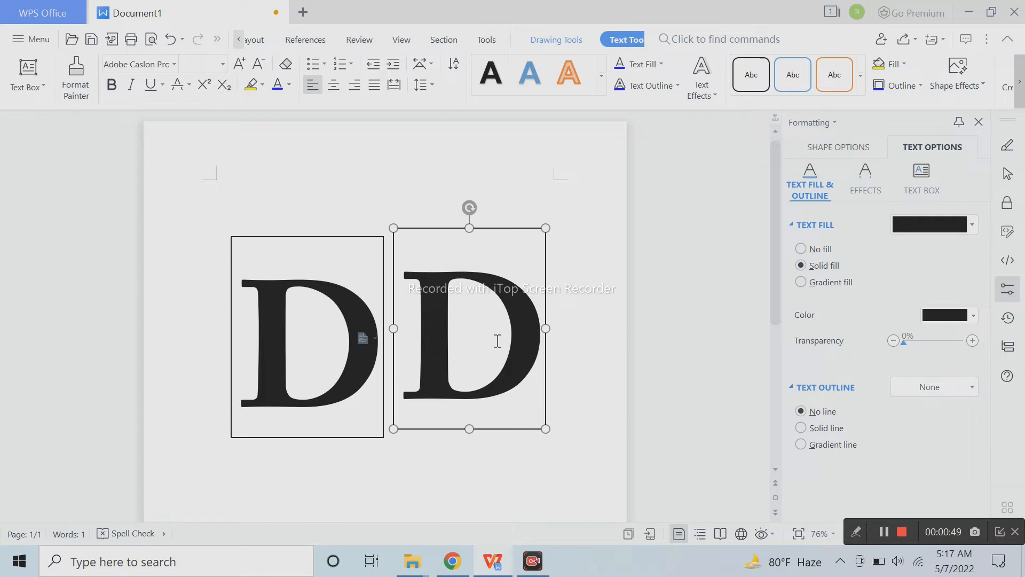
double_click(497, 340)
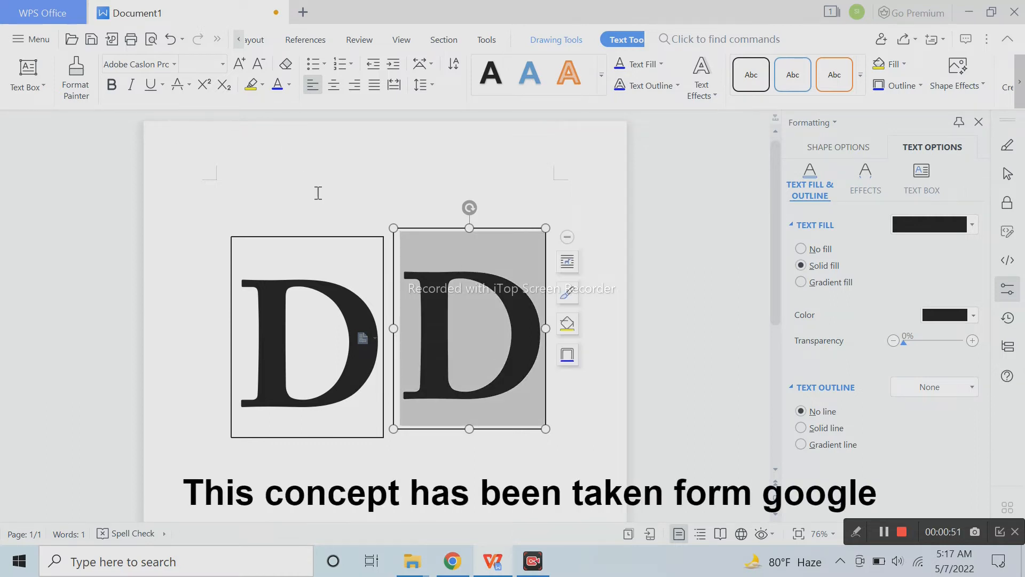
text(L)
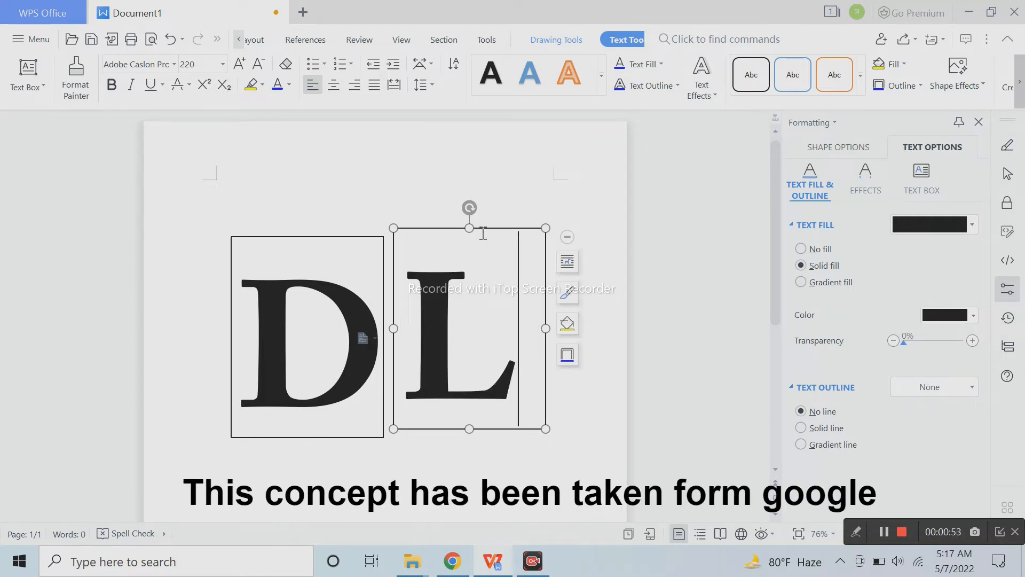
drag(489, 228, 496, 237)
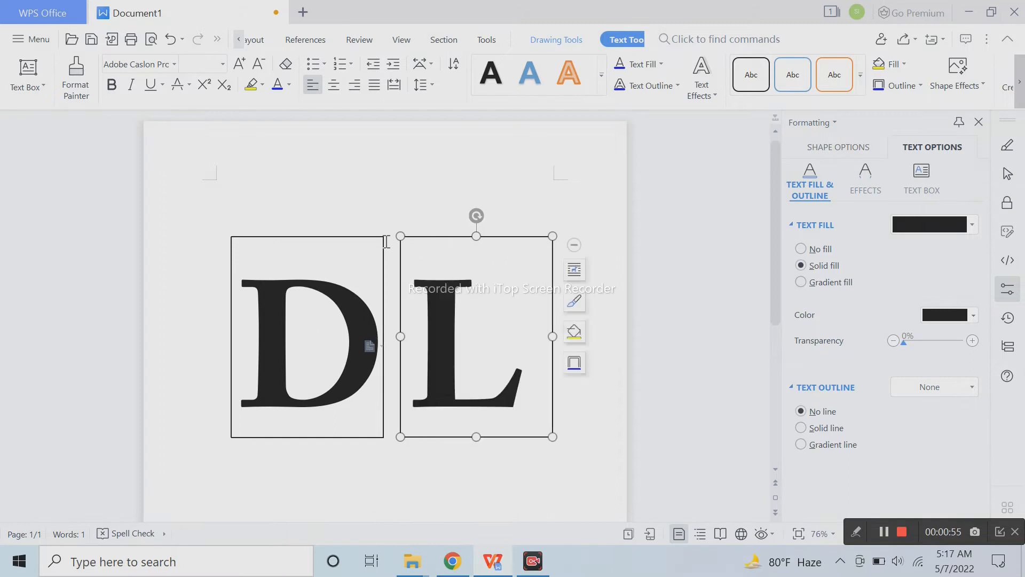
Set the D and L text boxes to no fill and no line, and shift the L up slightly
ctrl+click(366, 239)
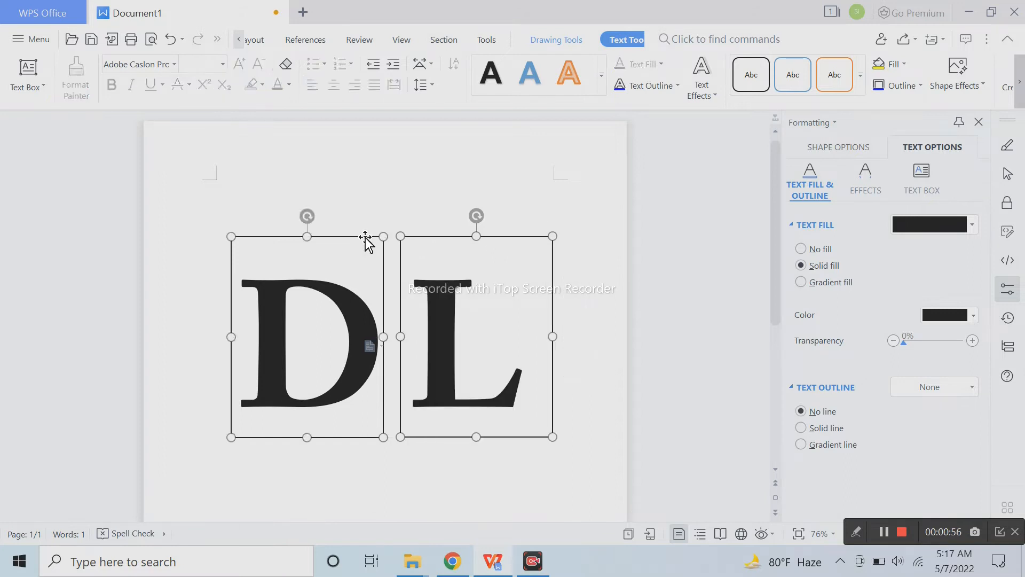
click(838, 150)
click(817, 251)
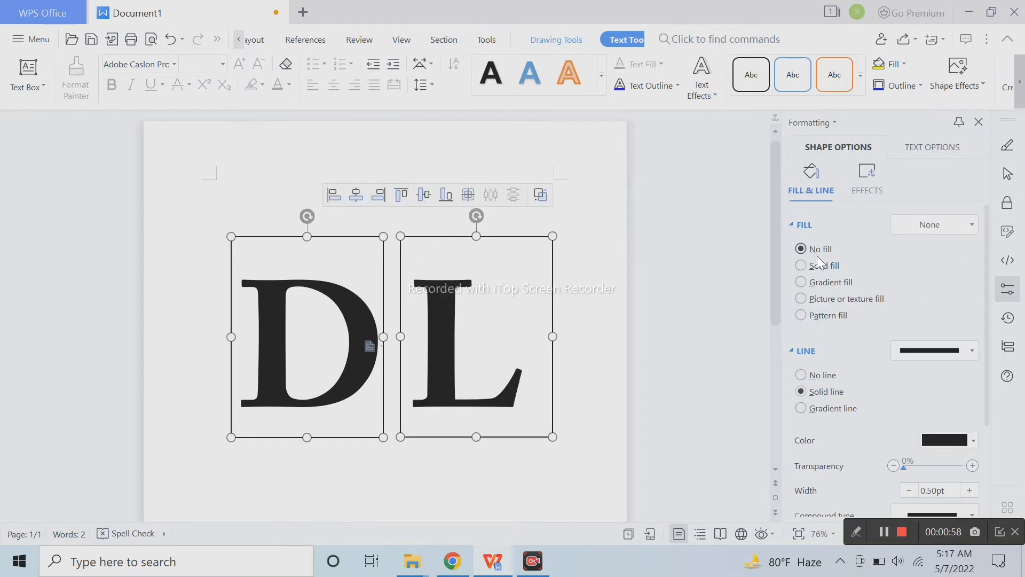
click(829, 377)
click(594, 382)
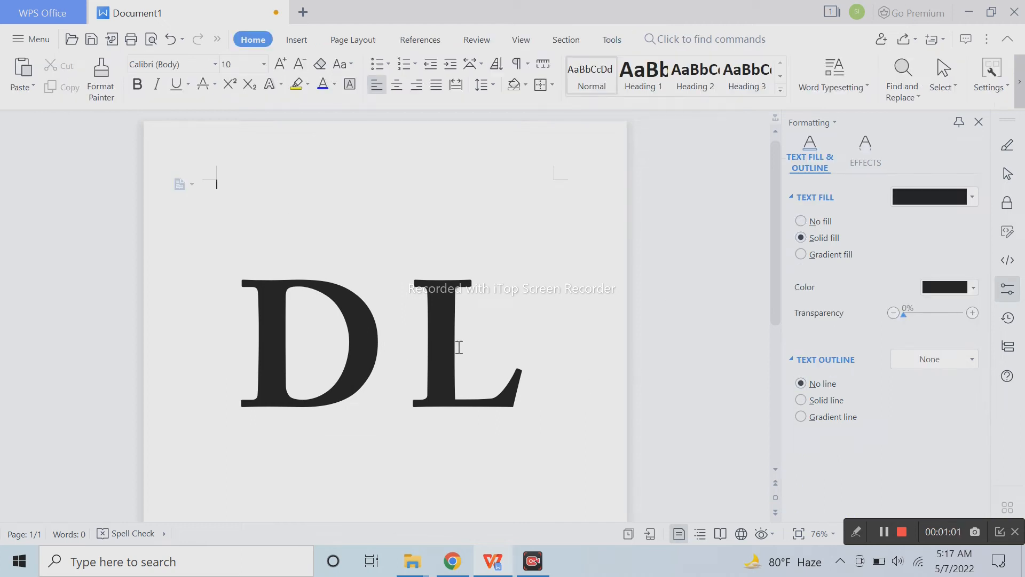
click(458, 236)
click(595, 325)
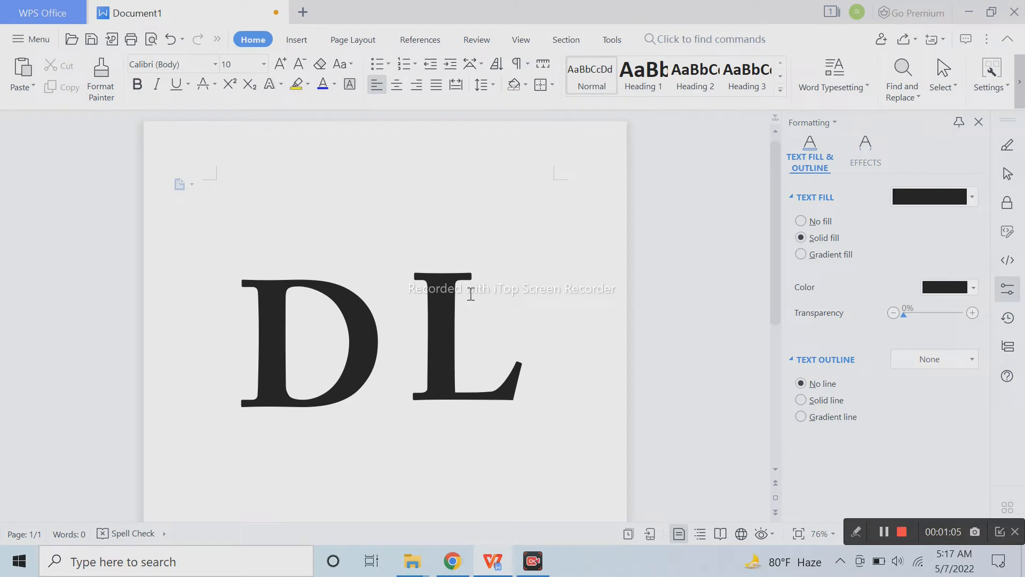
Give the letter D a solid dark green text fill with 0% transparency
click(363, 315)
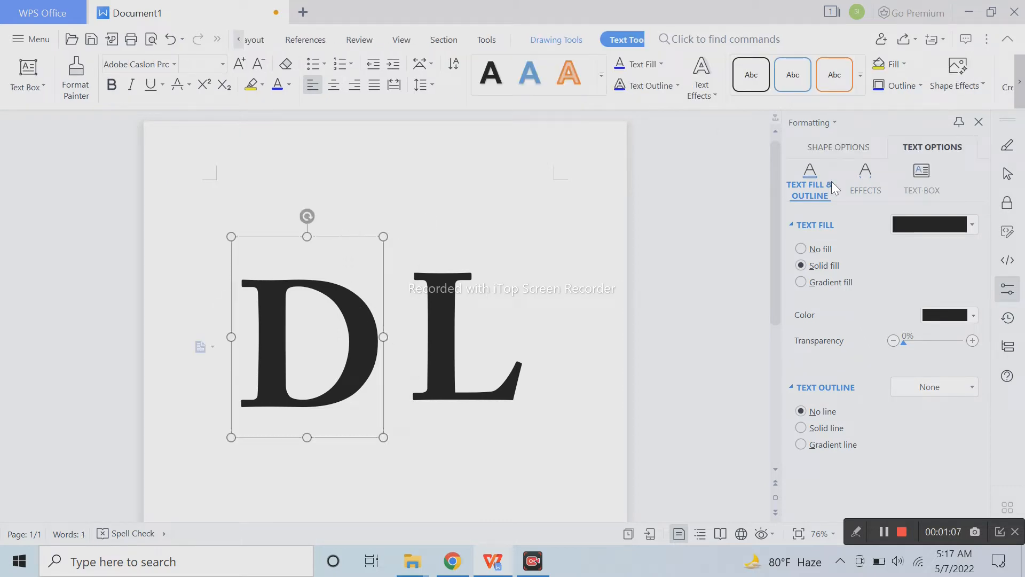
click(949, 315)
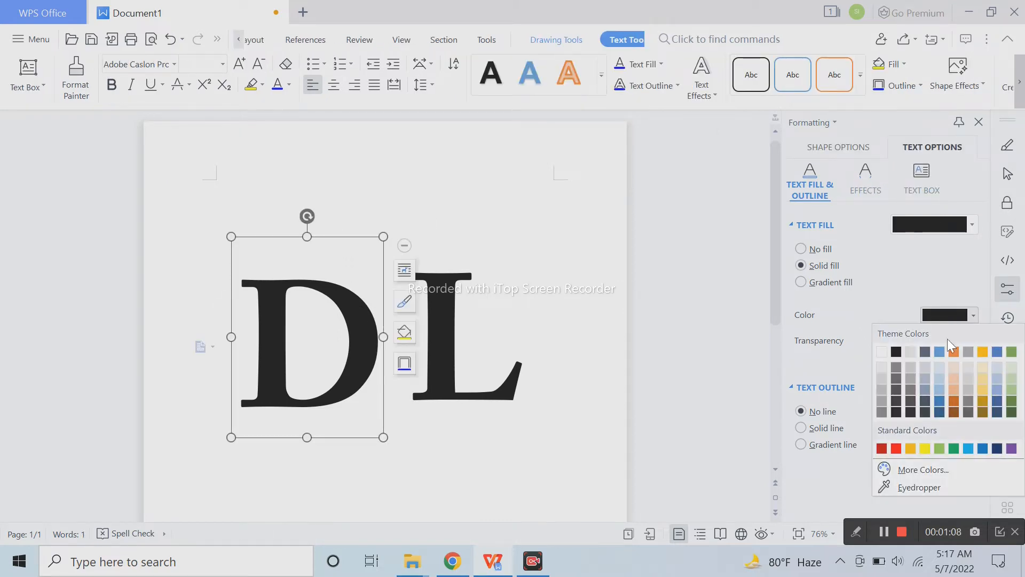
click(1012, 401)
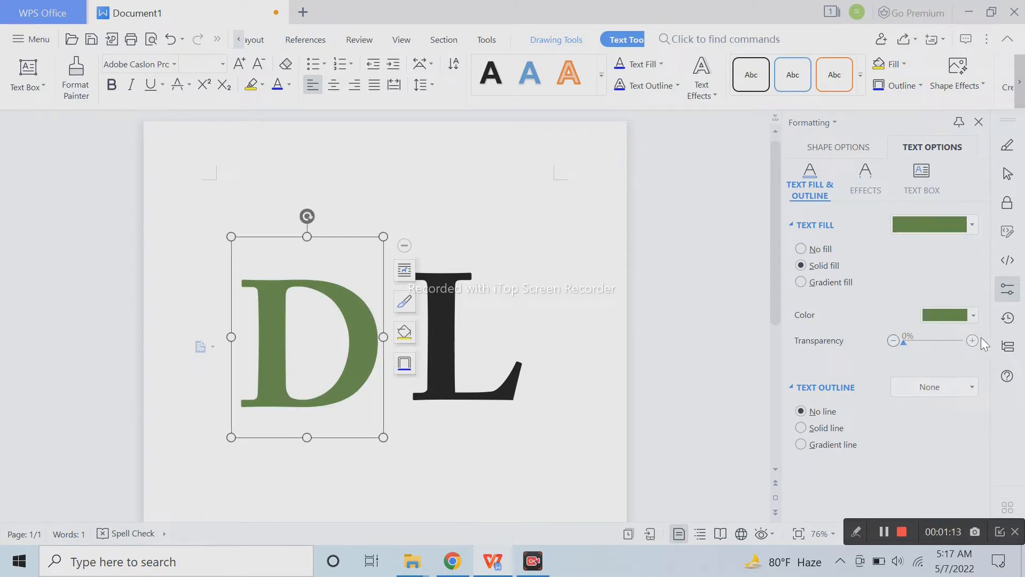
drag(915, 345, 891, 347)
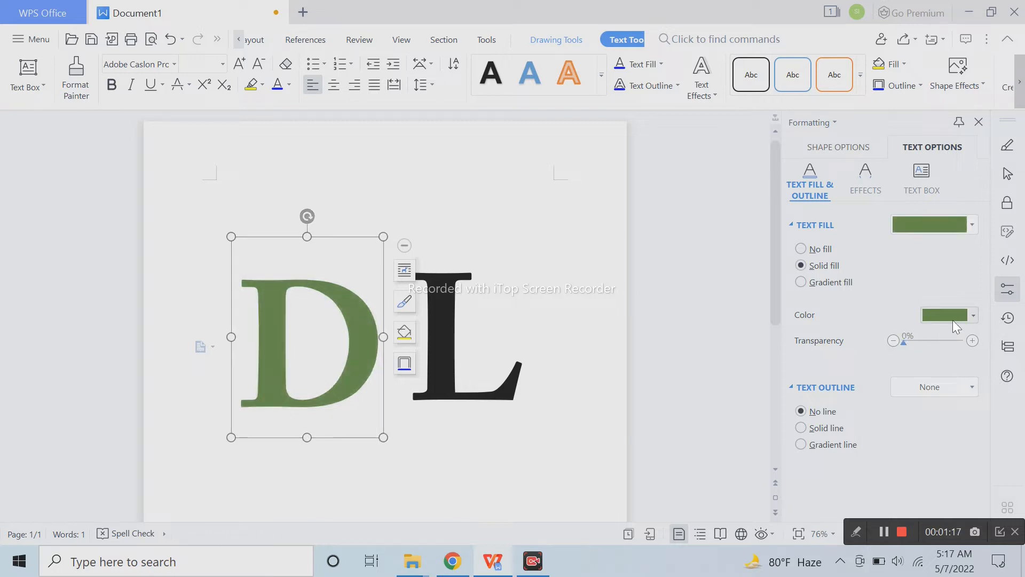
click(628, 383)
Draw a moon shape about 1.89 in high and 1.03 in wide above the L, and rotate it to bulge right
click(355, 312)
click(260, 40)
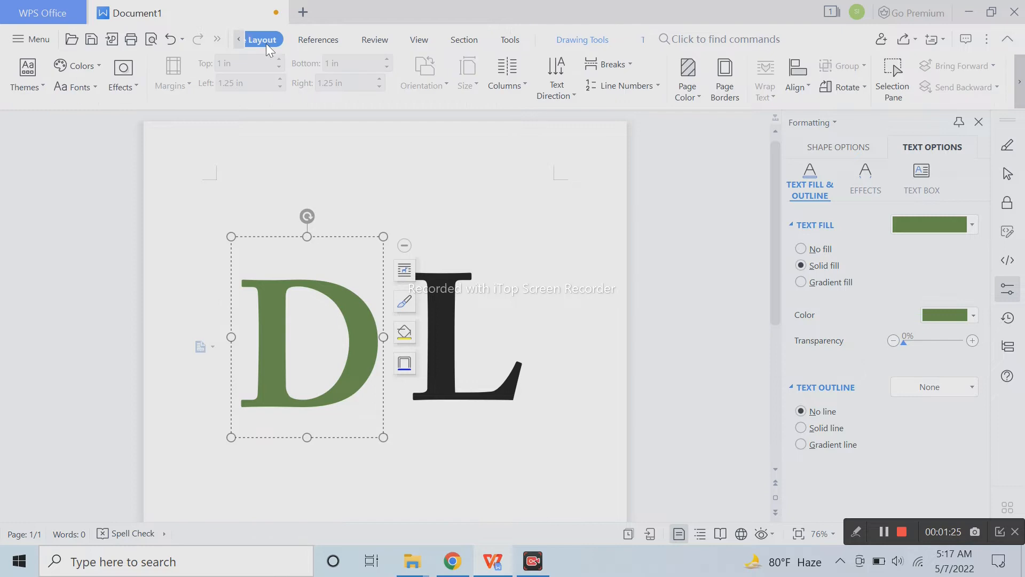
click(238, 39)
click(275, 40)
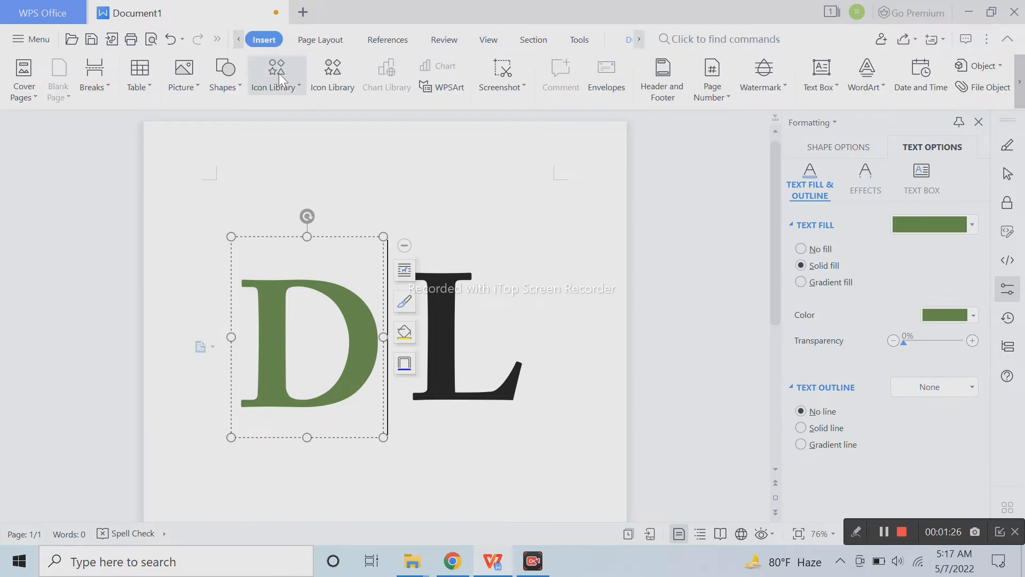
click(238, 85)
click(257, 184)
drag(424, 149, 486, 260)
drag(455, 129, 453, 290)
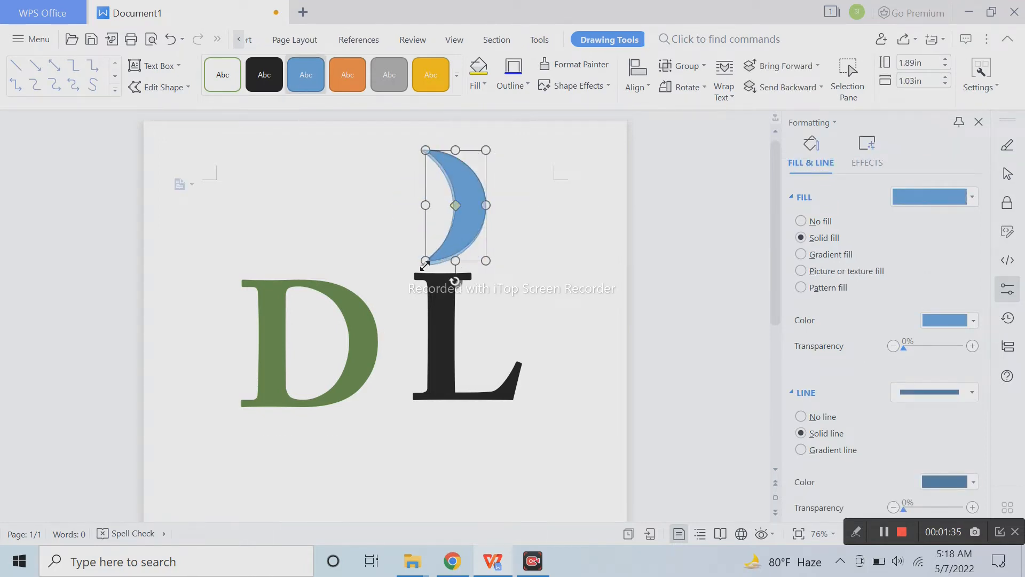
Place the blue crescent over the D's curved right edge and resize it to about 2.08 by 1.10 in
drag(471, 241, 351, 280)
drag(363, 329, 361, 334)
click(396, 338)
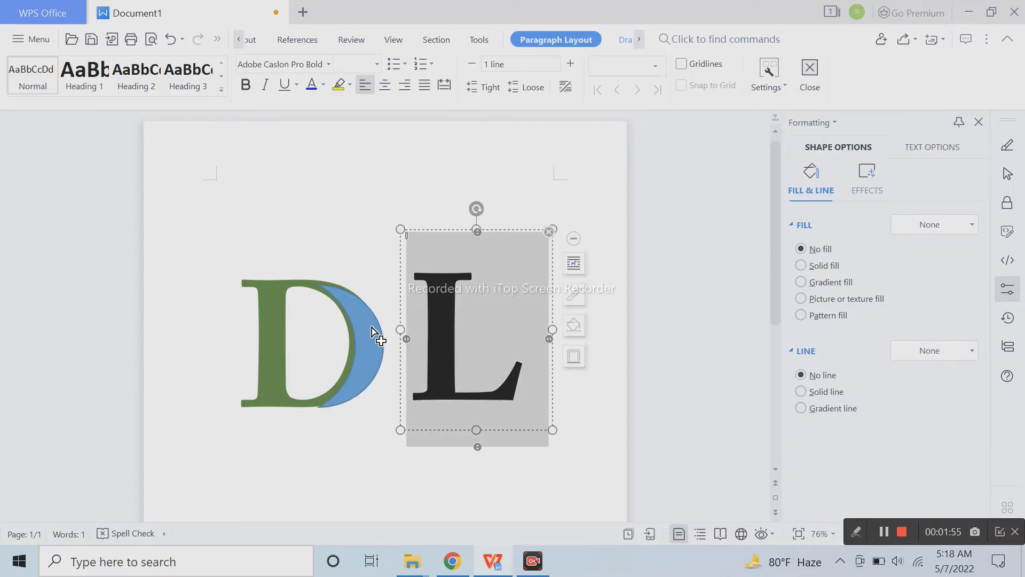
click(172, 40)
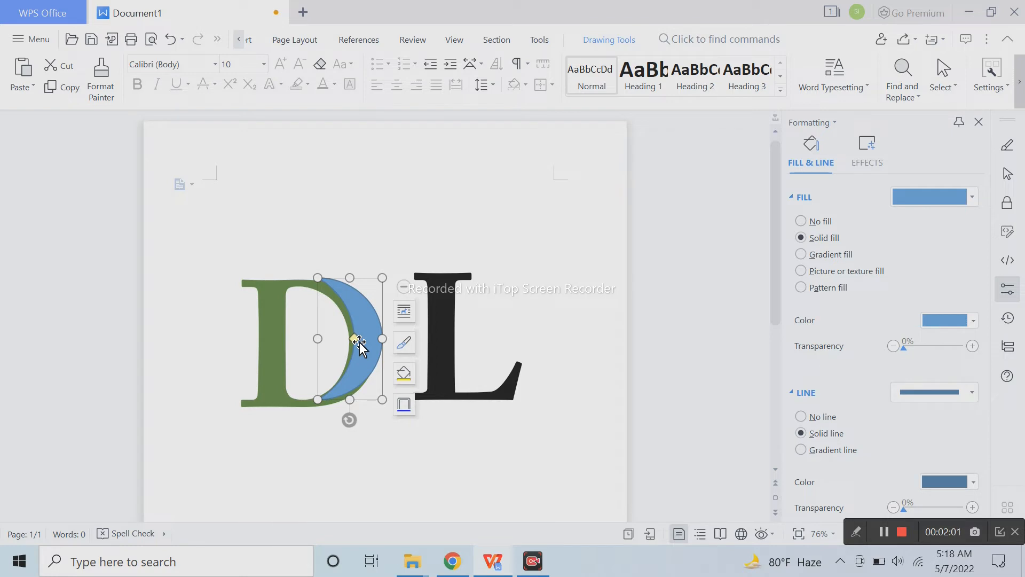
drag(357, 338, 380, 321)
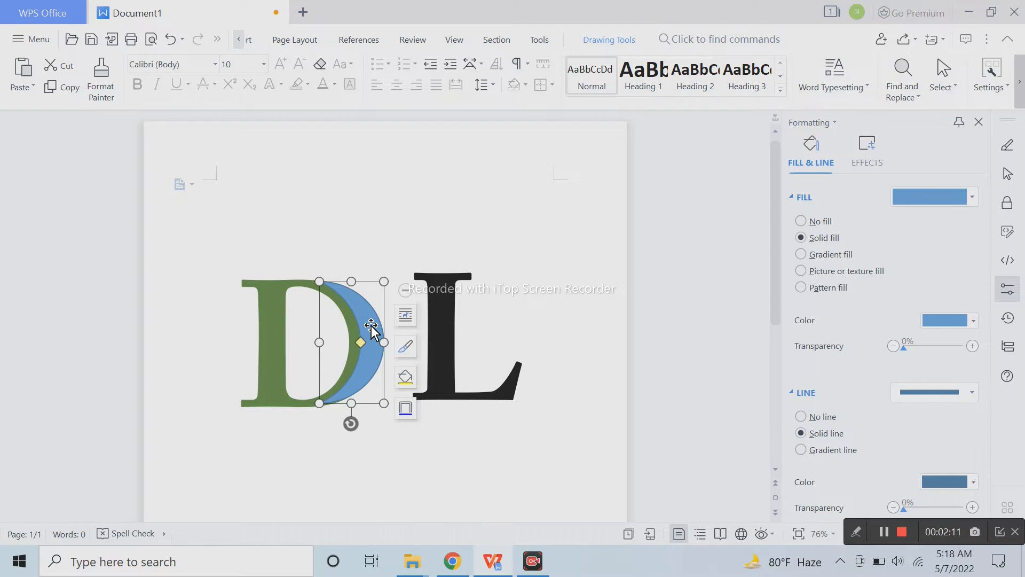
Send the crescent behind the D and nudge it right so a blue edge shows beside the curve
click(612, 41)
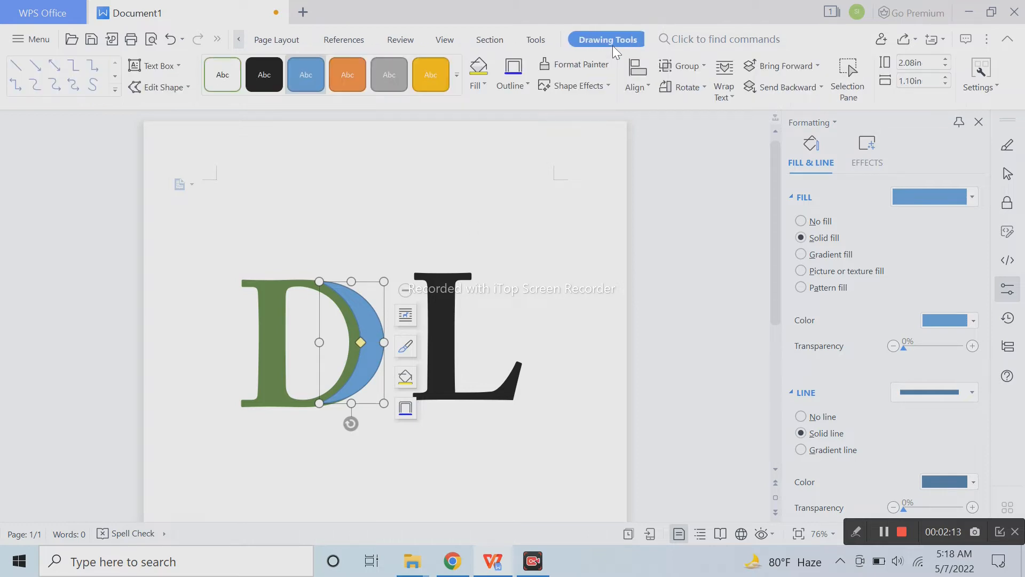
click(788, 87)
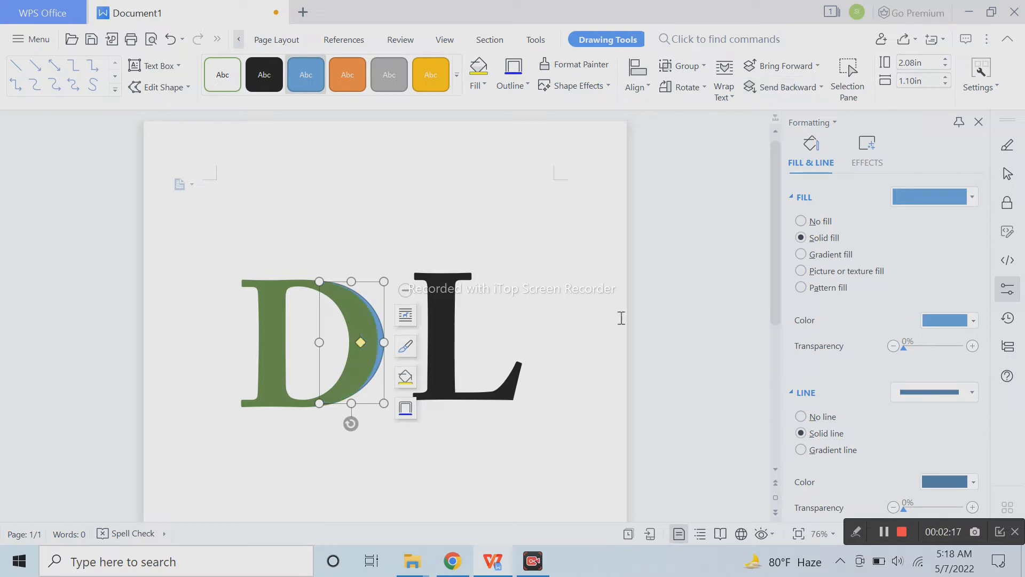
key(Right)
key(Right)
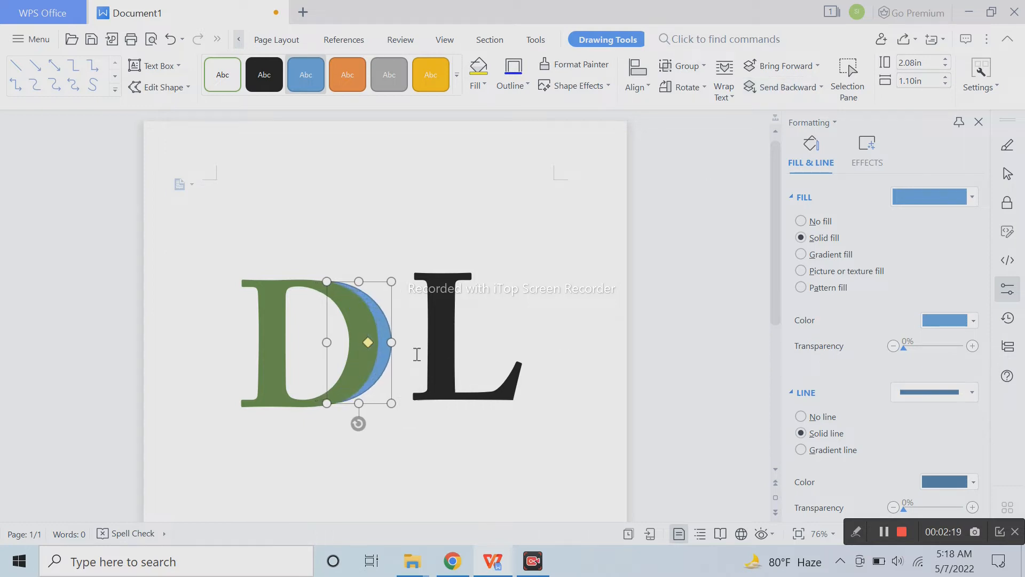
Remove the crescent's outline and nudge the shape slightly further right
click(822, 417)
click(636, 427)
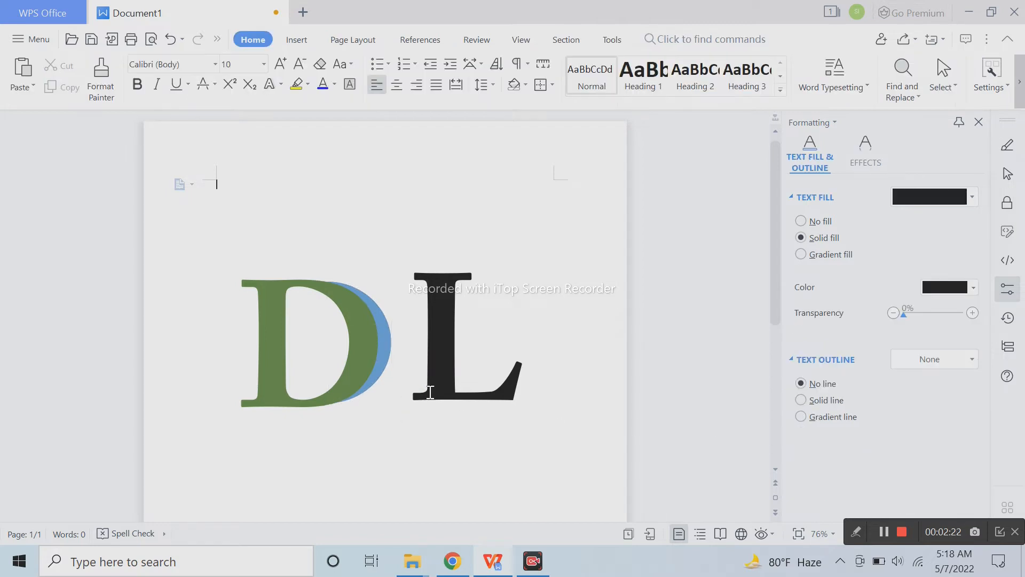
click(387, 361)
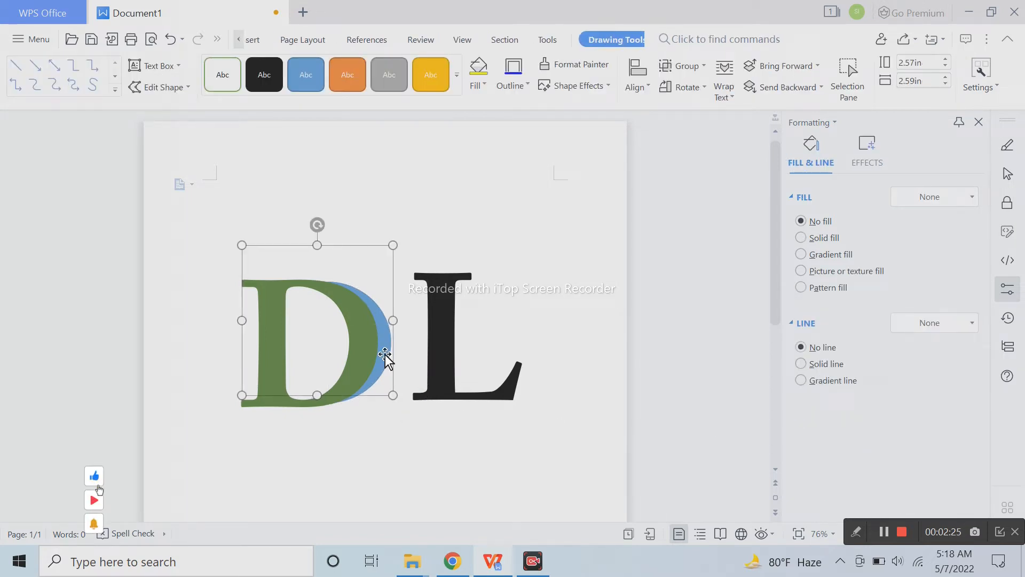
click(385, 348)
key(Right)
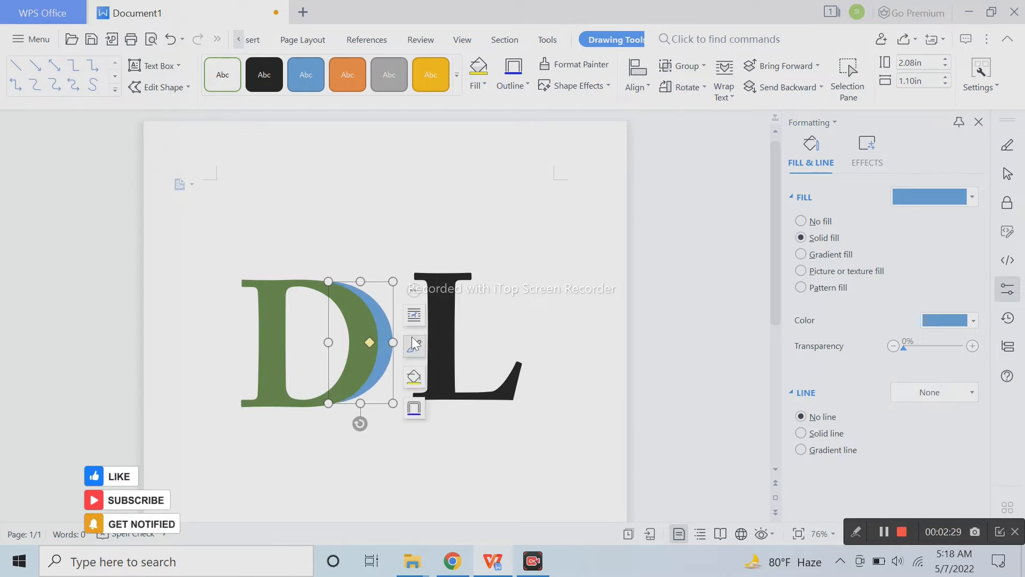
Move the L text box left so its stem overlaps the right curve of the D and the crescent
click(540, 350)
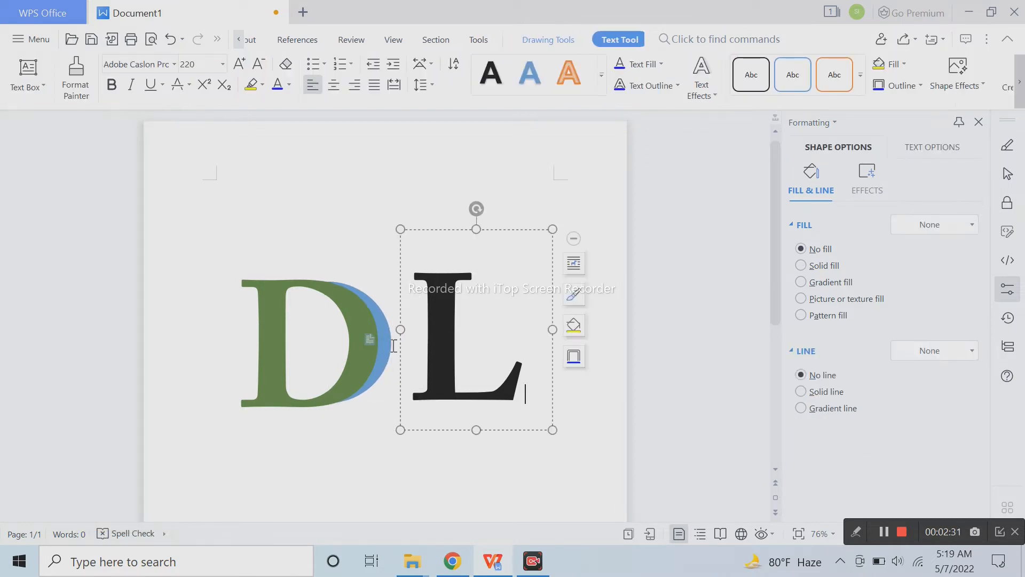
click(445, 365)
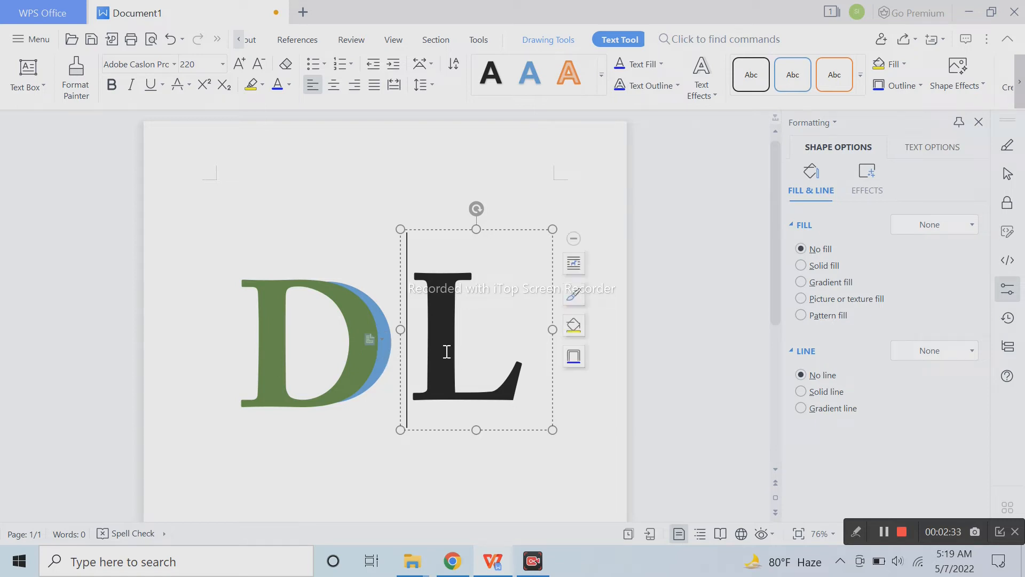
drag(513, 231, 451, 234)
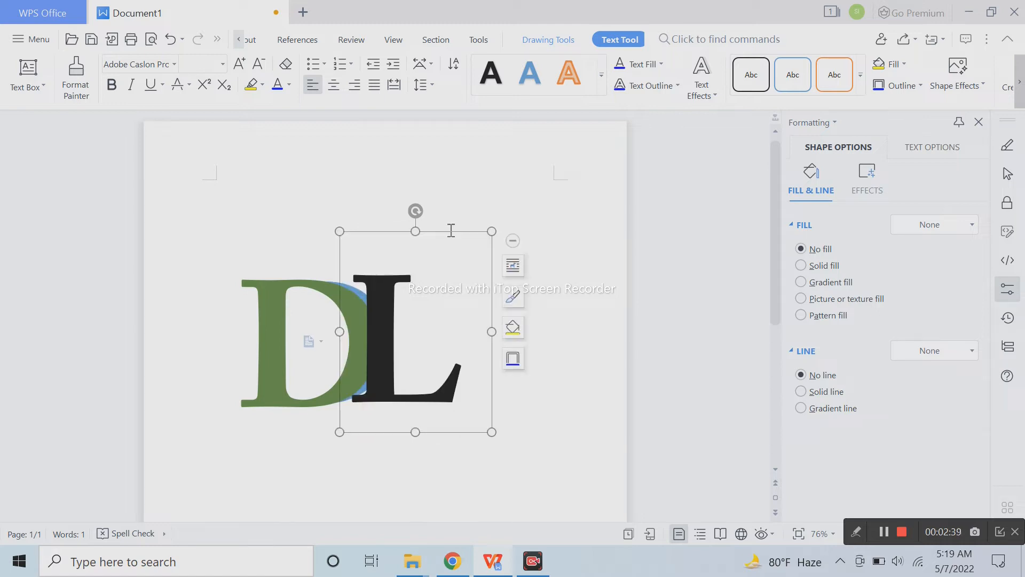
click(451, 230)
click(407, 311)
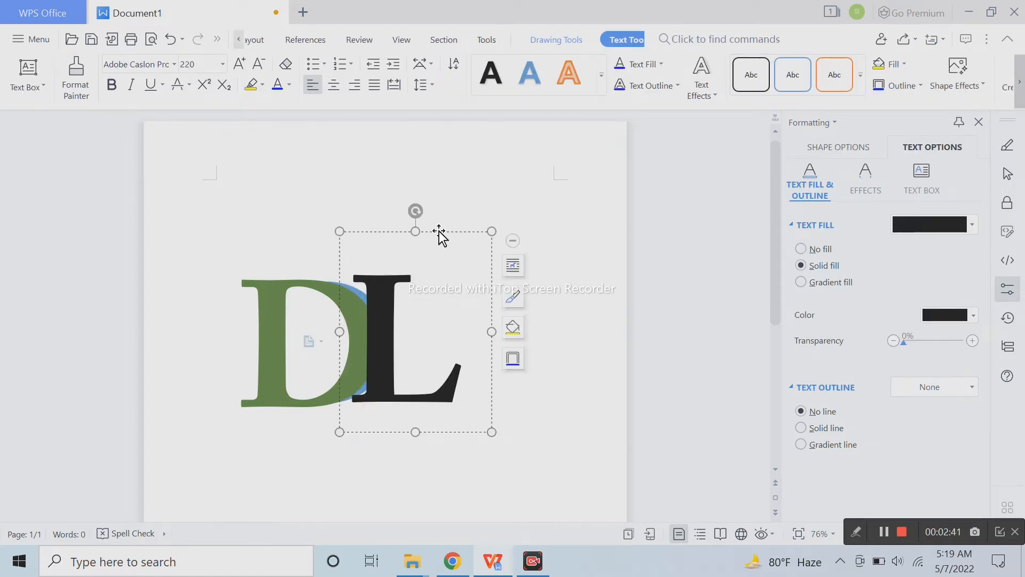
drag(440, 232, 437, 234)
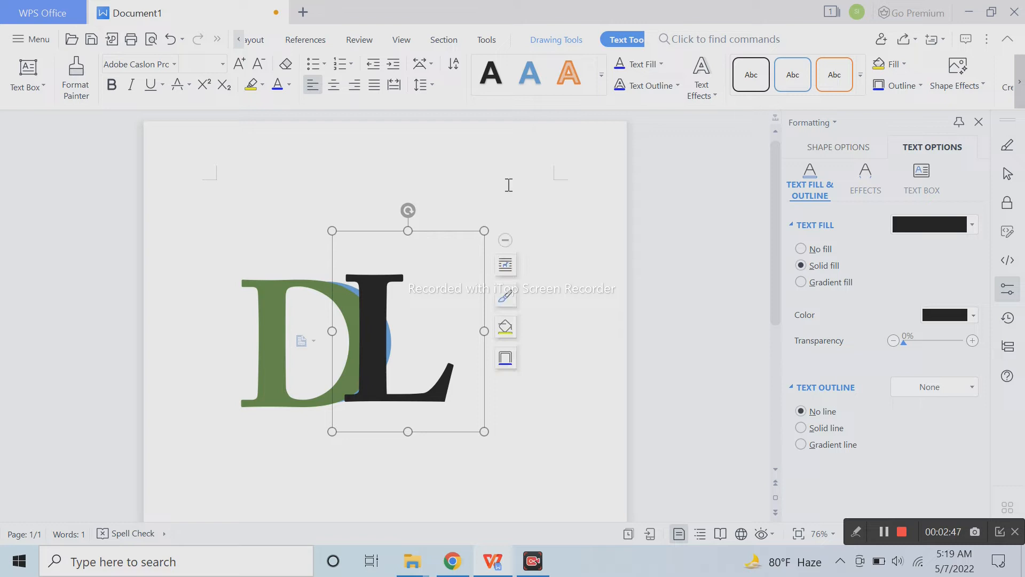
drag(458, 230, 458, 232)
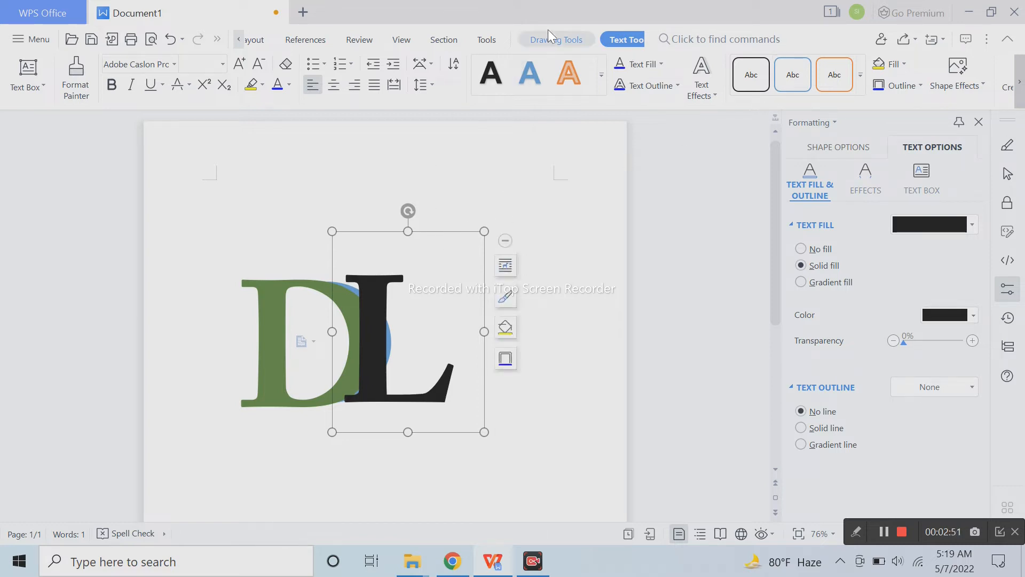
Send the L text box backward two levels so it sits behind both the D and the blue crescent
click(561, 38)
click(781, 87)
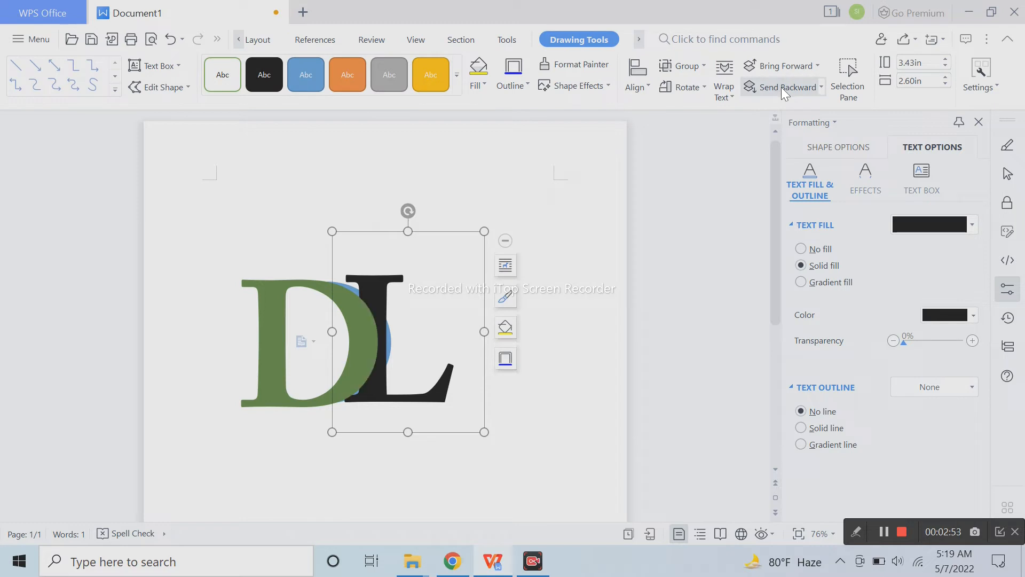
click(781, 88)
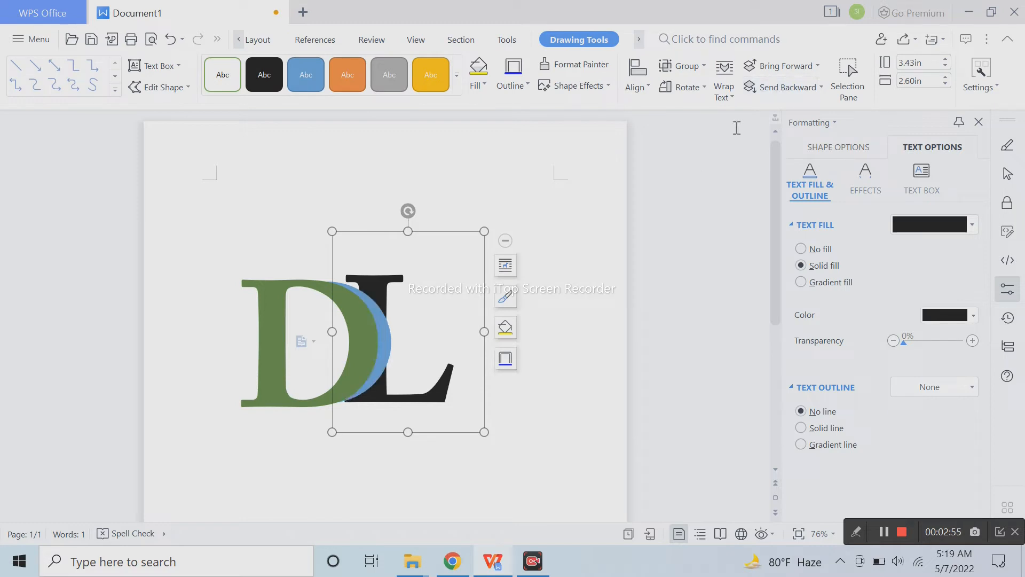
Change the solid fill of the blue crescent beside the D to white
click(386, 351)
click(387, 331)
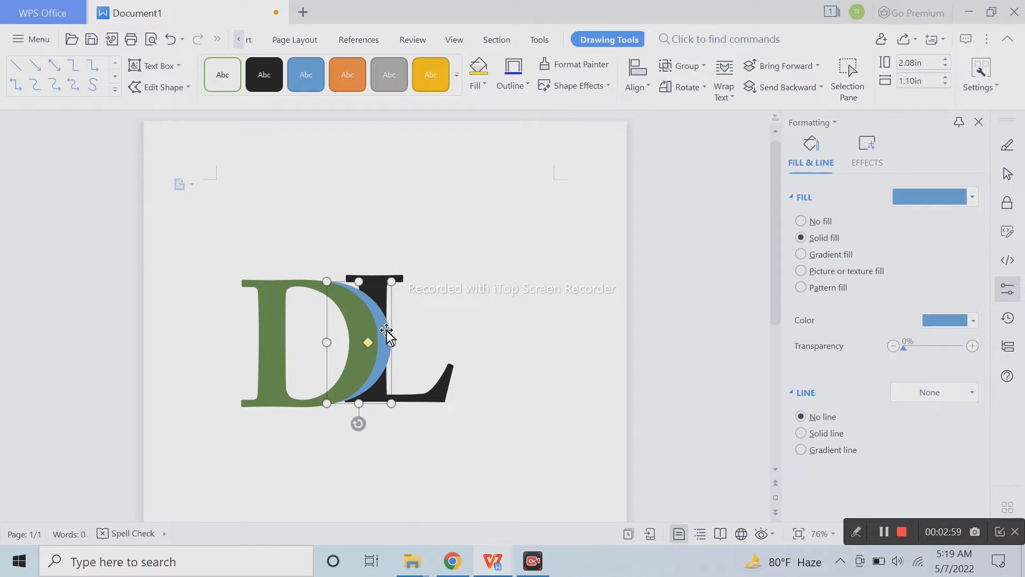
click(943, 320)
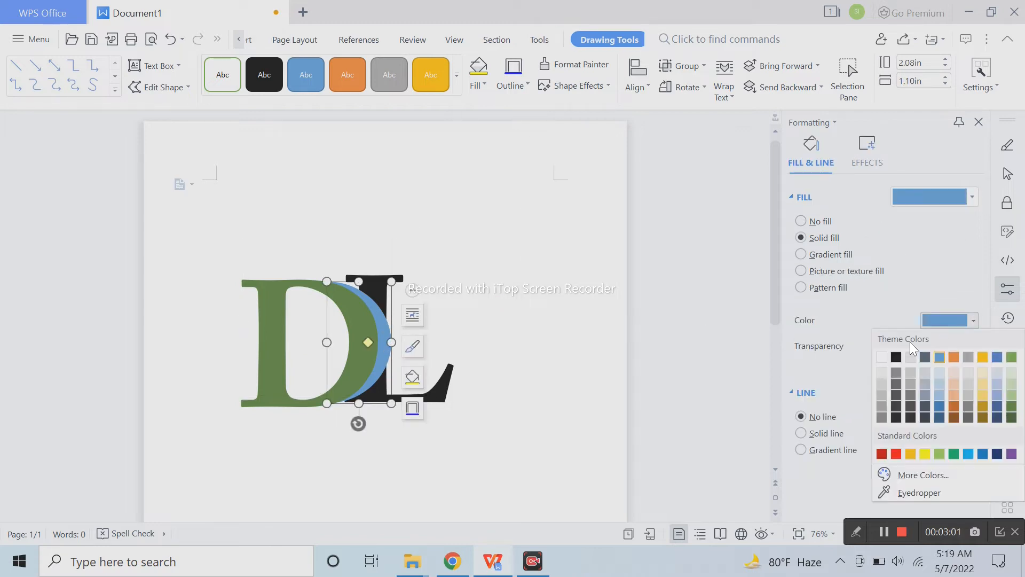
click(881, 357)
click(691, 372)
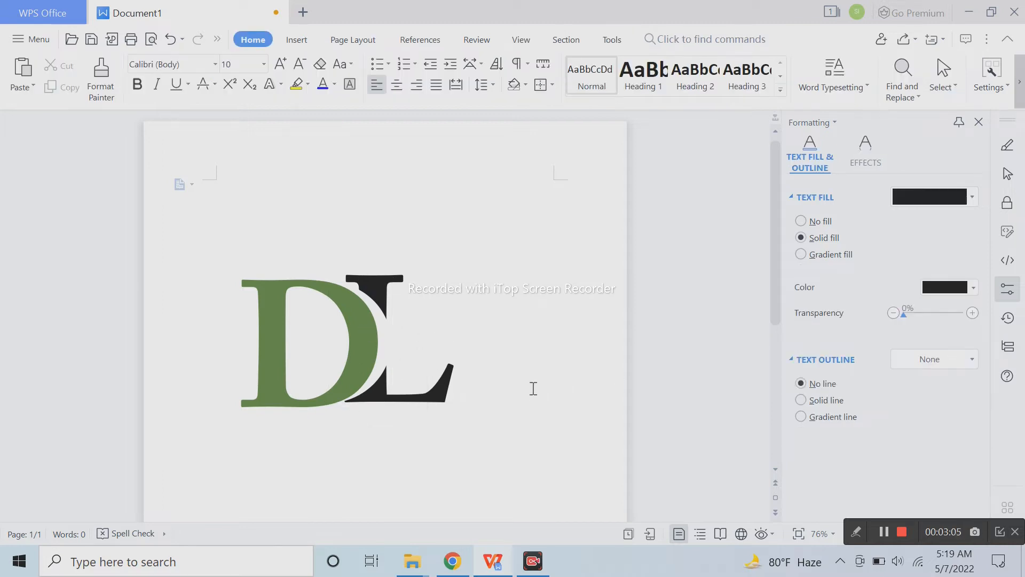
Change the font of the letter L to ROOSTER PERSONAL USE
click(432, 389)
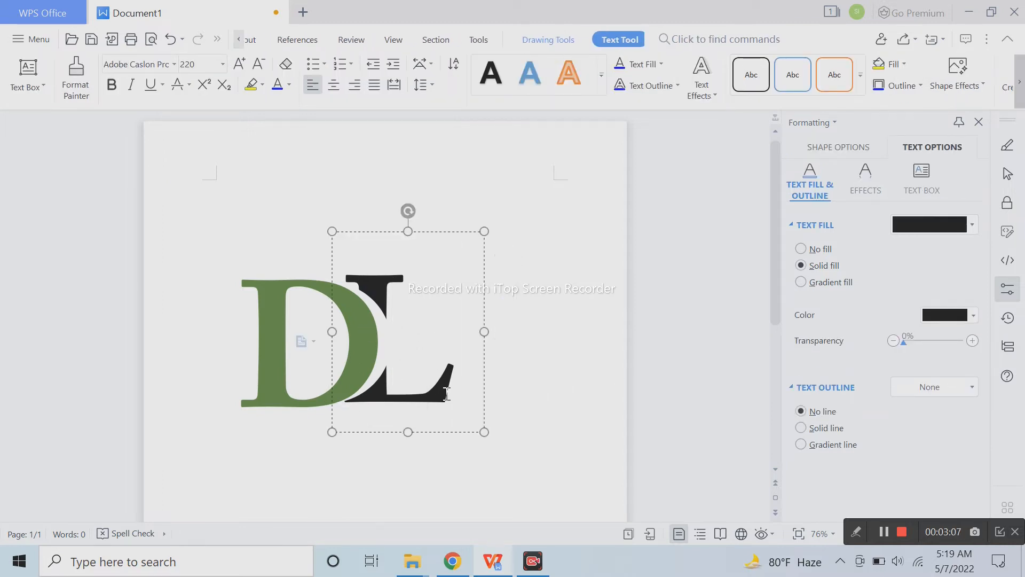
drag(458, 394, 383, 384)
click(178, 69)
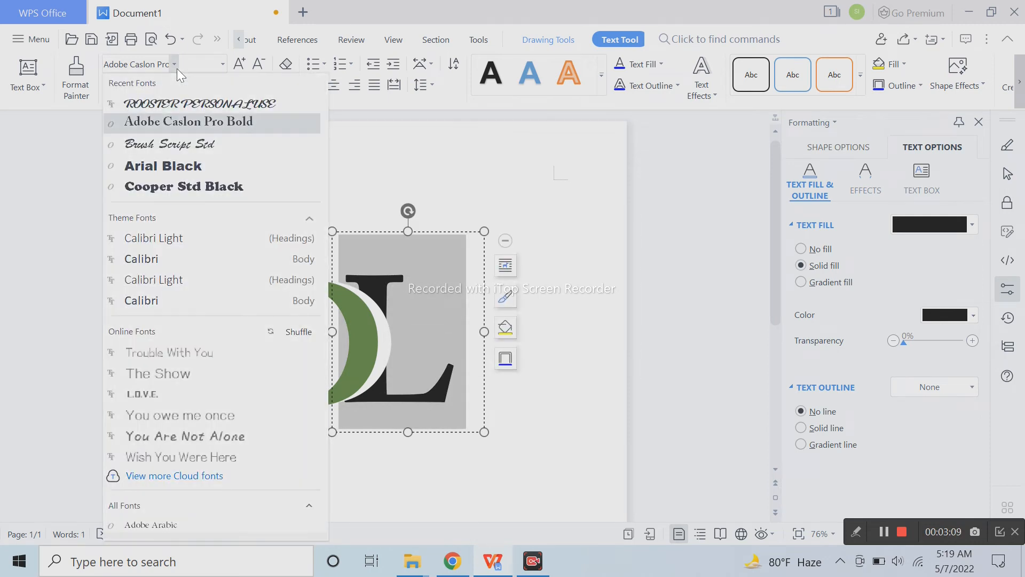
click(183, 101)
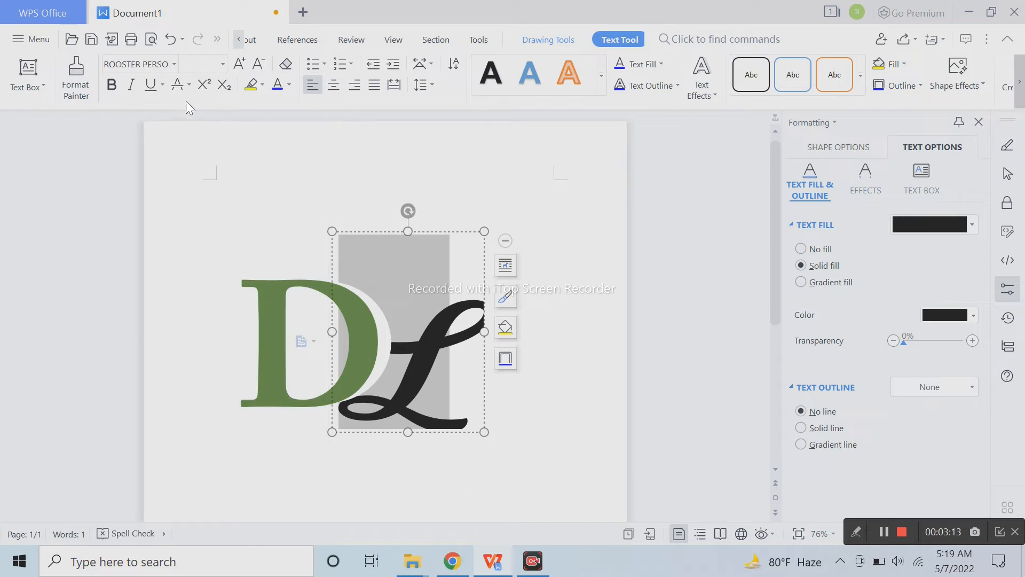
click(361, 239)
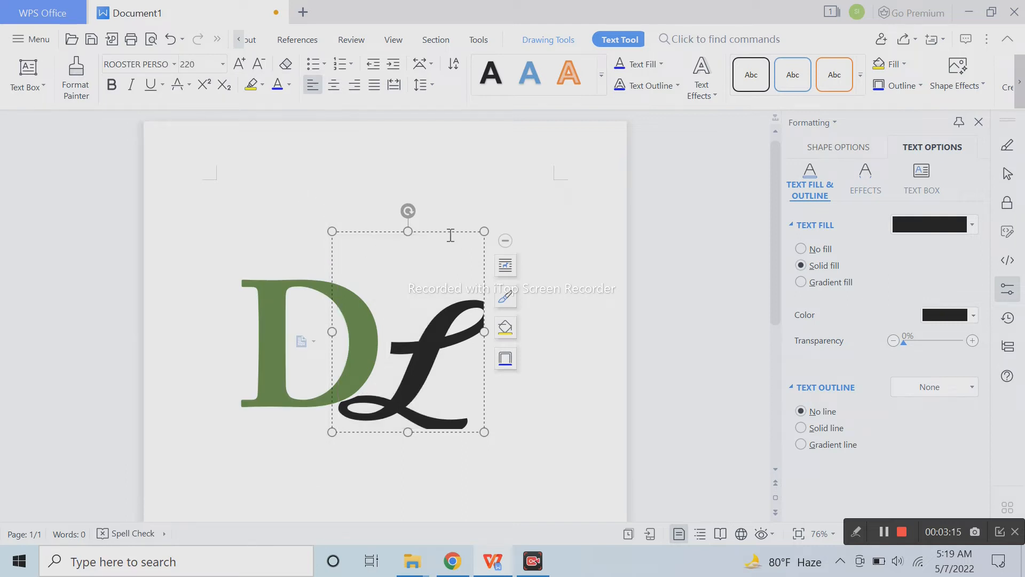
Move the script L up and left over the D and enlarge its text box so the whole letter fits
drag(454, 235, 414, 212)
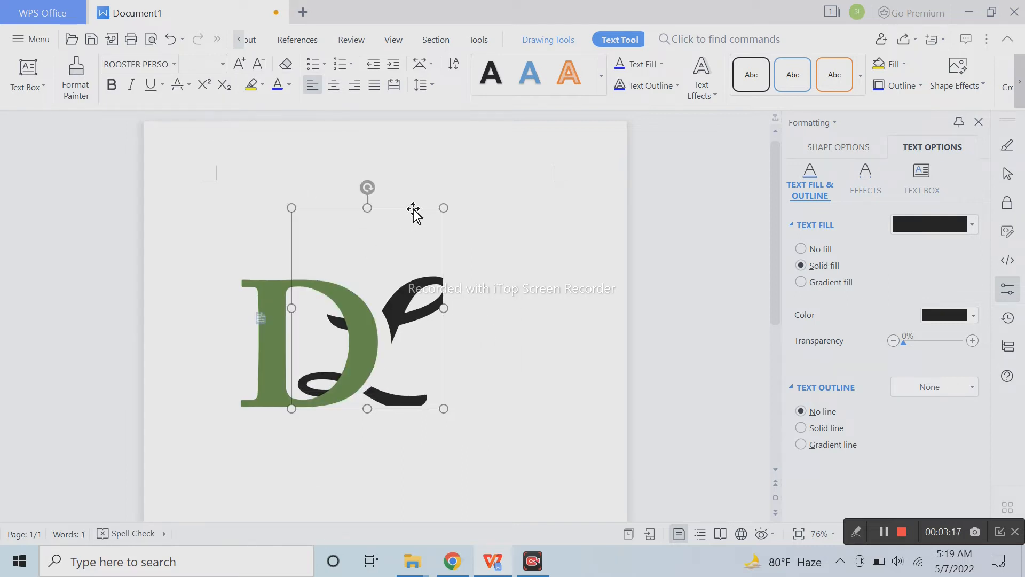
drag(443, 408, 479, 430)
click(455, 405)
Increase the font size of the script L to 230
double_click(345, 359)
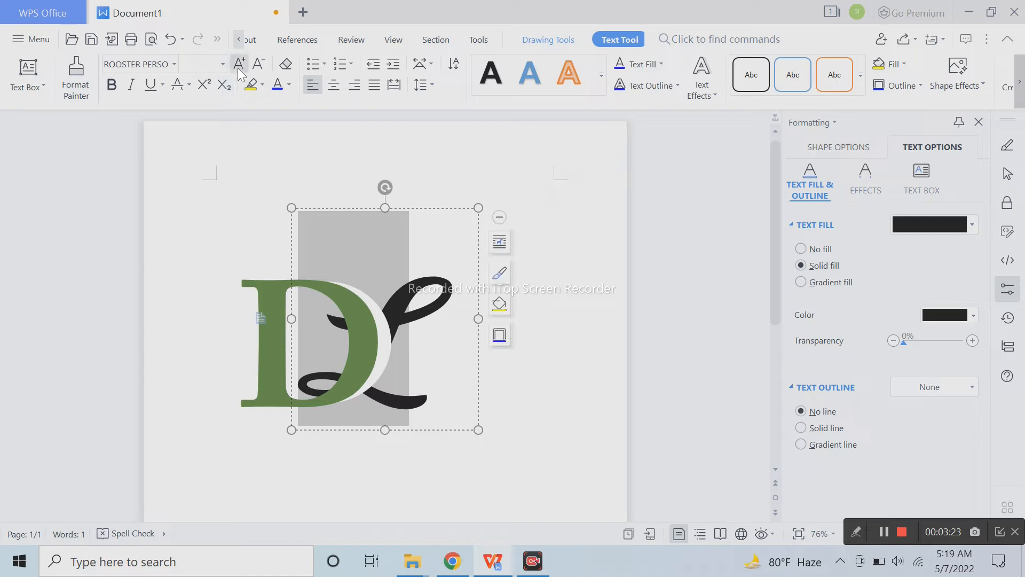
click(239, 64)
click(464, 193)
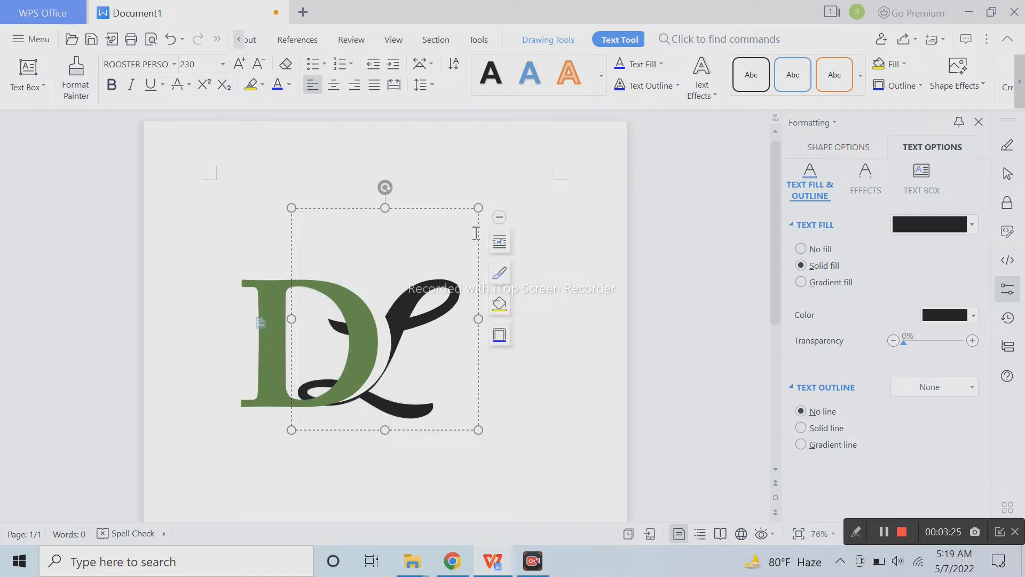
Shift the L text box slightly left and down against the D's curve
click(451, 209)
drag(450, 208, 445, 212)
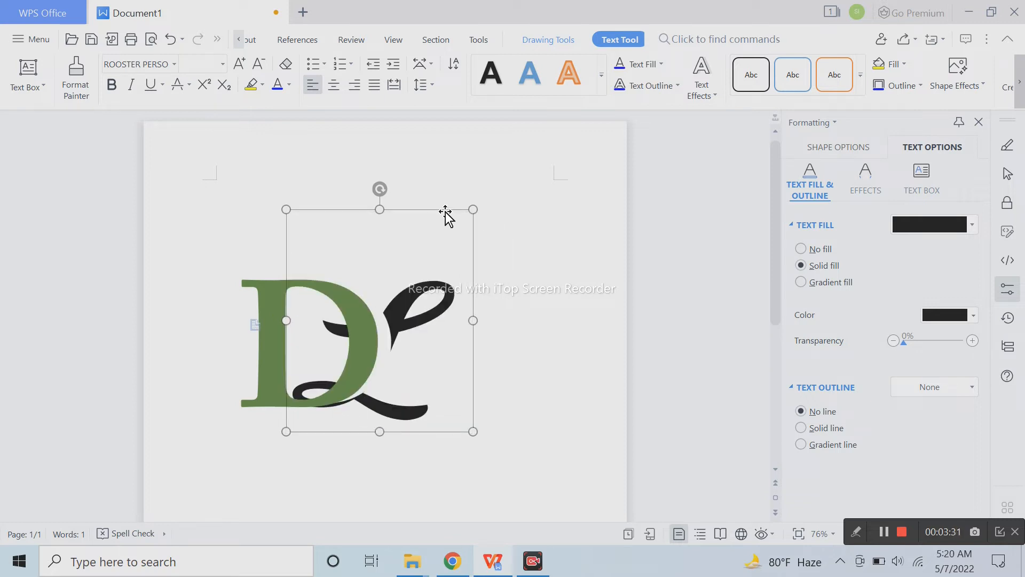
click(713, 300)
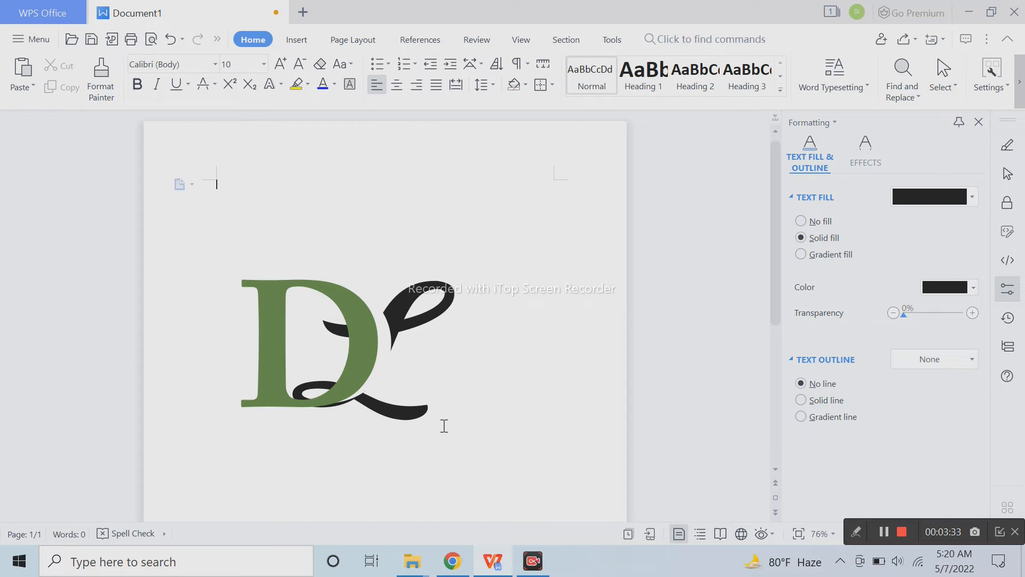
Nudge the L text box right and slightly down so a thin part of its stem shows beside the white crescent
click(445, 420)
click(558, 373)
click(407, 412)
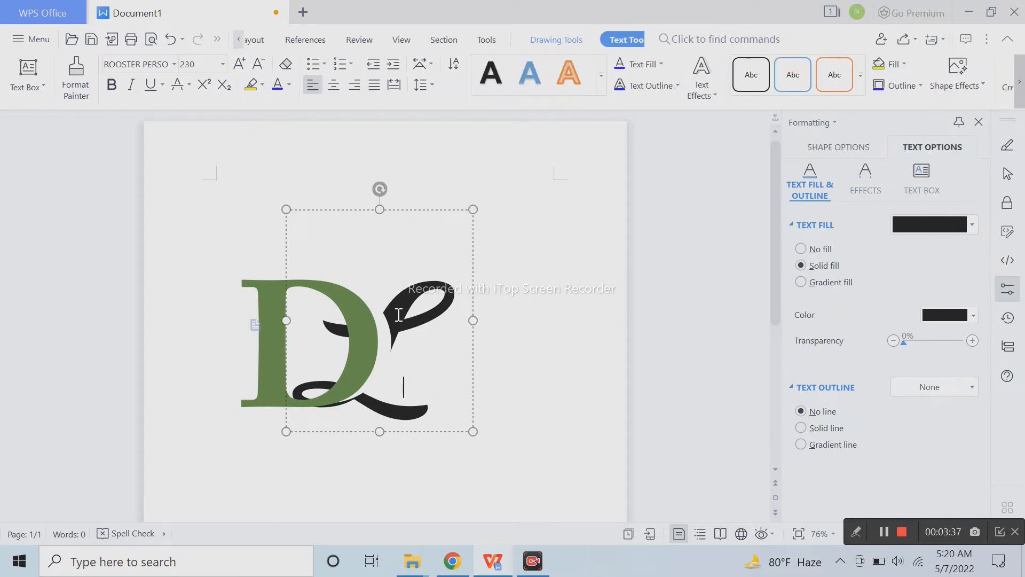
double_click(444, 342)
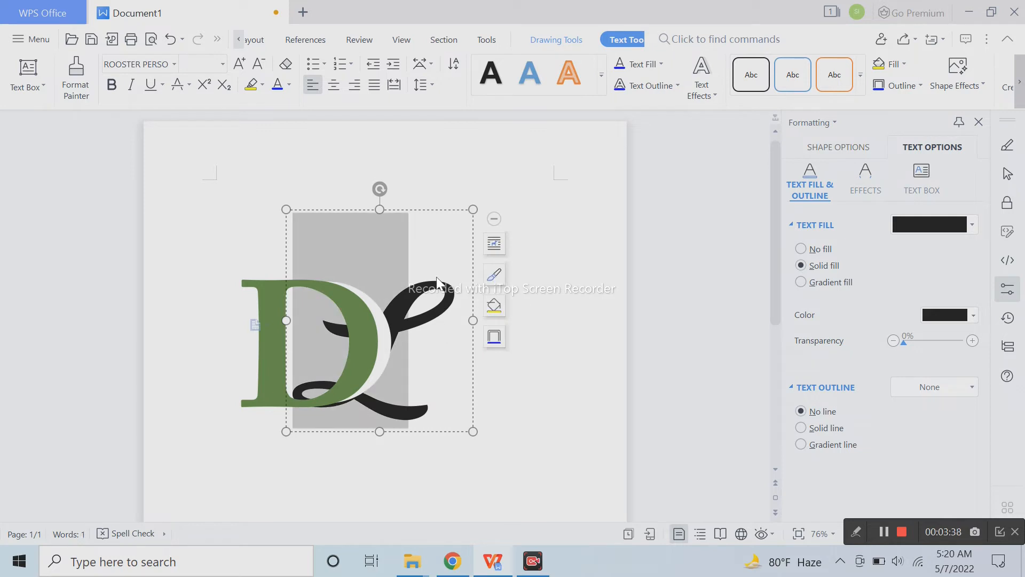
click(452, 209)
key(Right)
key(Right)
key(Right)
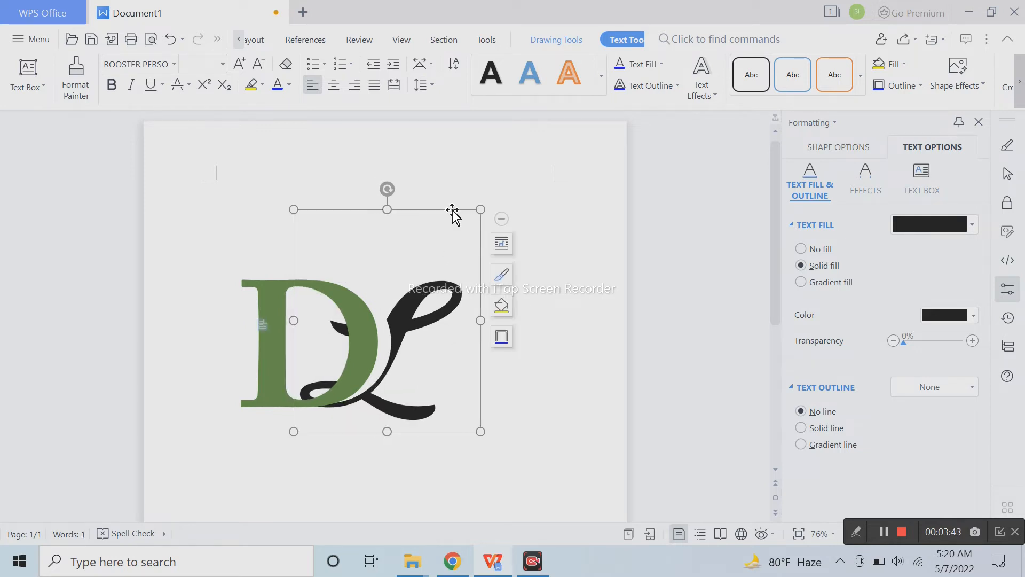
key(Down)
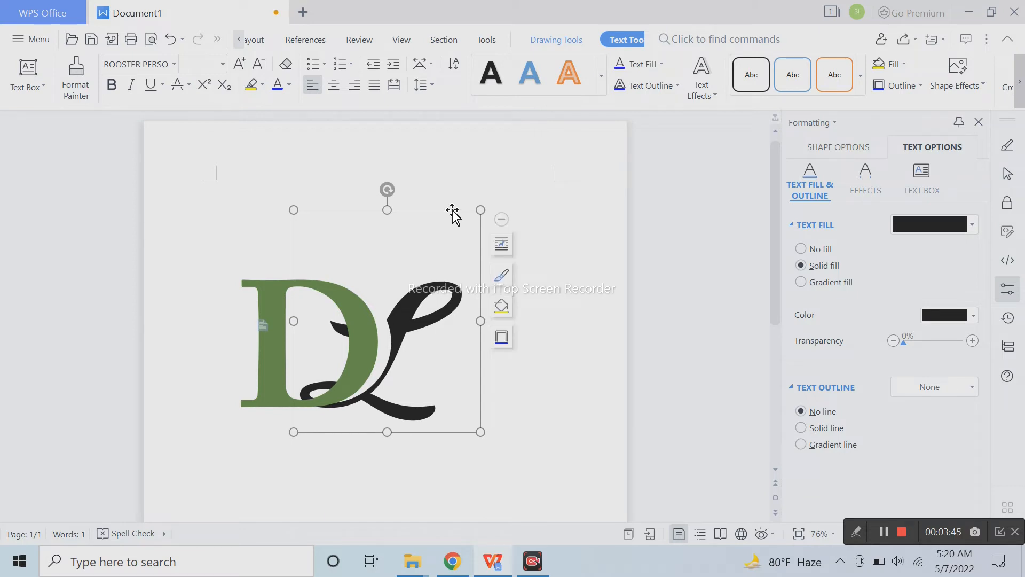
click(583, 326)
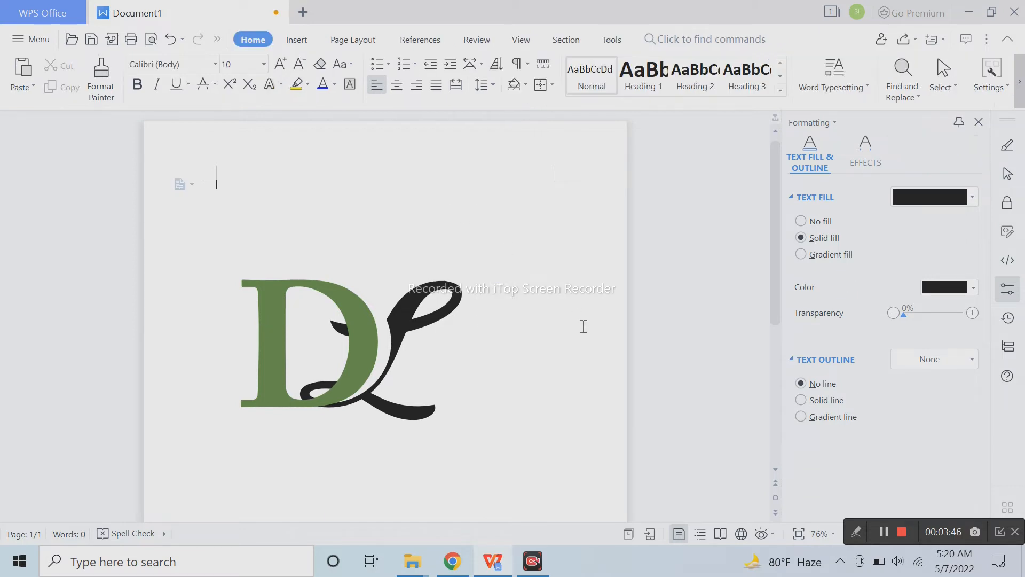
Raise the L text box slightly so its lower stroke lines up better with the D's base
click(390, 338)
click(457, 210)
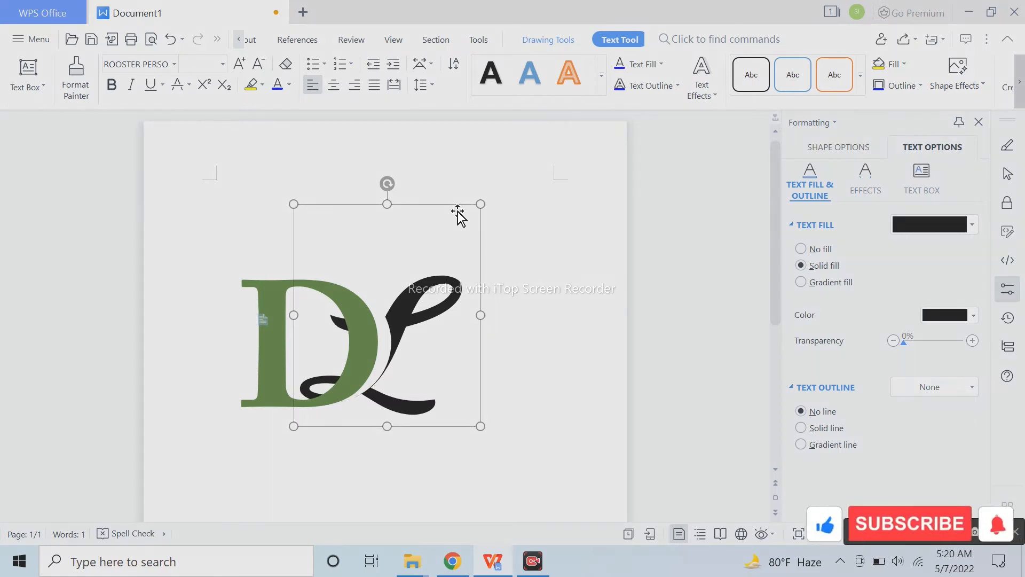
click(616, 364)
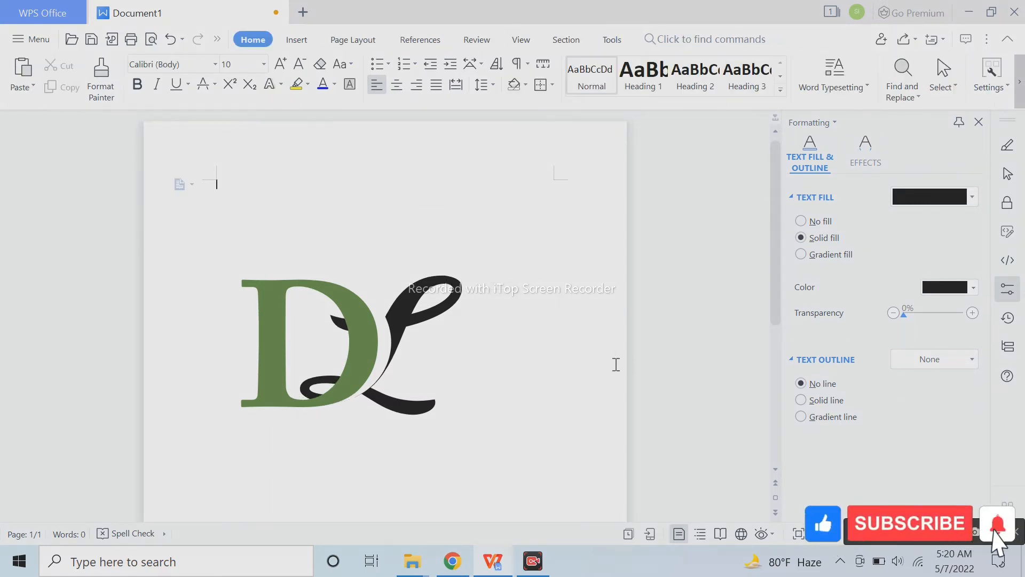
click(376, 331)
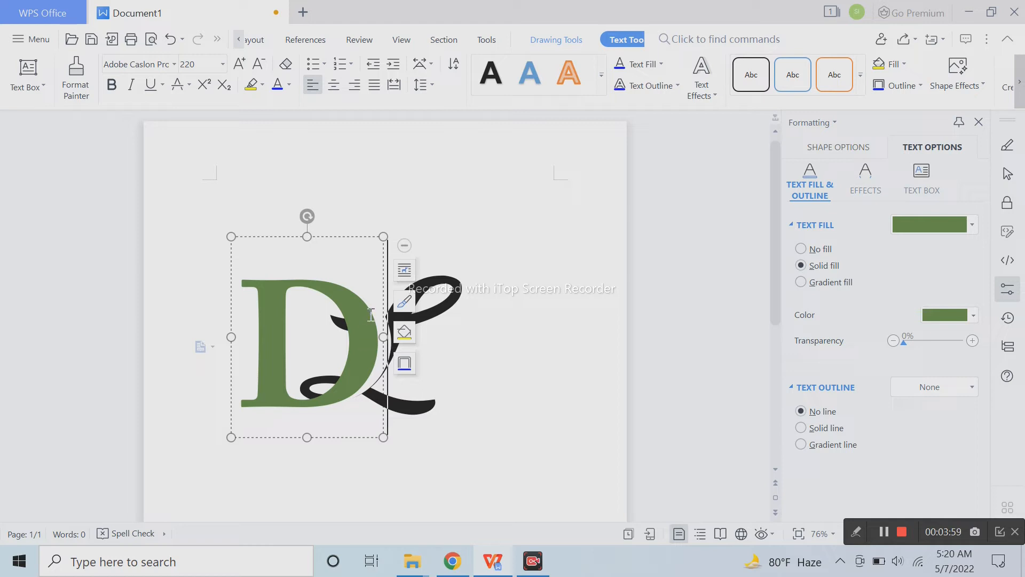
click(454, 327)
click(386, 348)
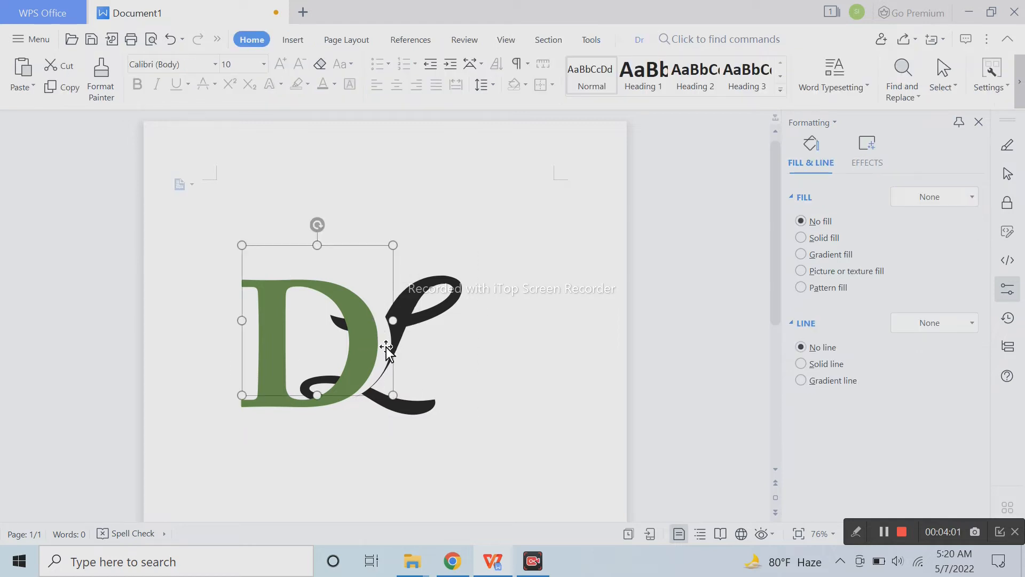
click(318, 404)
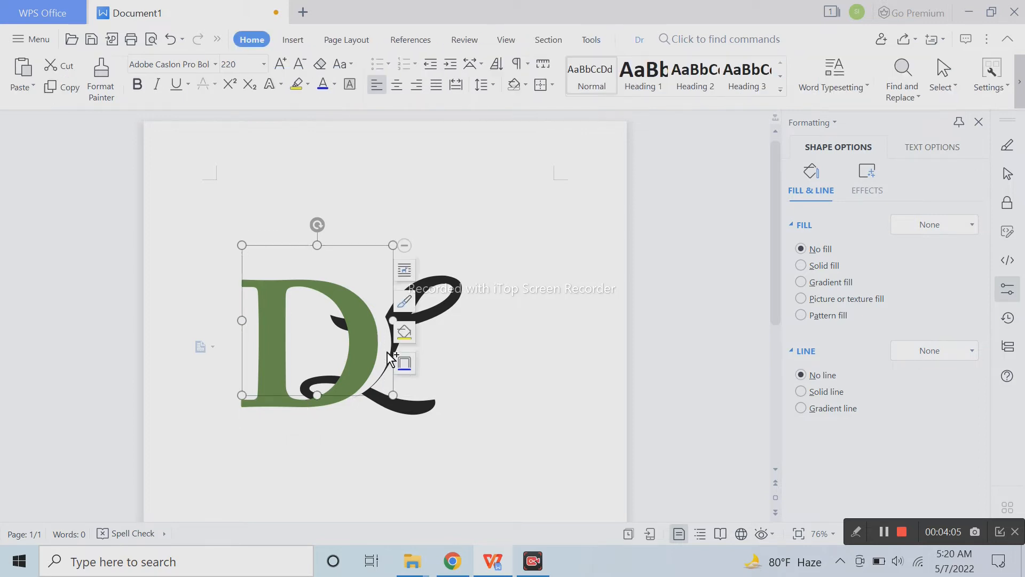
shift+click(430, 319)
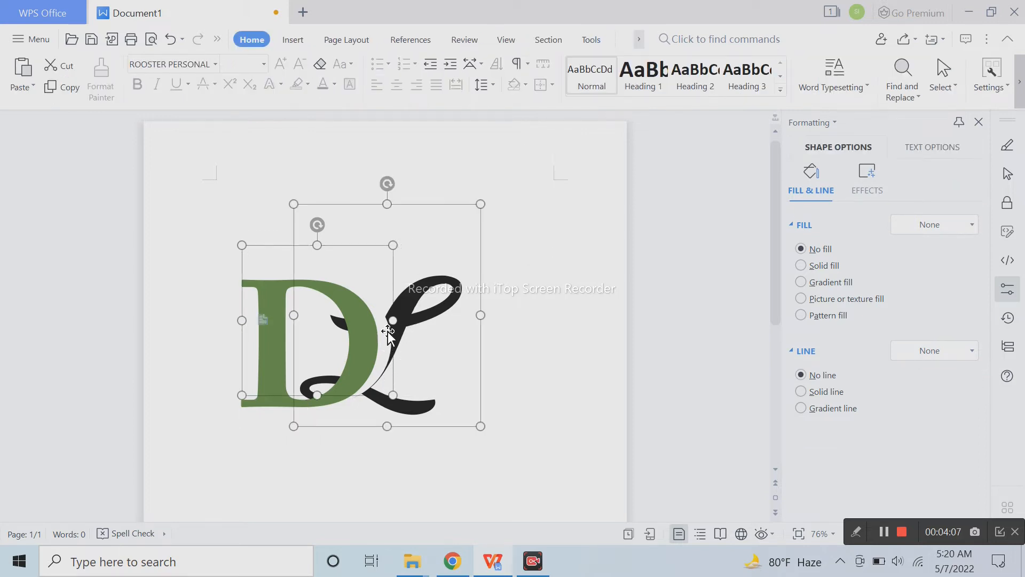
click(389, 348)
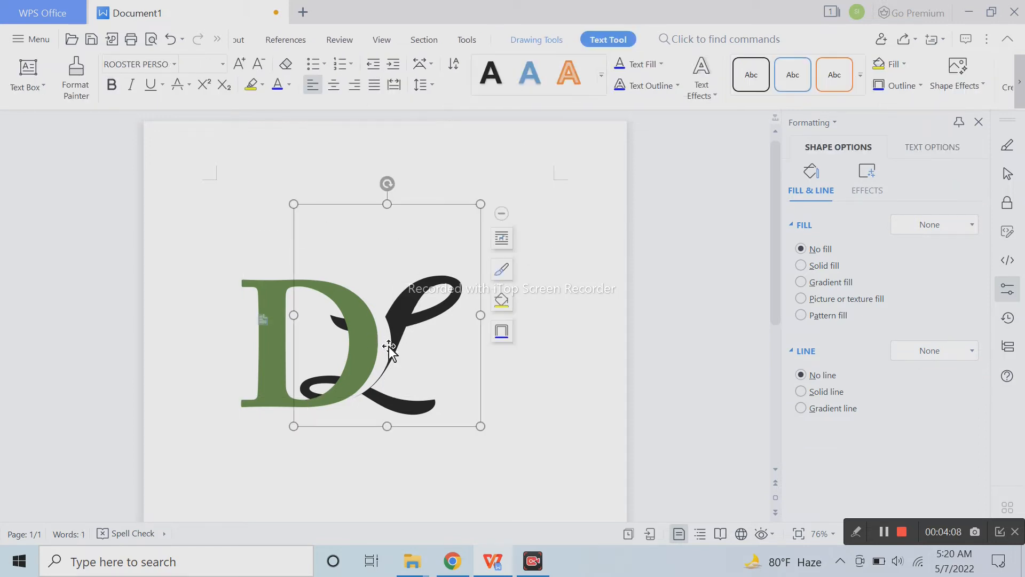
shift+click(275, 350)
click(486, 357)
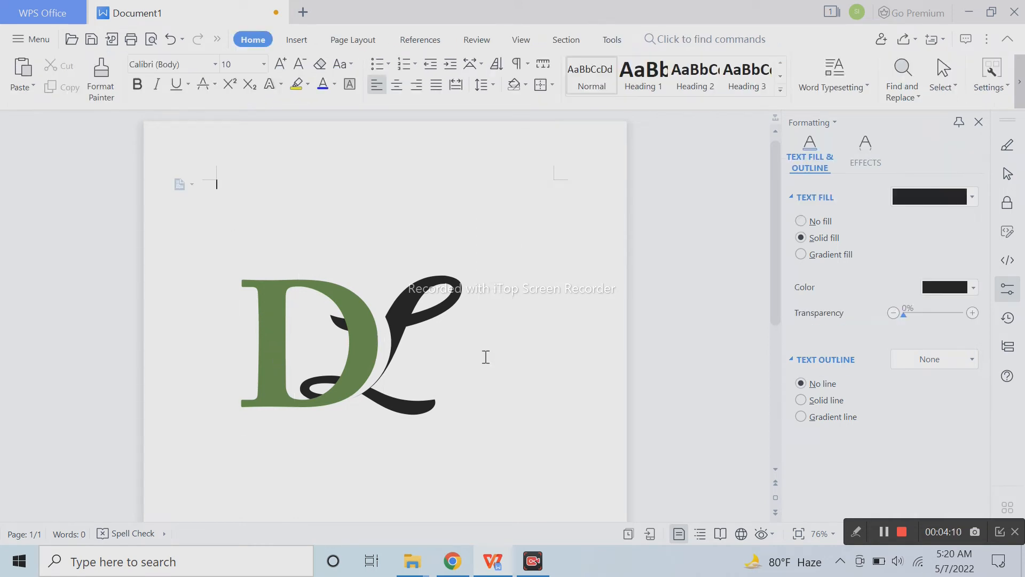
Select the unfilled object around the D together with the D and L text boxes and group them
click(385, 354)
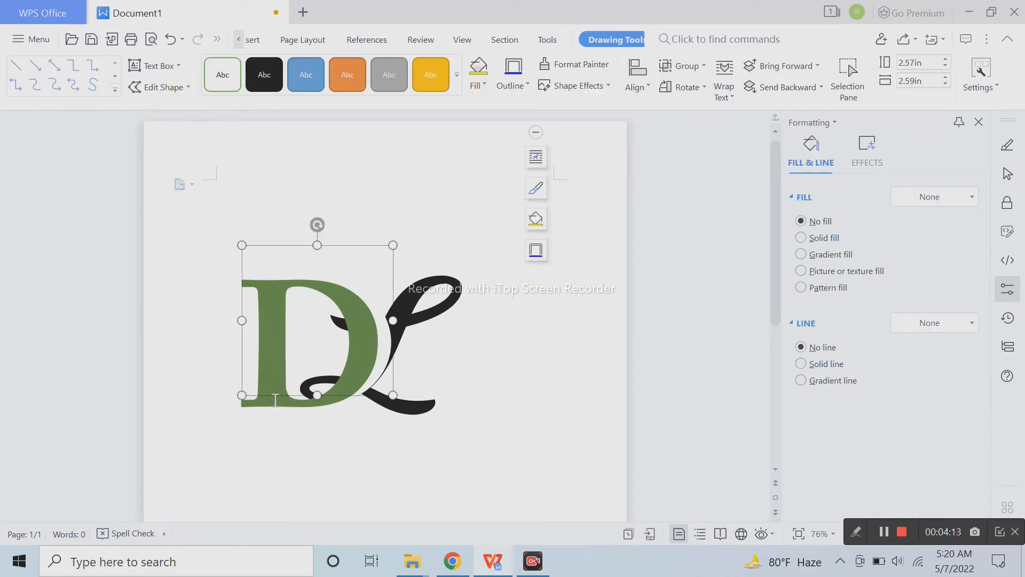
shift+click(277, 361)
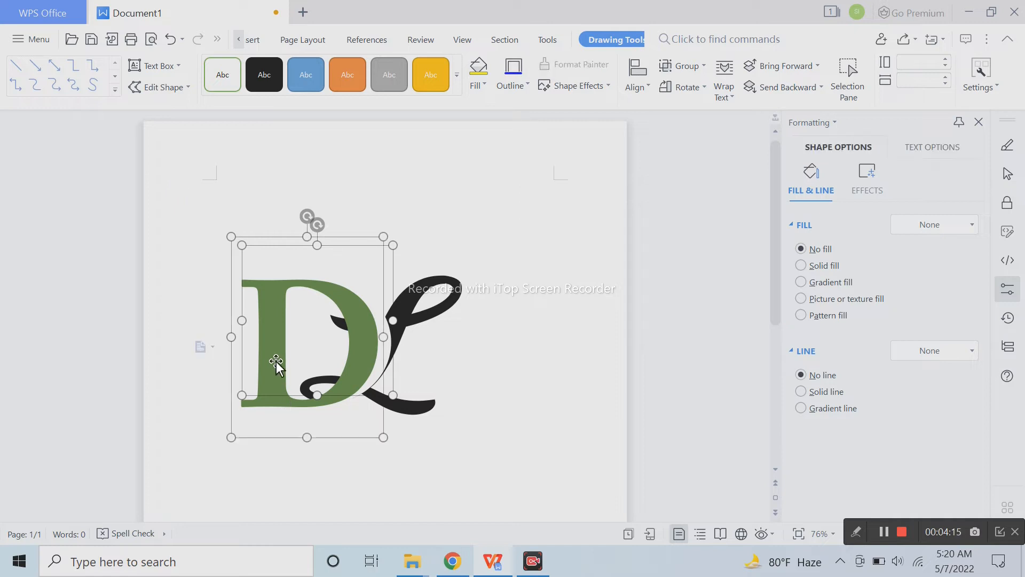
shift+click(423, 312)
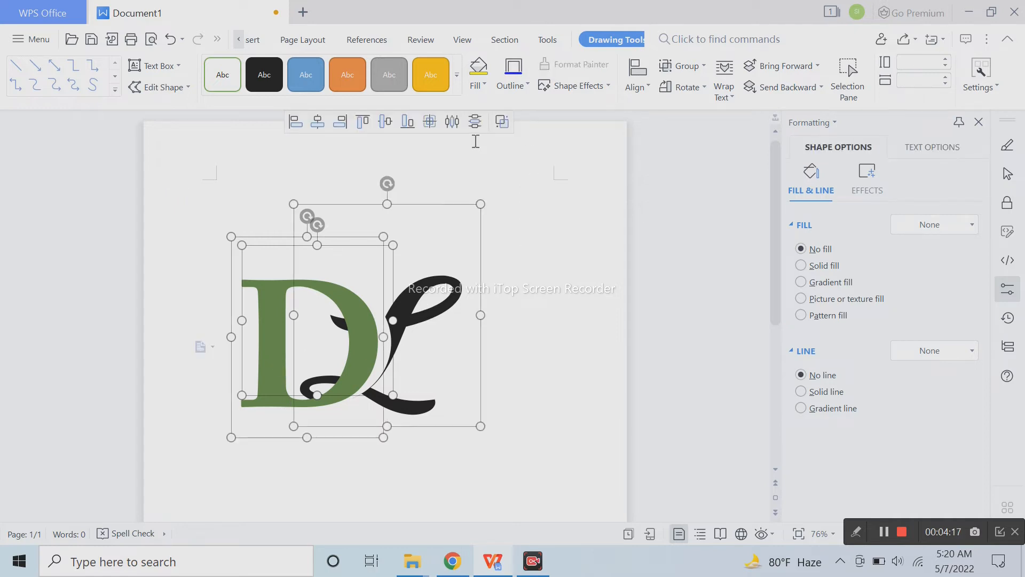
click(502, 123)
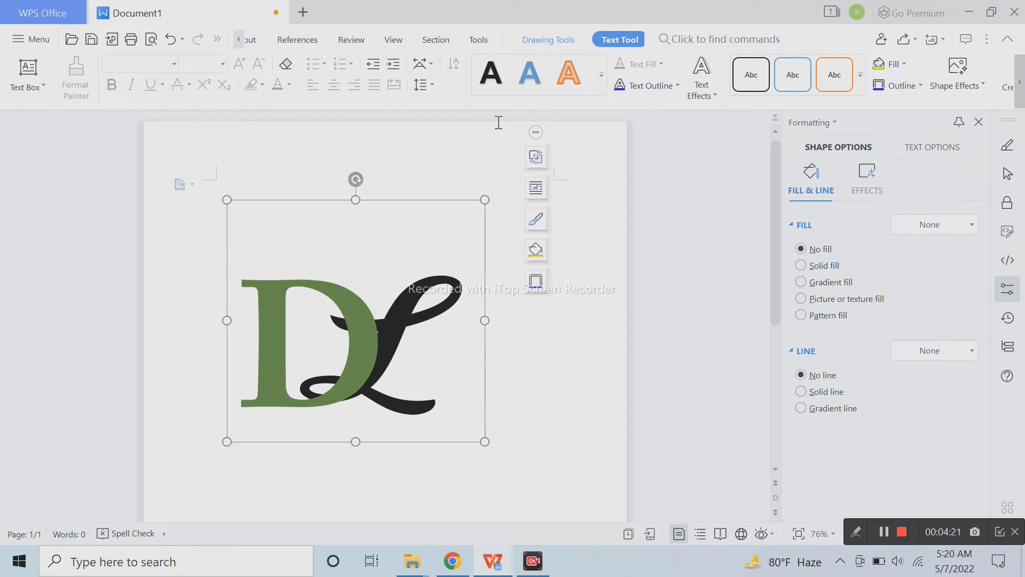
Ungroup the logo objects and undo both the ungrouping and the grouping to restore the white gap
click(540, 154)
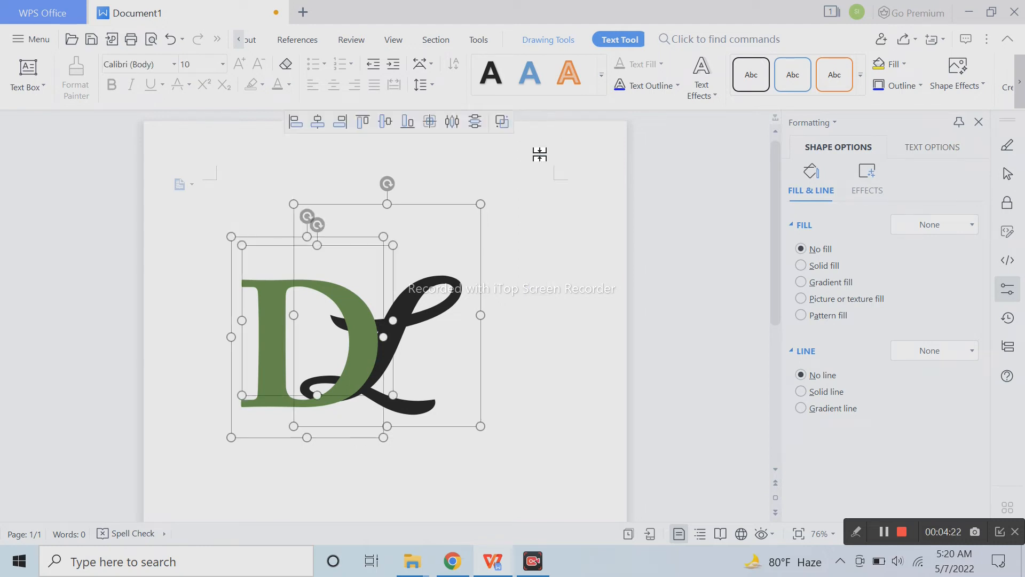
click(570, 370)
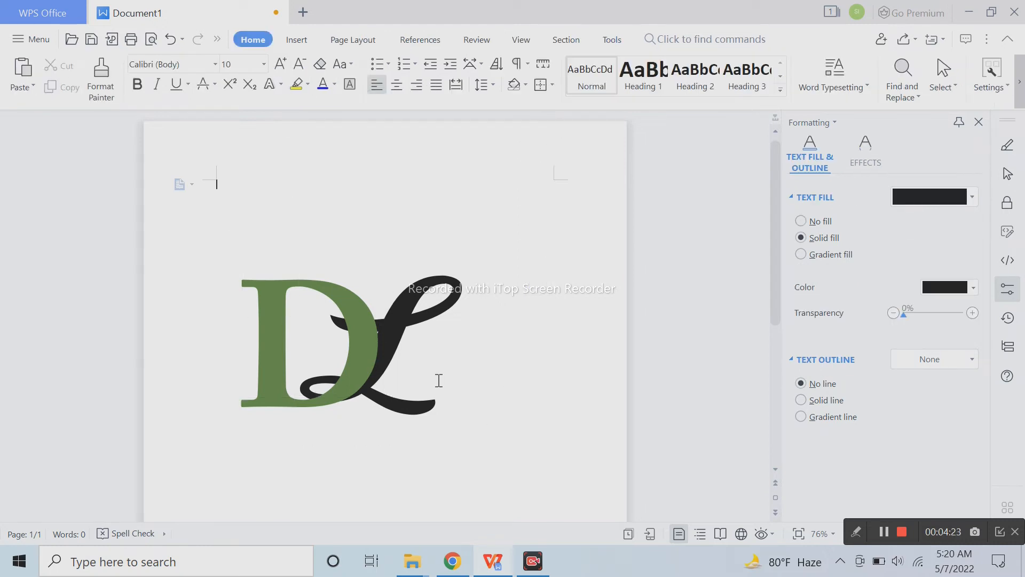
click(174, 36)
click(175, 36)
click(612, 393)
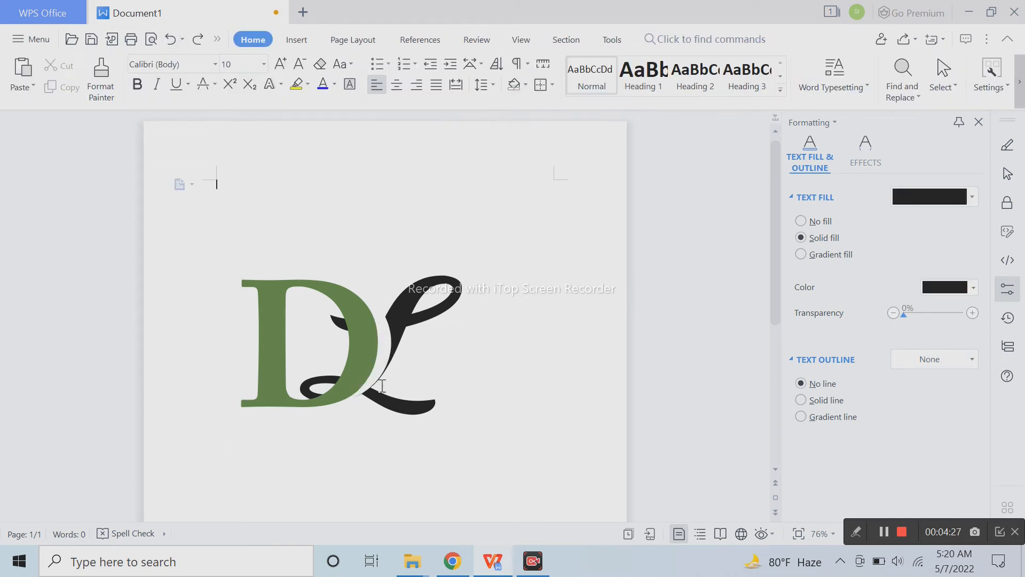
Group the unfilled object around the D with the D text box
click(385, 358)
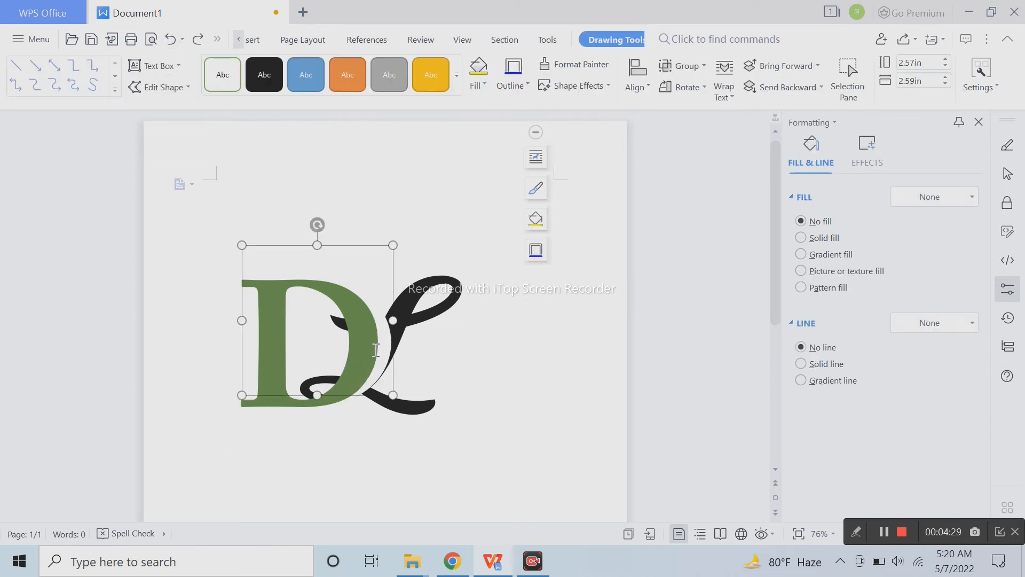
shift+click(370, 347)
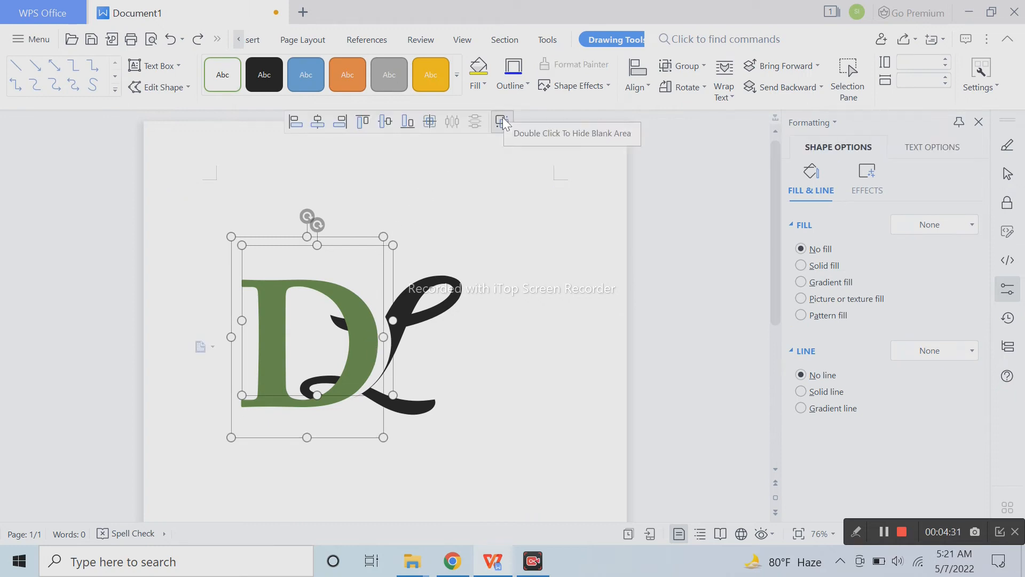
click(501, 121)
Try grouping the L text box with the D group and ungroup them again
shift+click(443, 308)
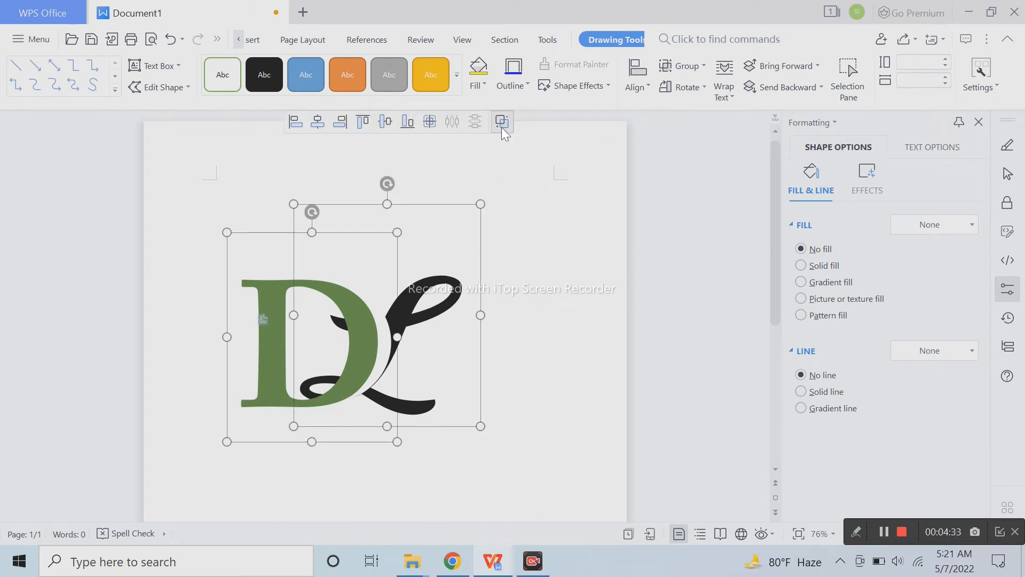
click(508, 120)
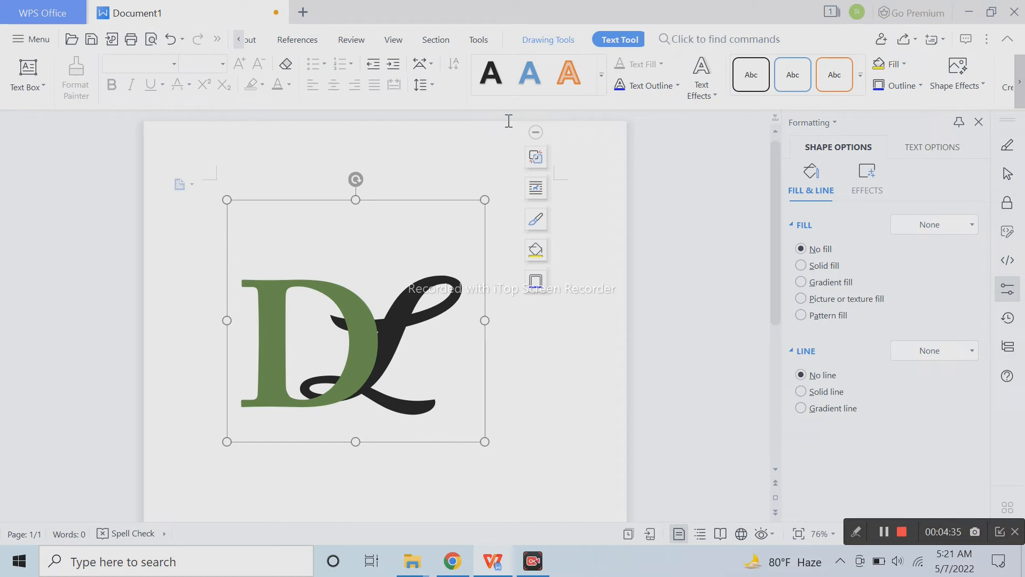
click(535, 161)
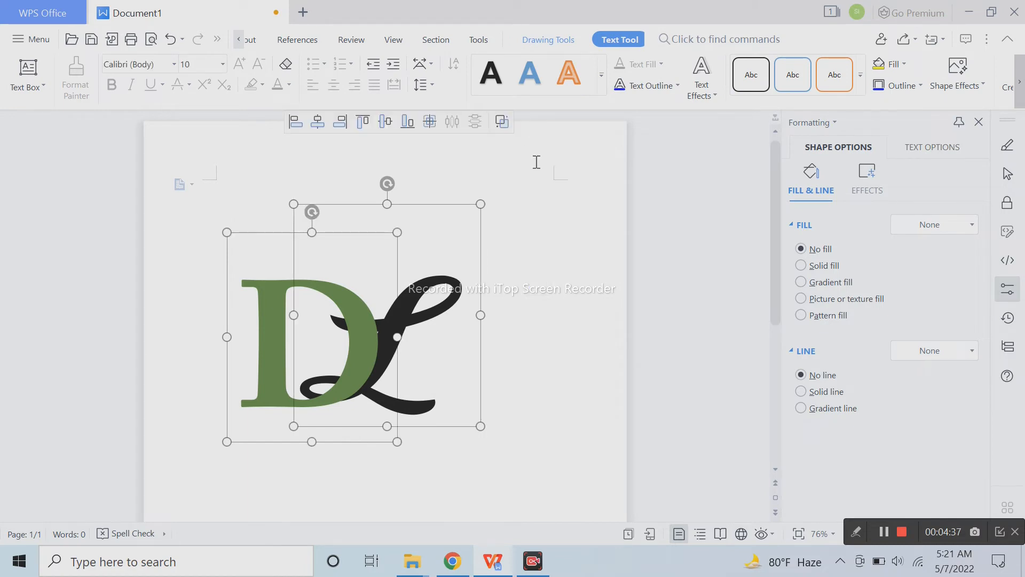
click(556, 282)
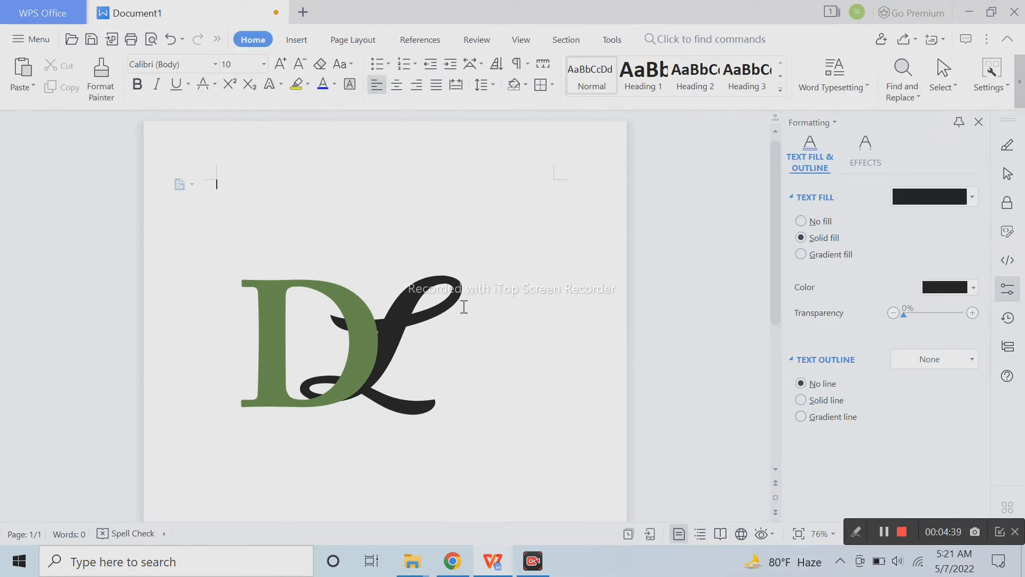
Undo the ungrouping and the grouping of the L text box with the D group
click(331, 352)
click(365, 348)
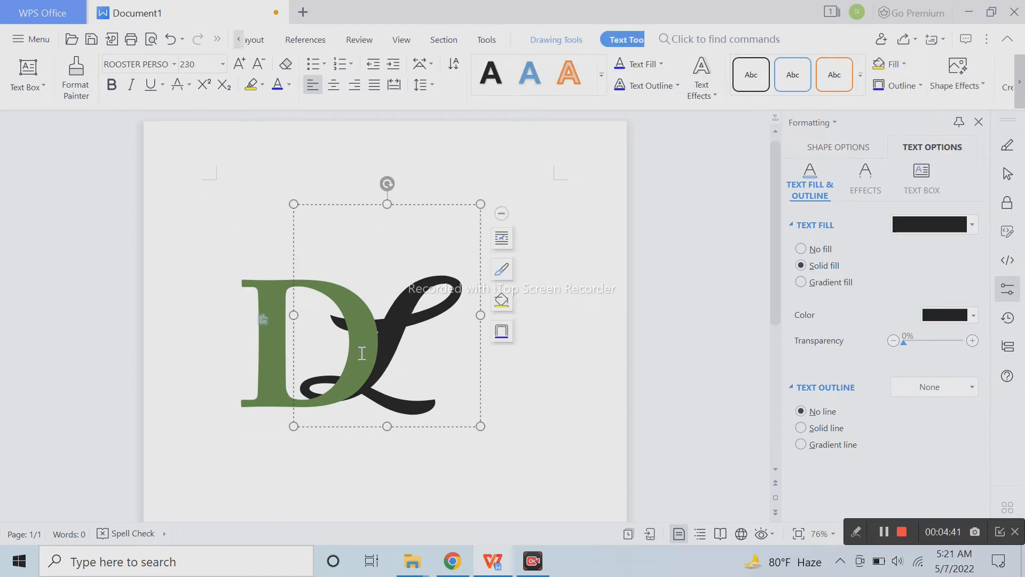
click(162, 38)
click(162, 39)
click(484, 327)
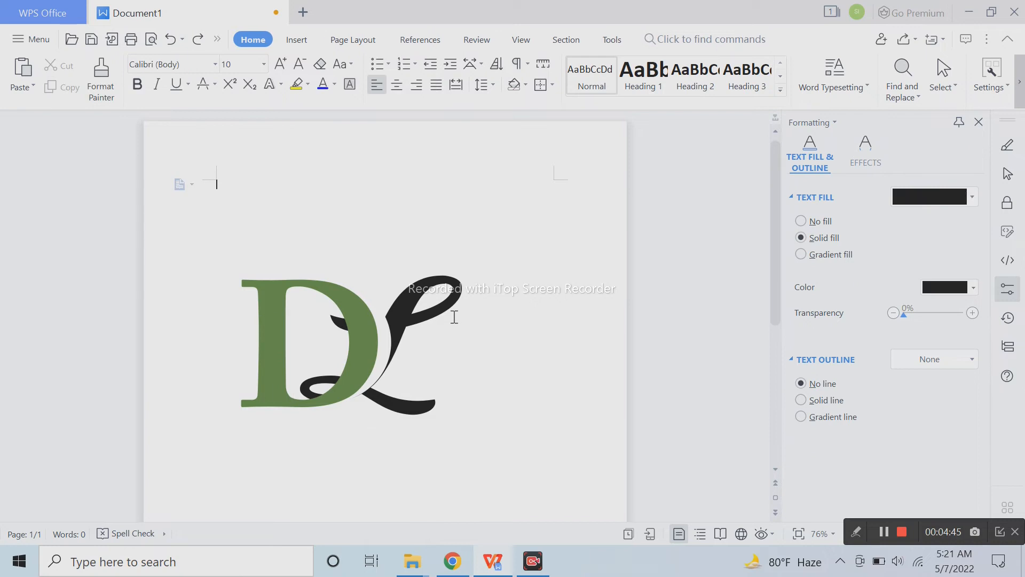
Move the L text box to the right, clear of the D
click(393, 342)
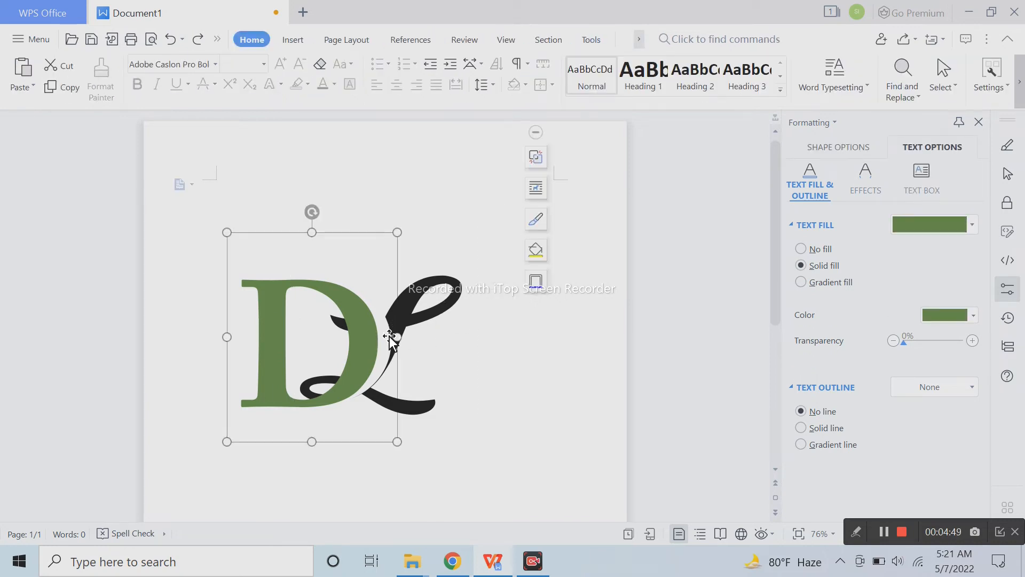
click(487, 349)
click(457, 306)
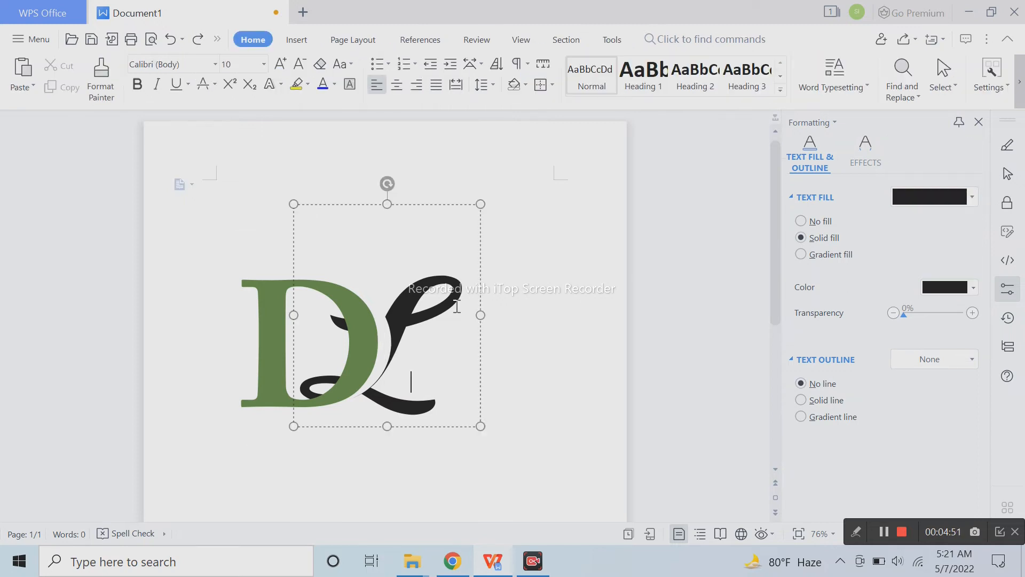
drag(456, 209, 561, 208)
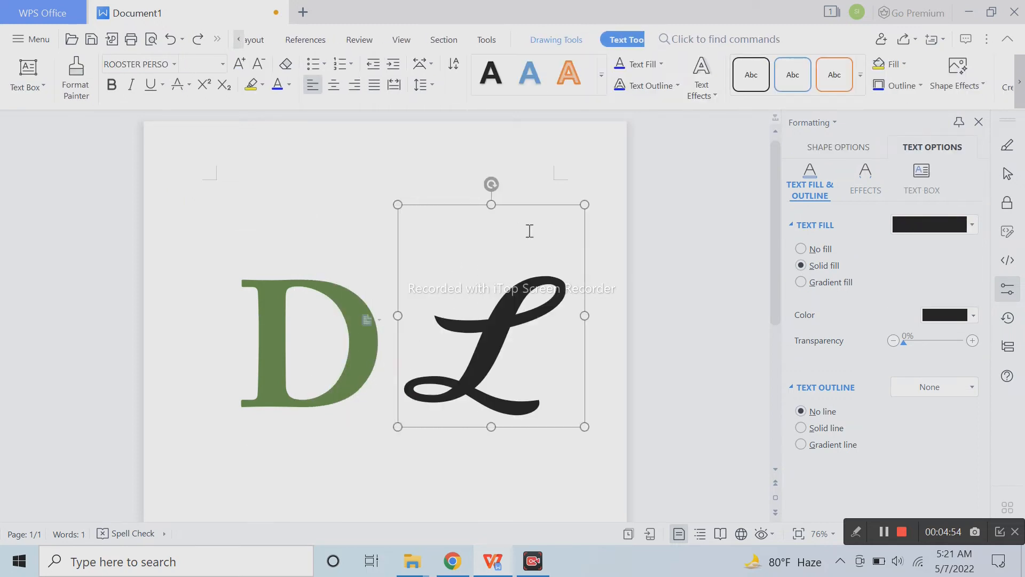
Select the white crescent on the D's right curve and group it with the D group
click(387, 345)
click(426, 307)
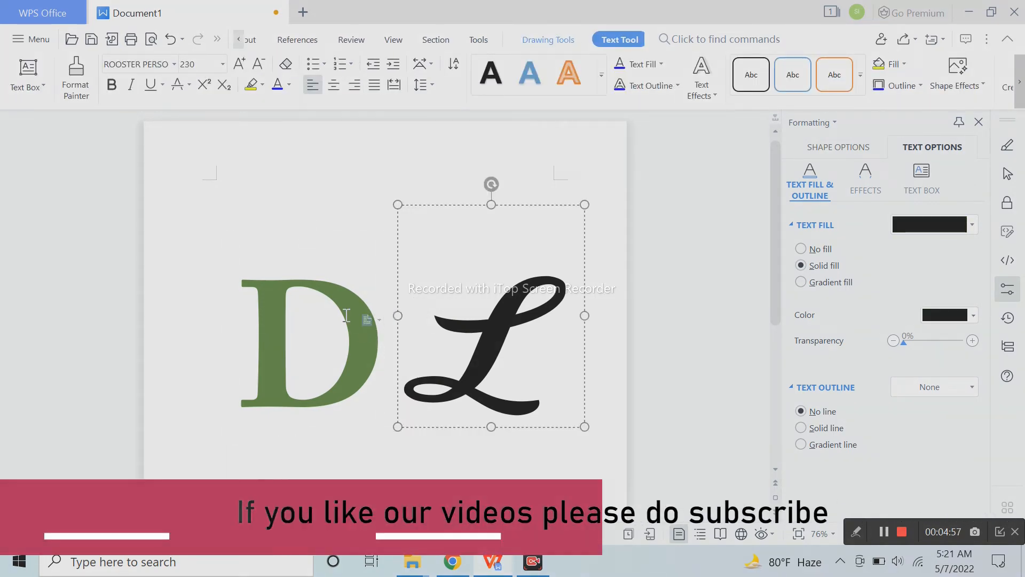
click(391, 363)
click(391, 363)
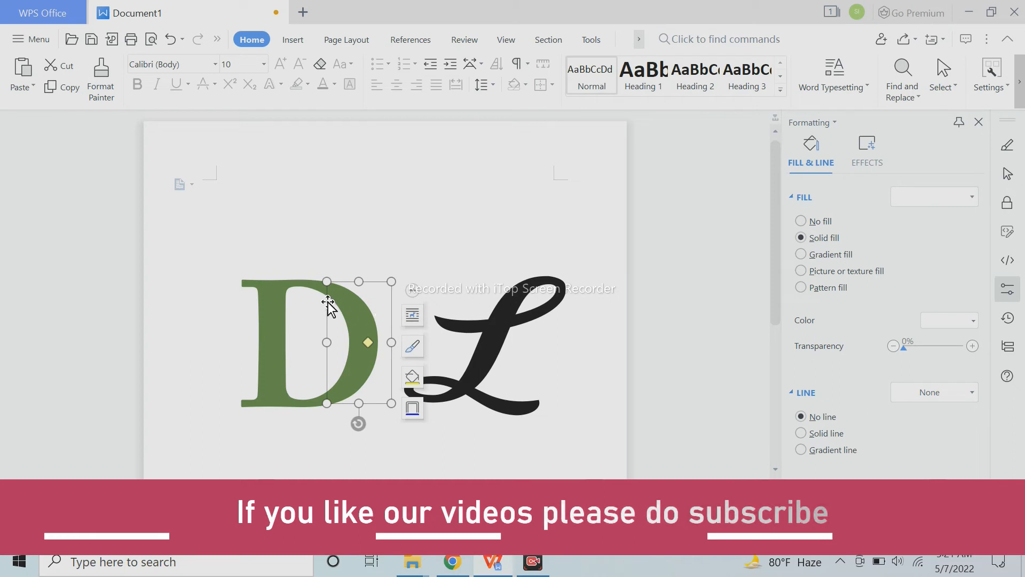
click(307, 291)
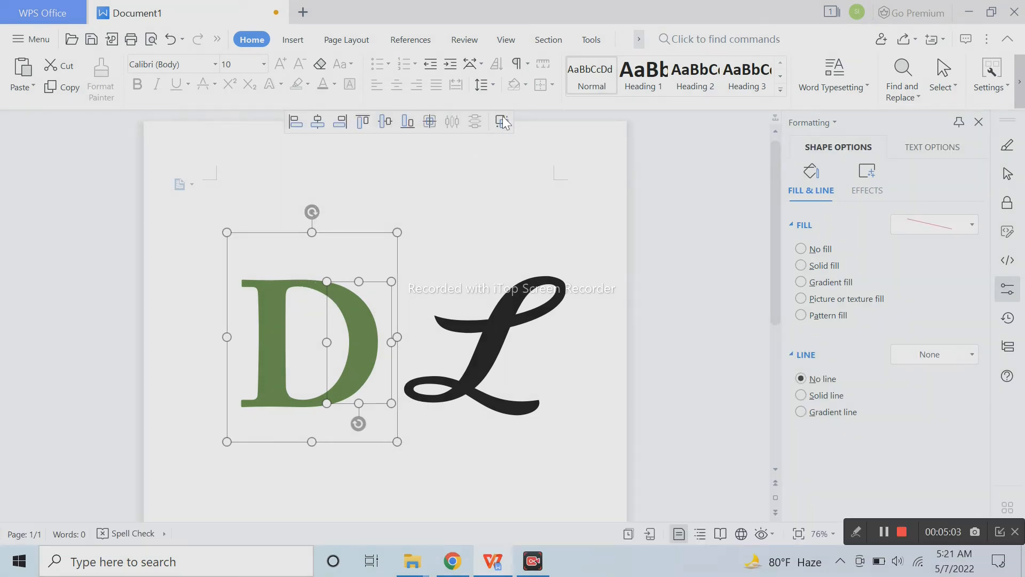
click(503, 122)
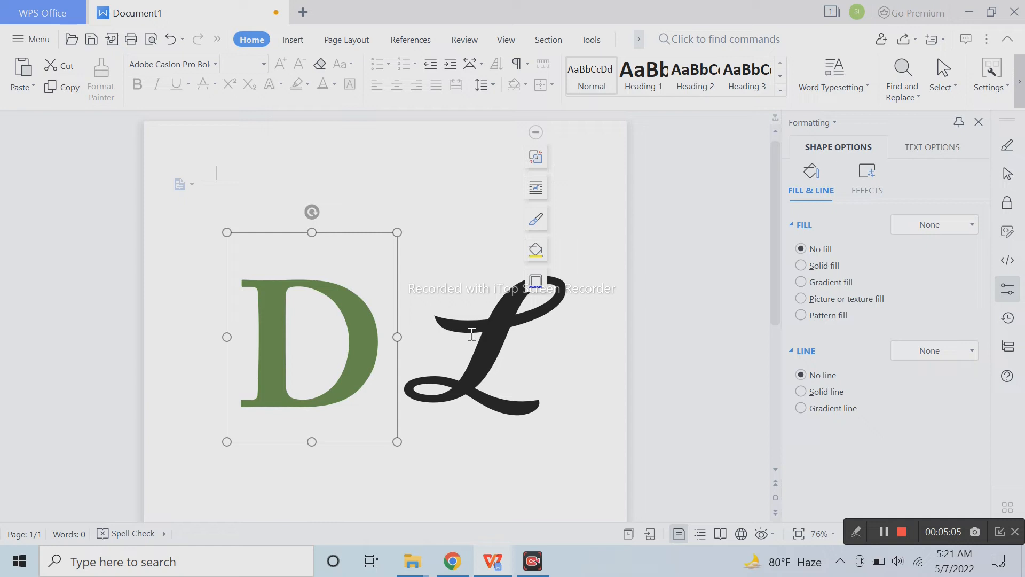
Move the L text box back over the right part of the D and nudge it further left
click(504, 334)
drag(561, 210, 482, 208)
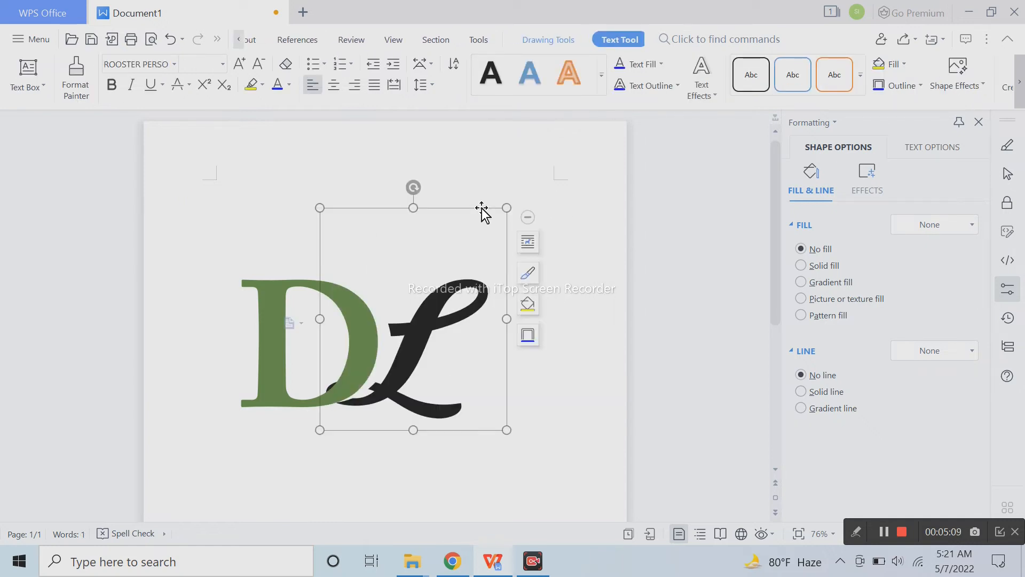
key(Left)
key(Left)
key(Left)
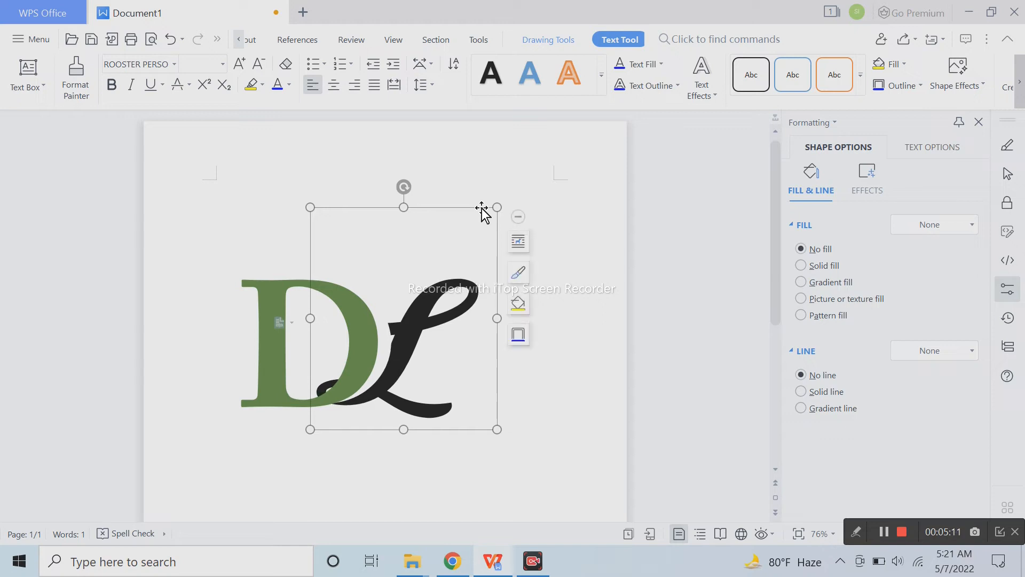
Nudge the L text box up and left so its lower loop overlaps the inside of the D
key(Up)
key(Up)
key(Left)
key(Left)
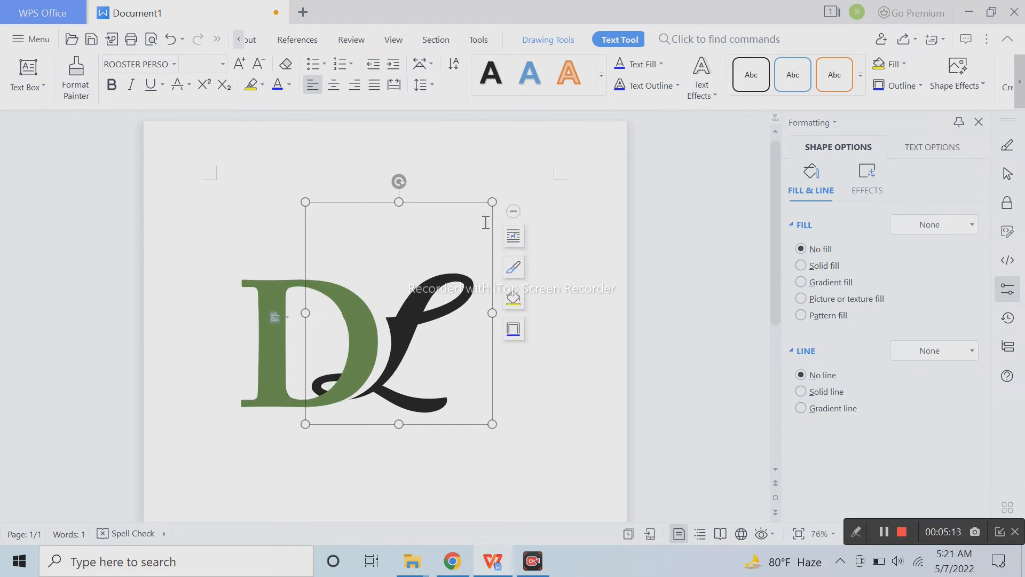
key(Up)
key(Left)
key(Left)
key(Left)
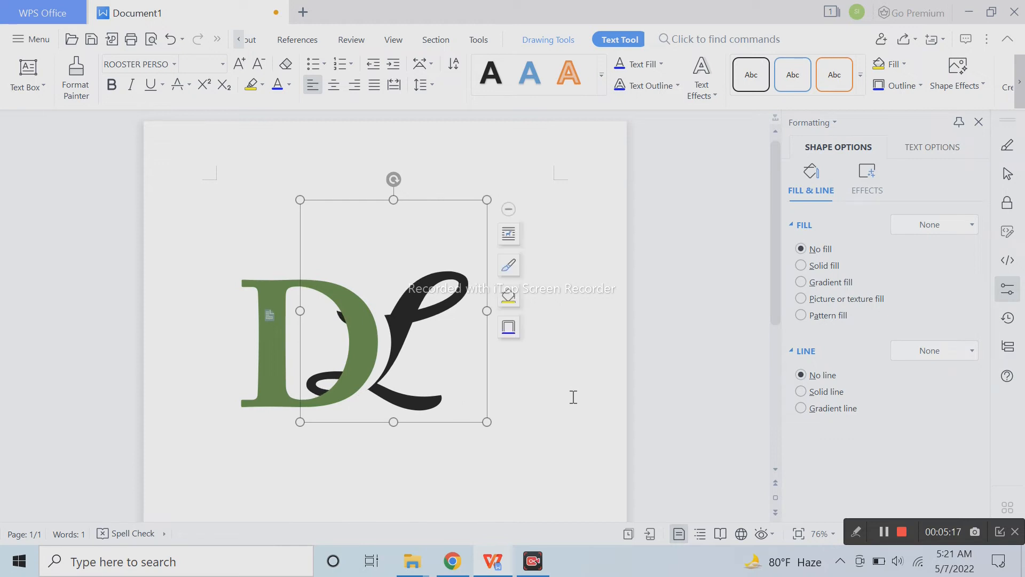
Fine-tune the L text box's height against the D's base and shift it slightly up and right
key(Down)
key(Down)
key(Up)
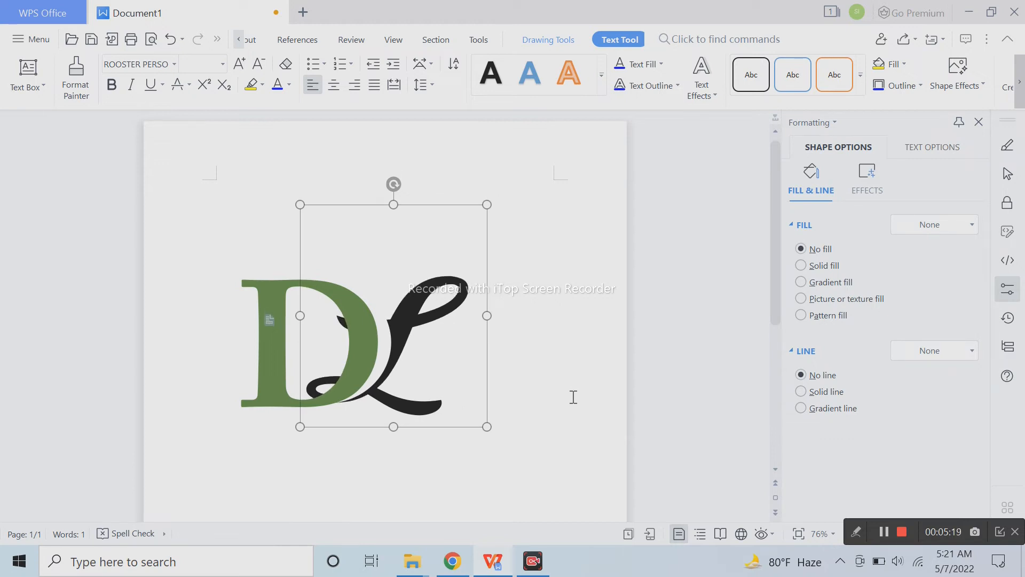
key(Up)
key(Right)
key(Right)
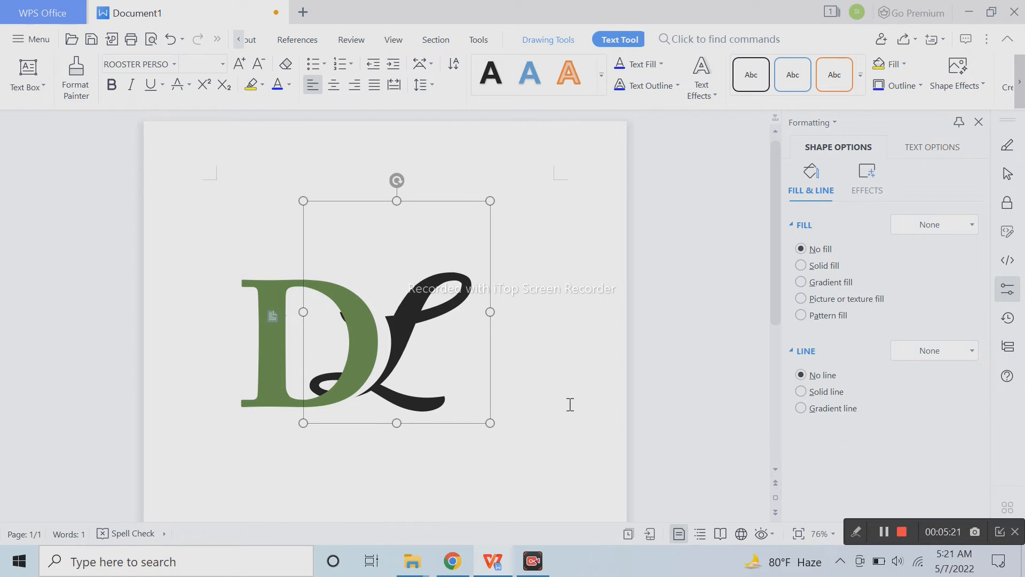
key(Up)
key(Up)
key(Right)
key(Right)
key(Right)
key(Right)
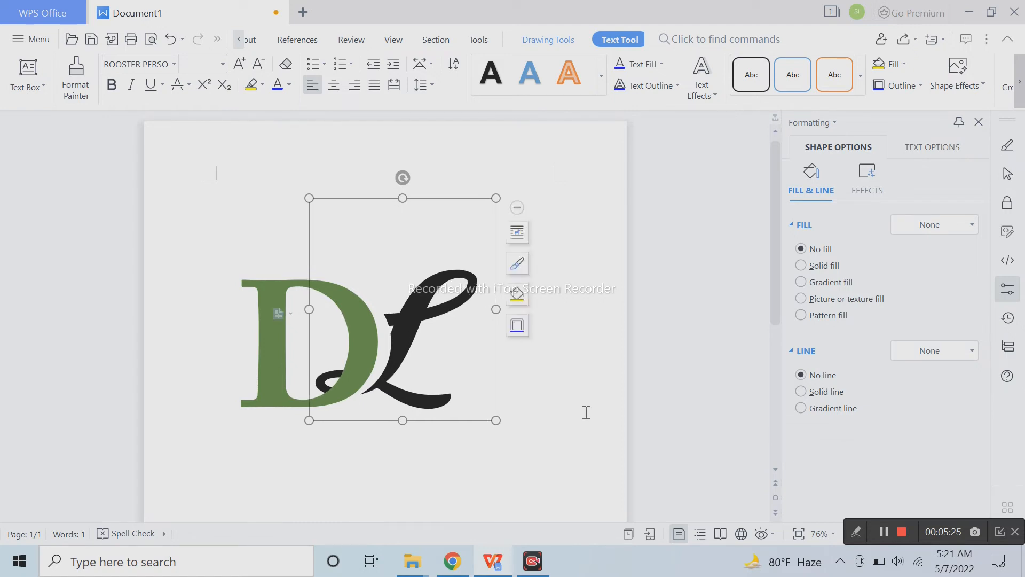
Shift the L text box left and right, leaving it where the white crescent cuts completely through its stem
key(Left)
key(Left)
key(Left)
key(Left)
key(Left)
key(Left)
key(Left)
key(Left)
key(Left)
key(Left)
key(Left)
key(Left)
key(Left)
key(Left)
key(Left)
key(Right)
key(Right)
key(Right)
key(Right)
key(Right)
key(Right)
key(Right)
key(Right)
key(Right)
key(Right)
key(Right)
key(Left)
key(Left)
key(Left)
key(Left)
key(Left)
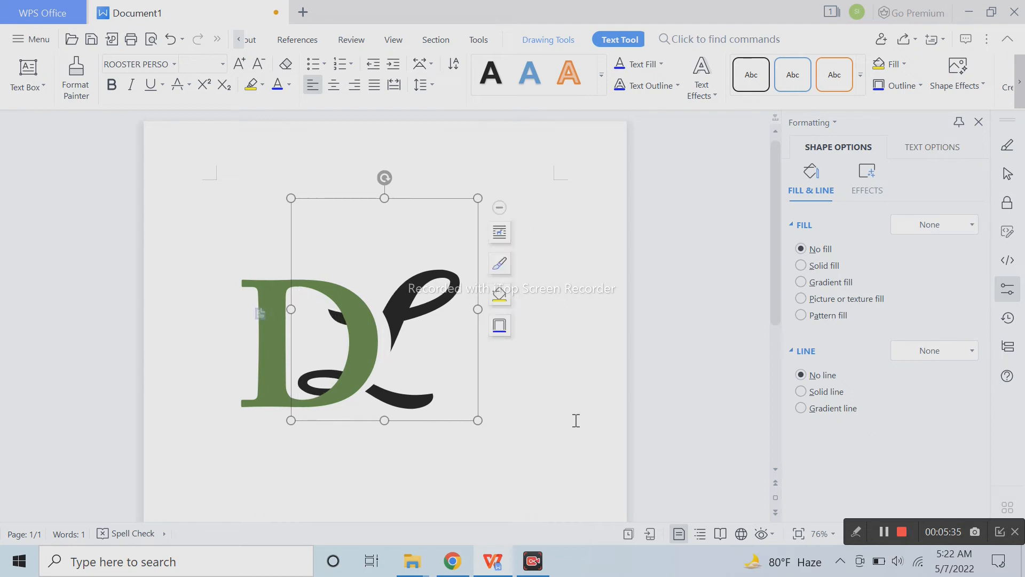
Group the D group with the L text box into one logo object
click(577, 420)
click(424, 392)
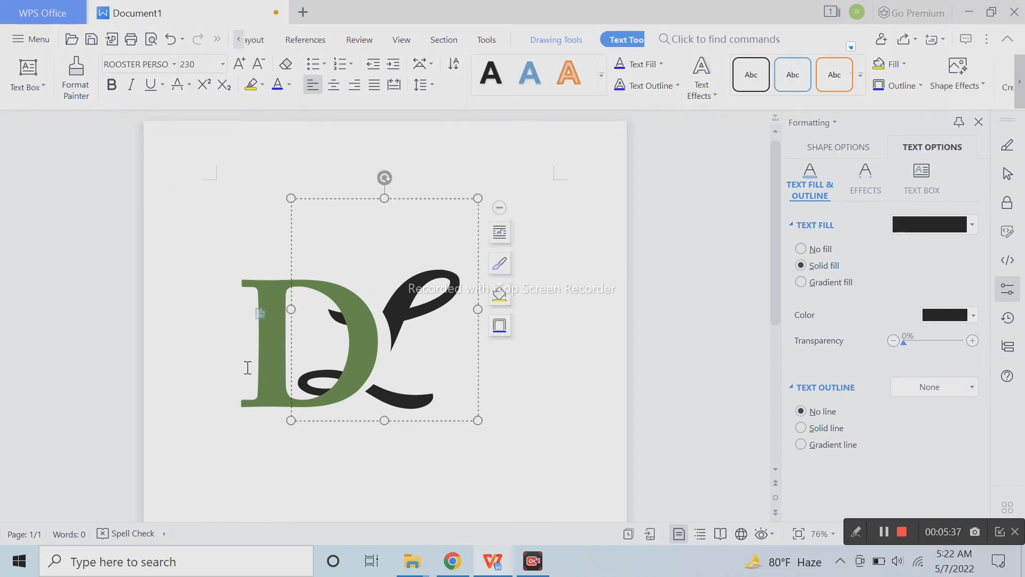
click(269, 377)
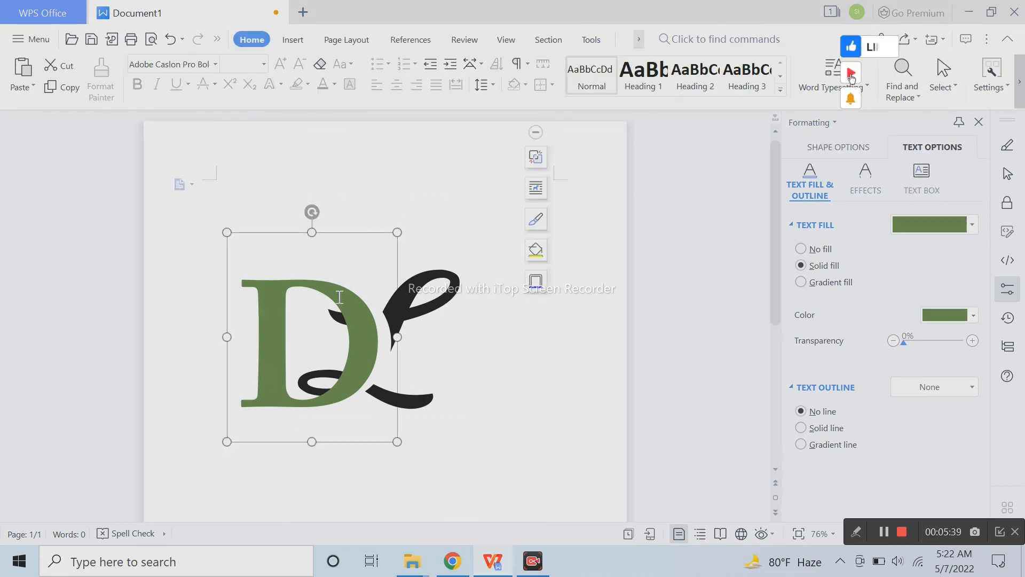
shift+click(428, 291)
click(504, 118)
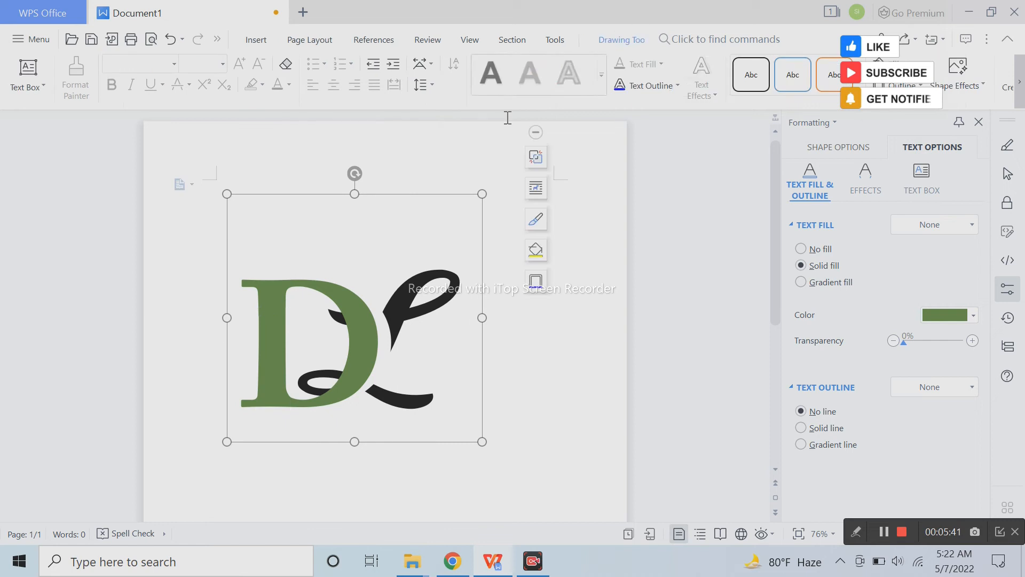
click(603, 375)
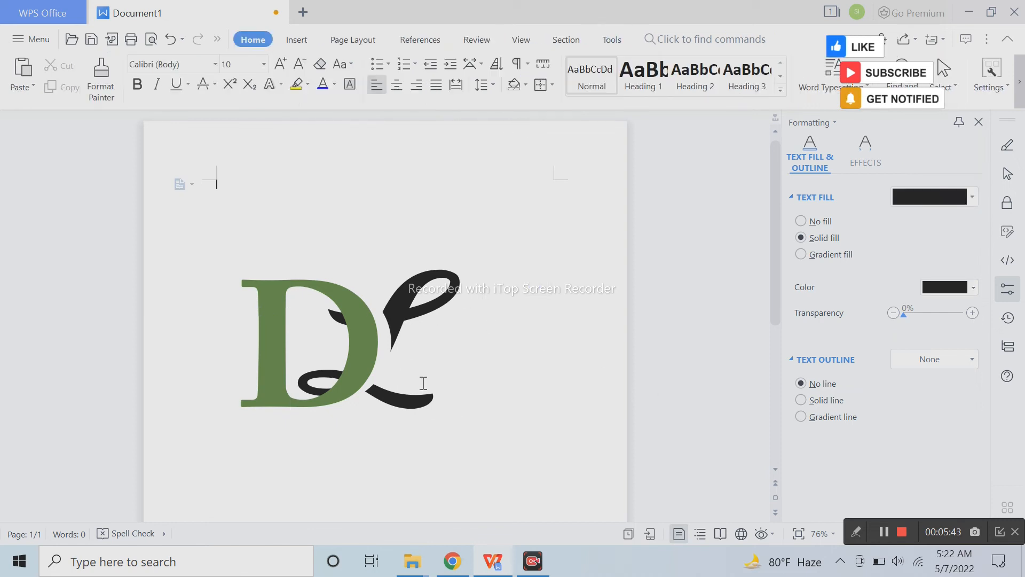
Try a 45° outer shadow on the grouped logo and undo it
click(370, 306)
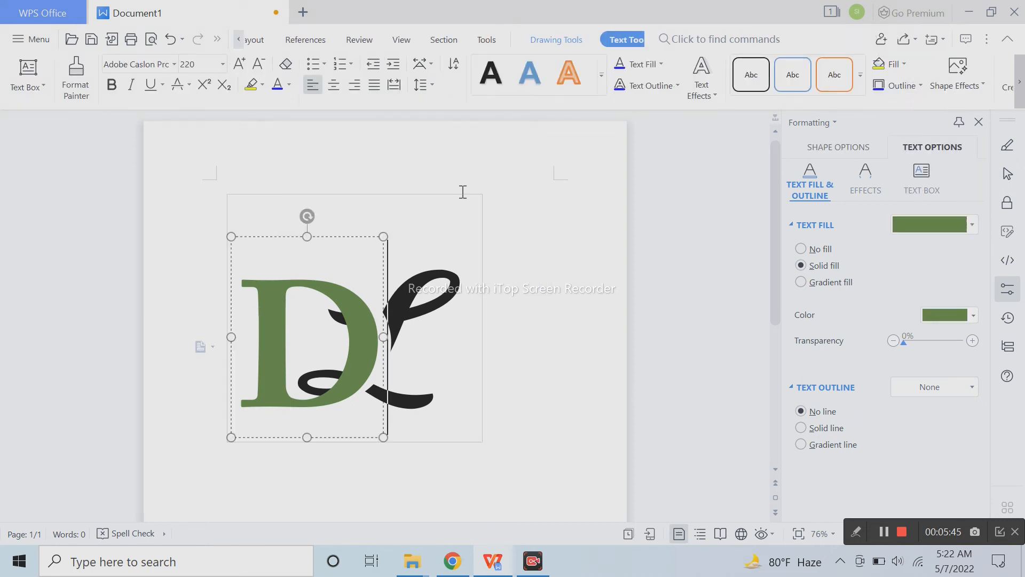
click(464, 201)
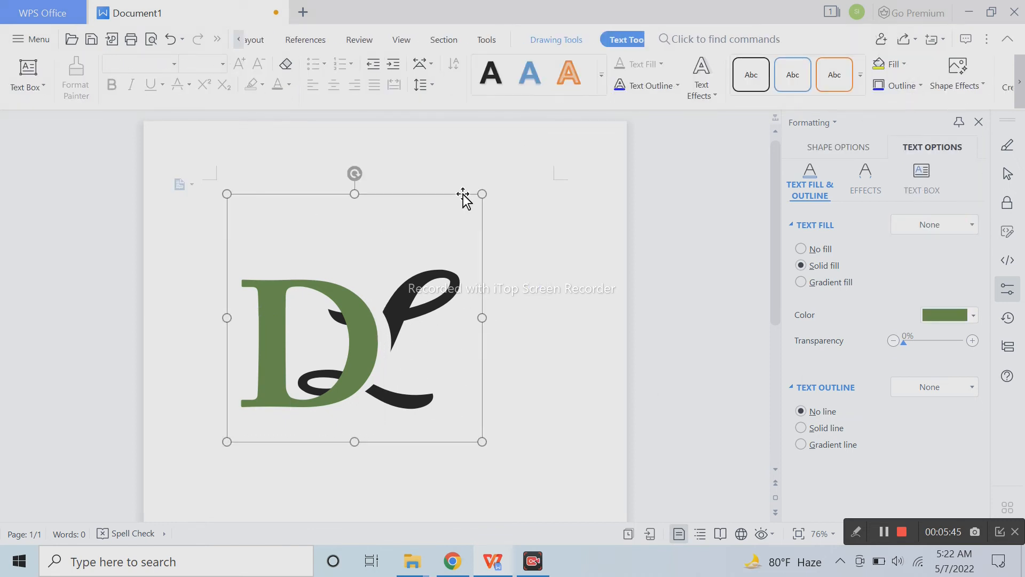
click(843, 146)
click(868, 175)
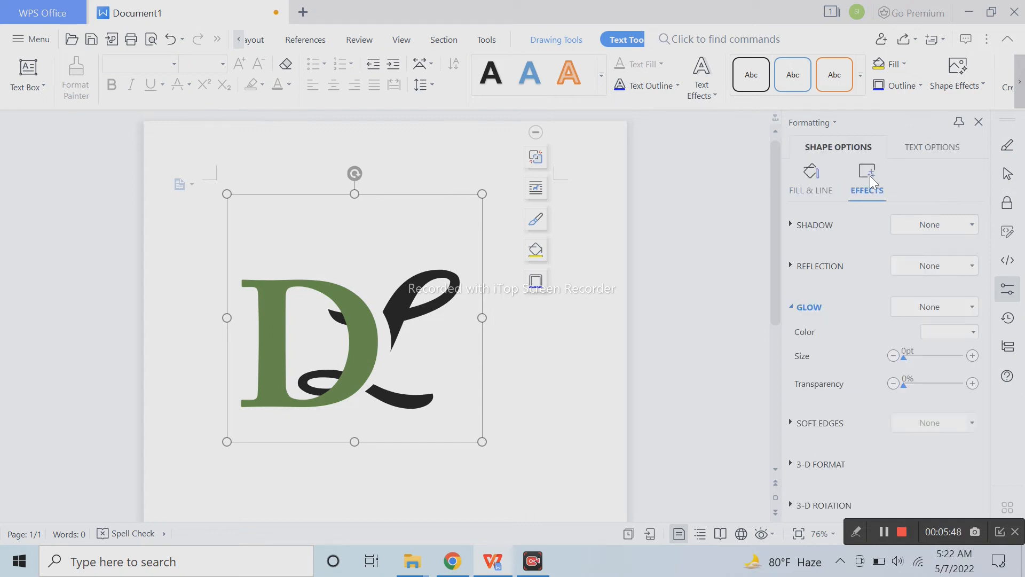
click(930, 225)
click(927, 320)
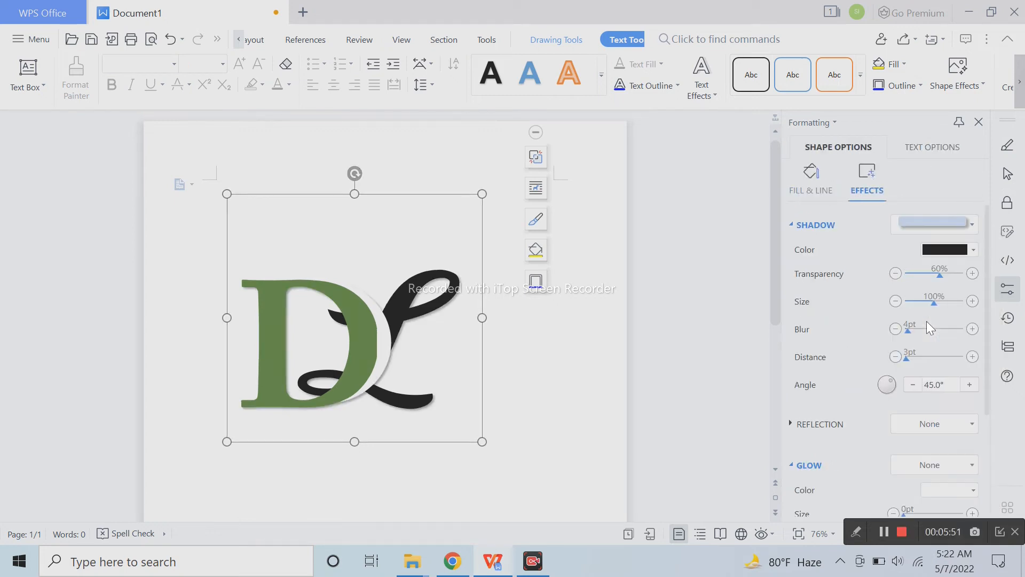
click(684, 355)
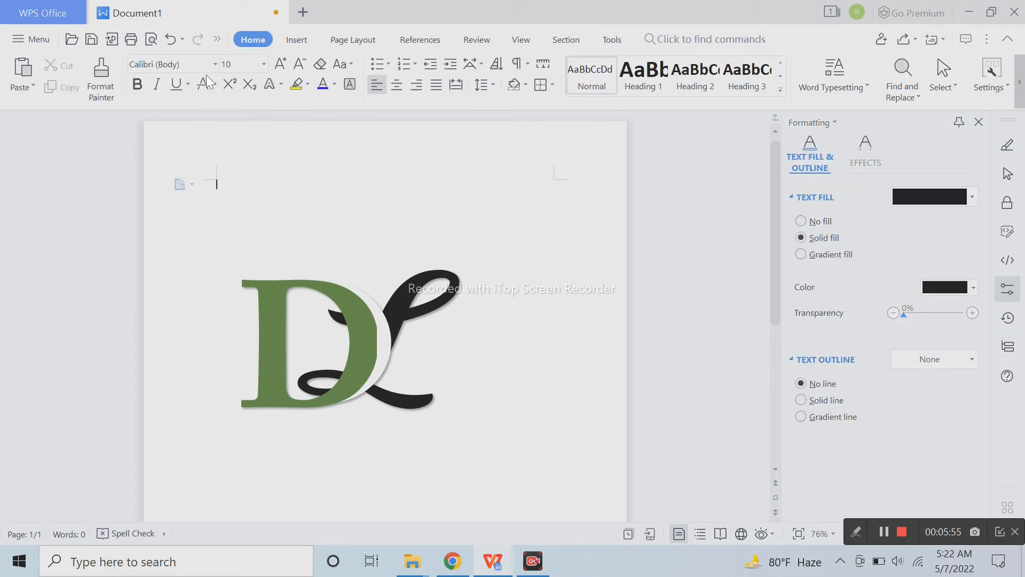
click(173, 38)
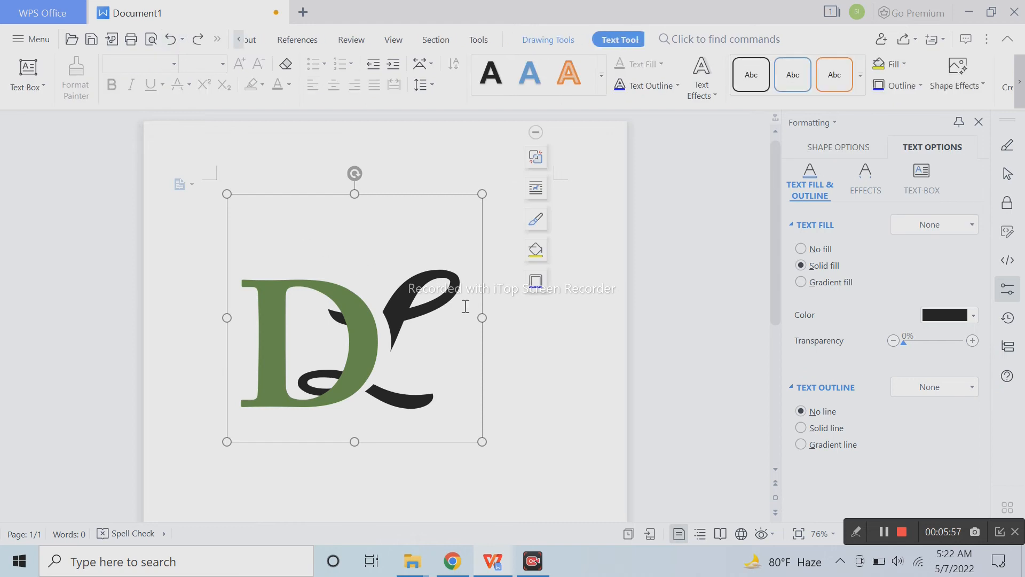
Try a 45° outer shadow on the L text box, adjusting its transparency and size, and remove it
click(453, 294)
click(438, 199)
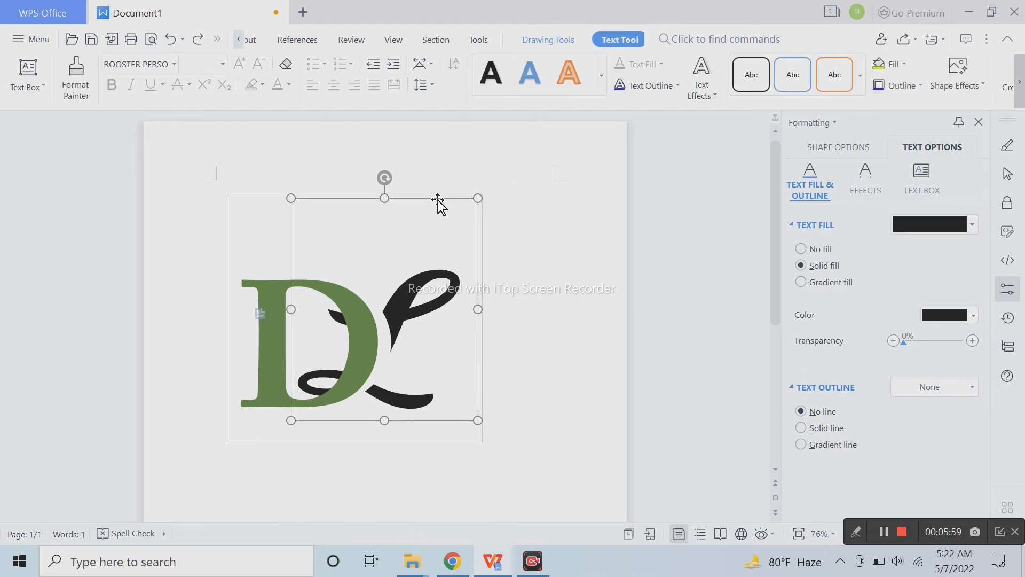
click(844, 144)
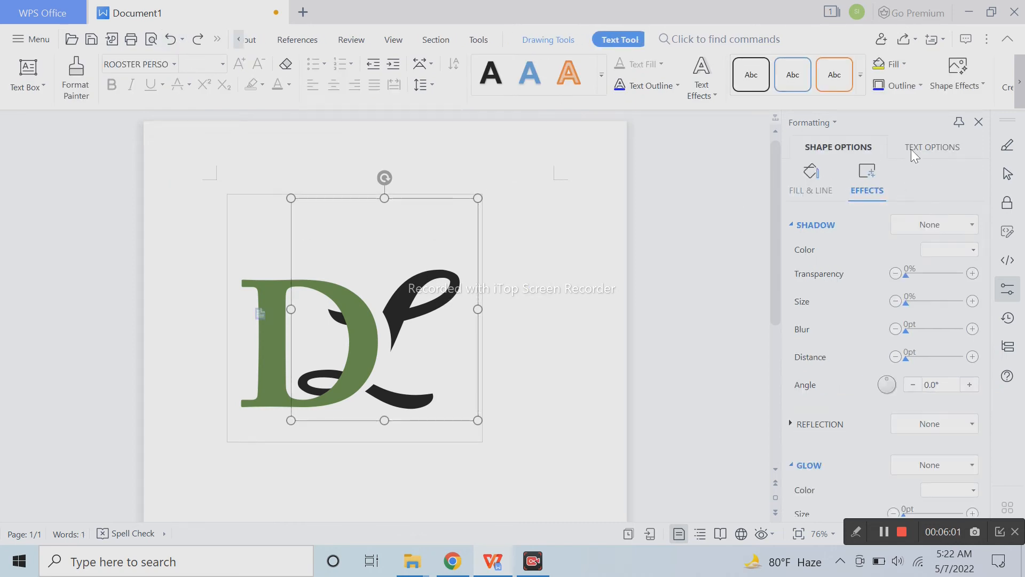
click(951, 223)
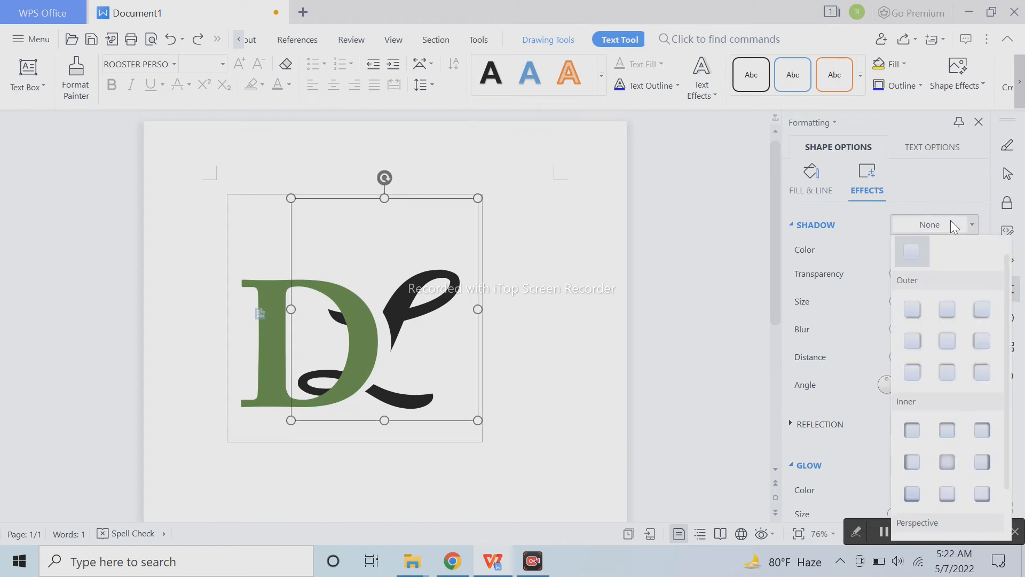
click(908, 316)
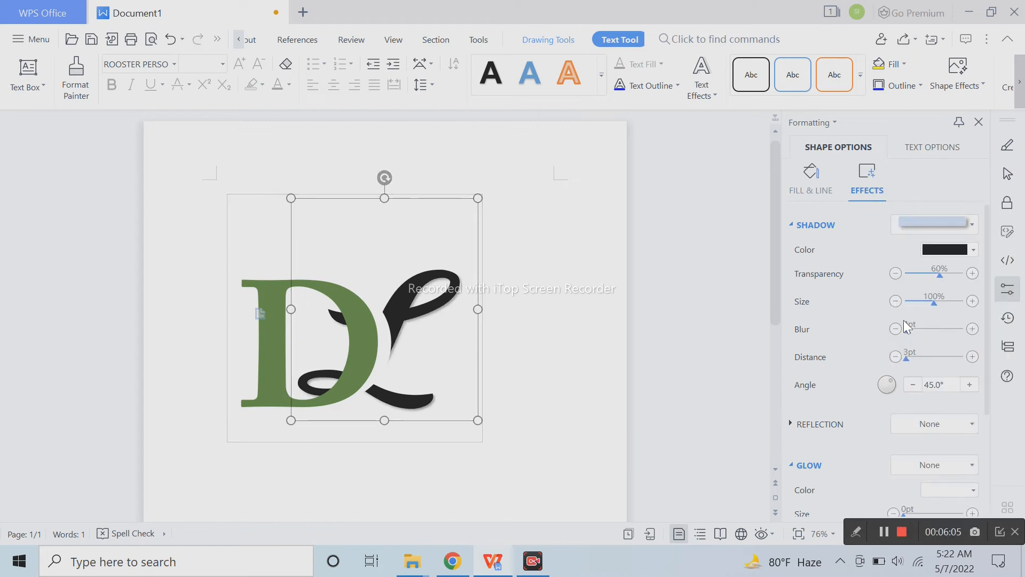
mouse_move(939, 274)
mouse_down()
mouse_move(901, 280)
mouse_move(913, 281)
mouse_move(917, 304)
mouse_move(950, 308)
mouse_move(930, 309)
mouse_move(922, 277)
mouse_move(956, 276)
mouse_up()
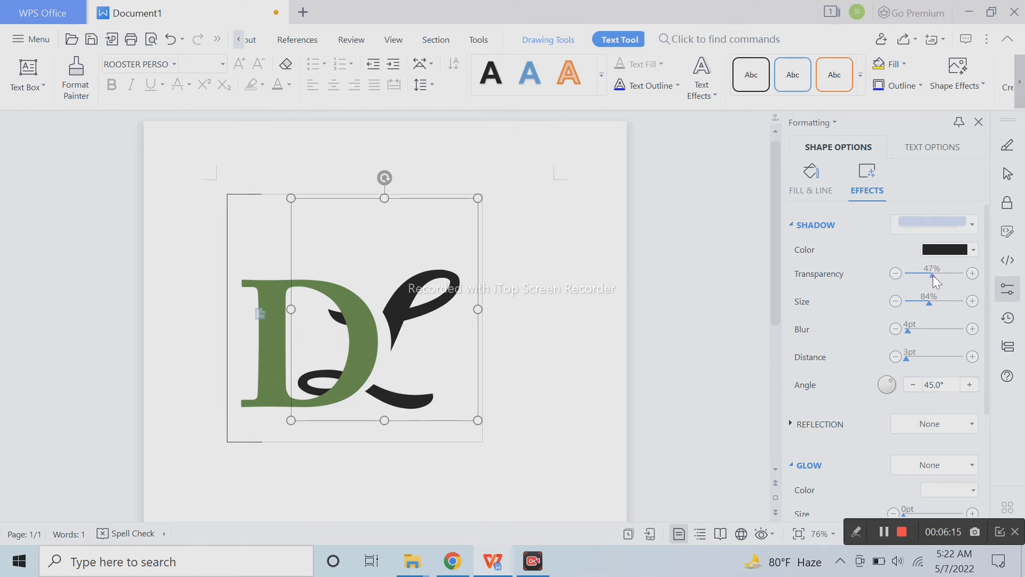
click(713, 311)
click(462, 302)
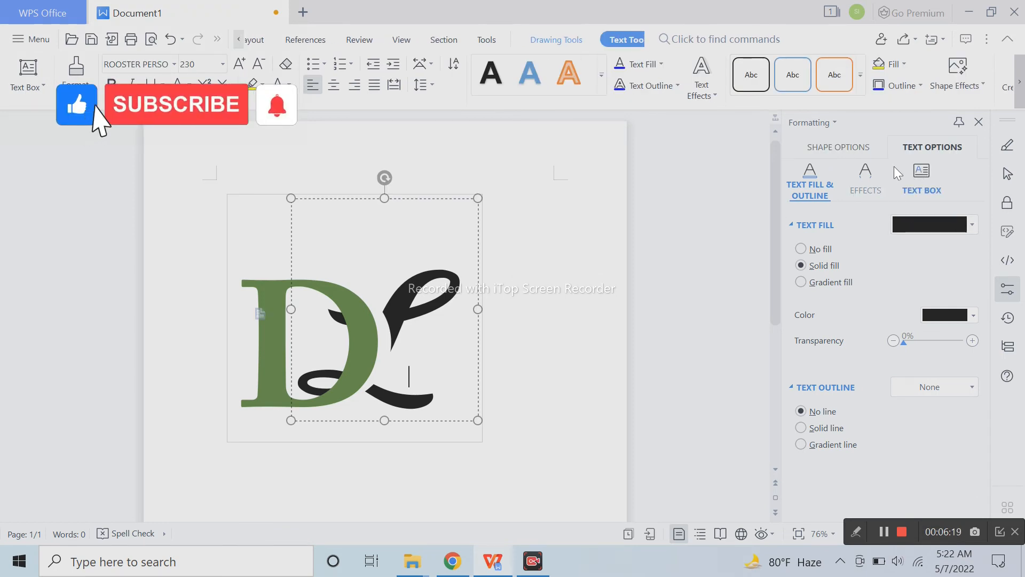
click(860, 149)
drag(934, 276, 956, 274)
Try a 45° outer shadow on the D text box and undo it
click(266, 338)
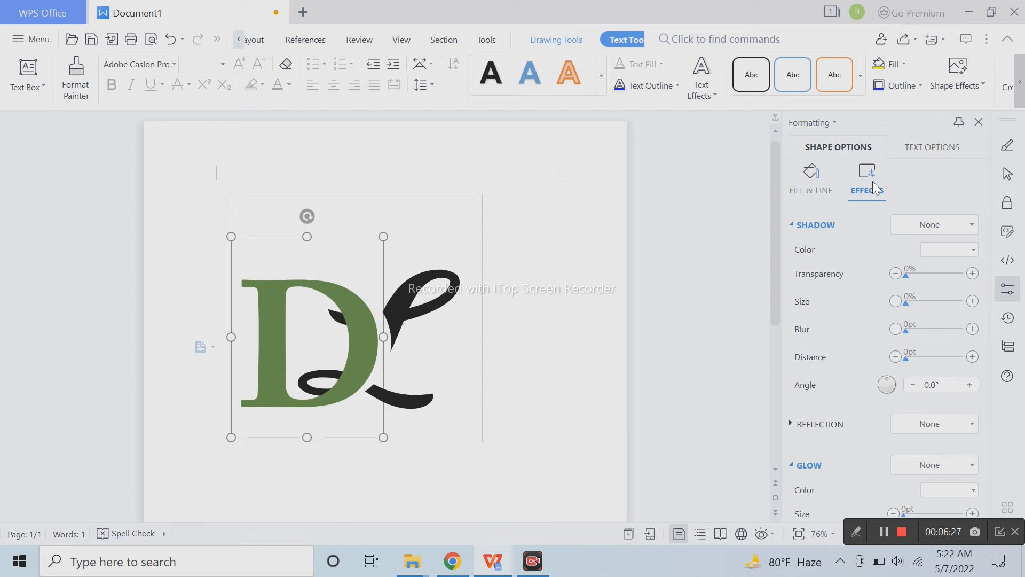
click(929, 222)
click(908, 309)
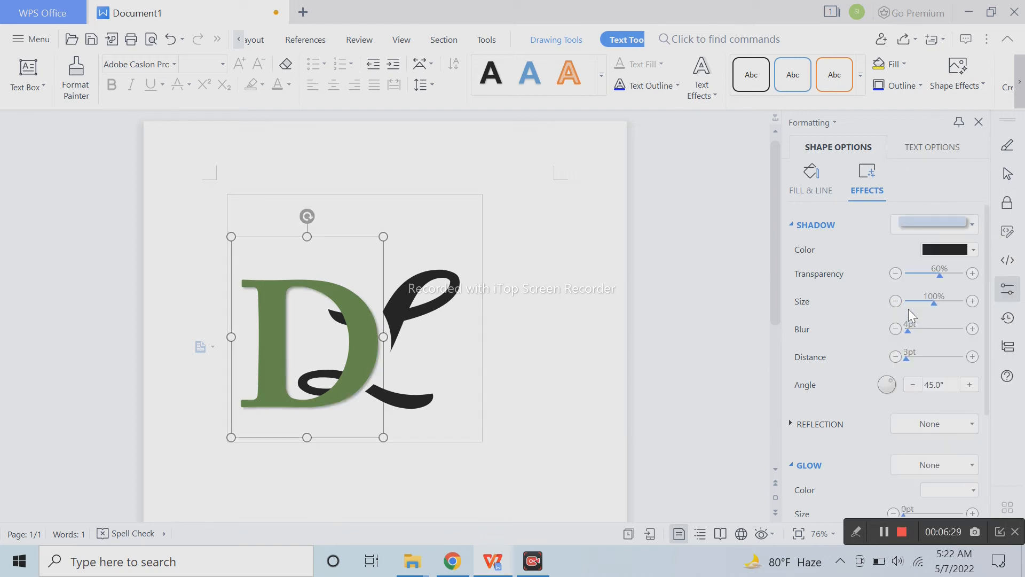
click(753, 340)
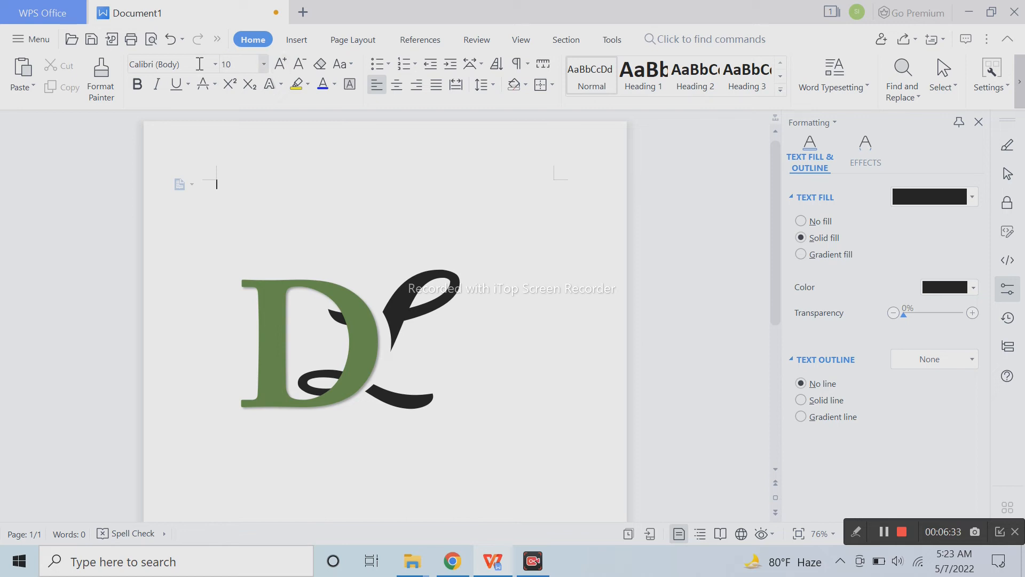
click(170, 39)
click(578, 238)
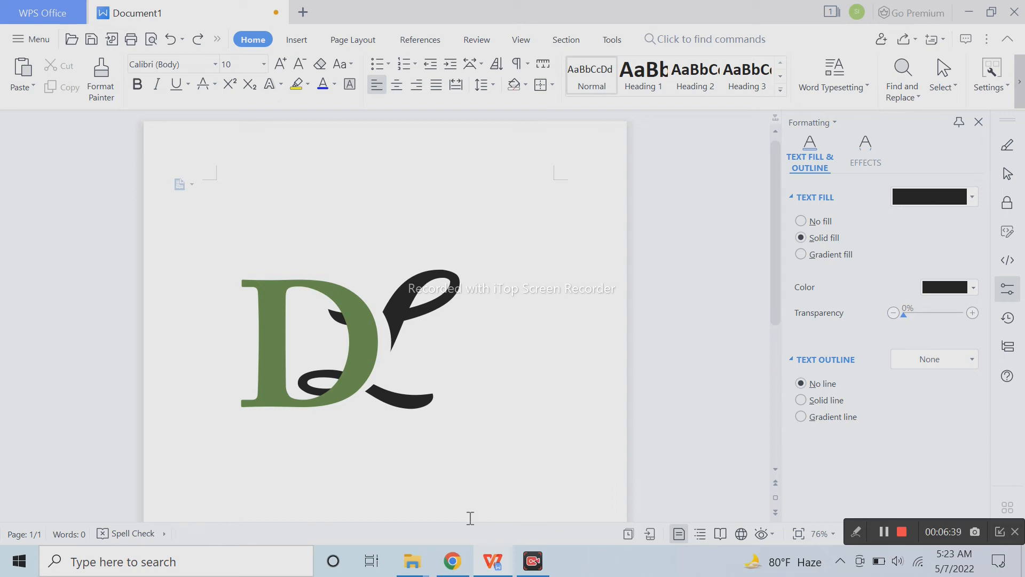
Try to set a dark blue text fill with only the text cursor placed in the D text box
click(357, 344)
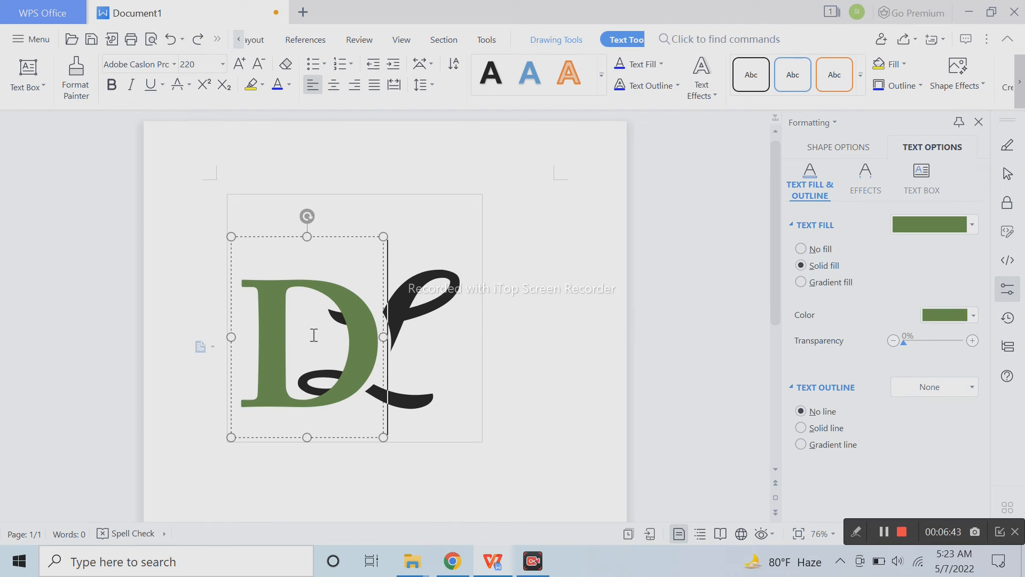
click(947, 315)
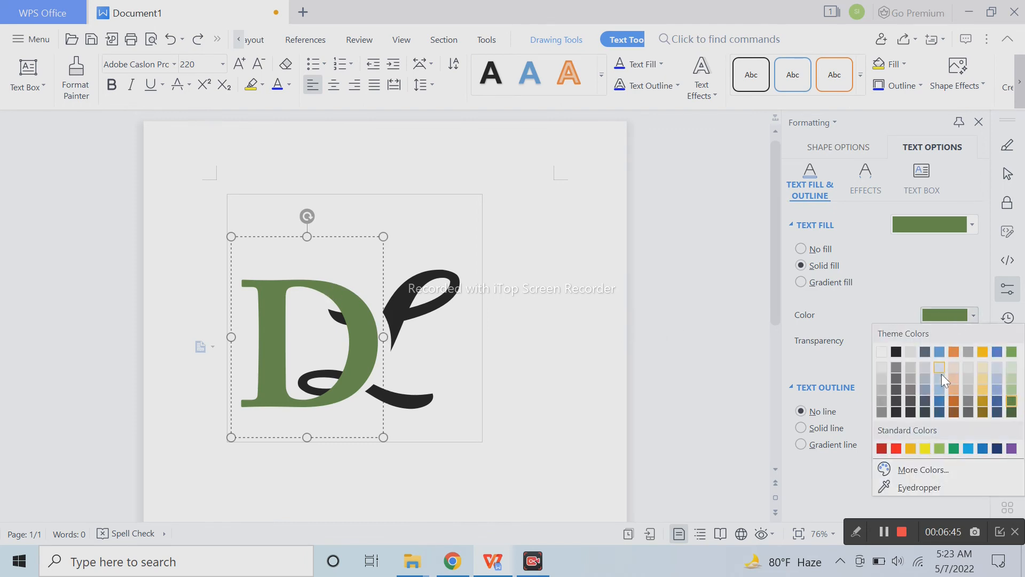
click(944, 412)
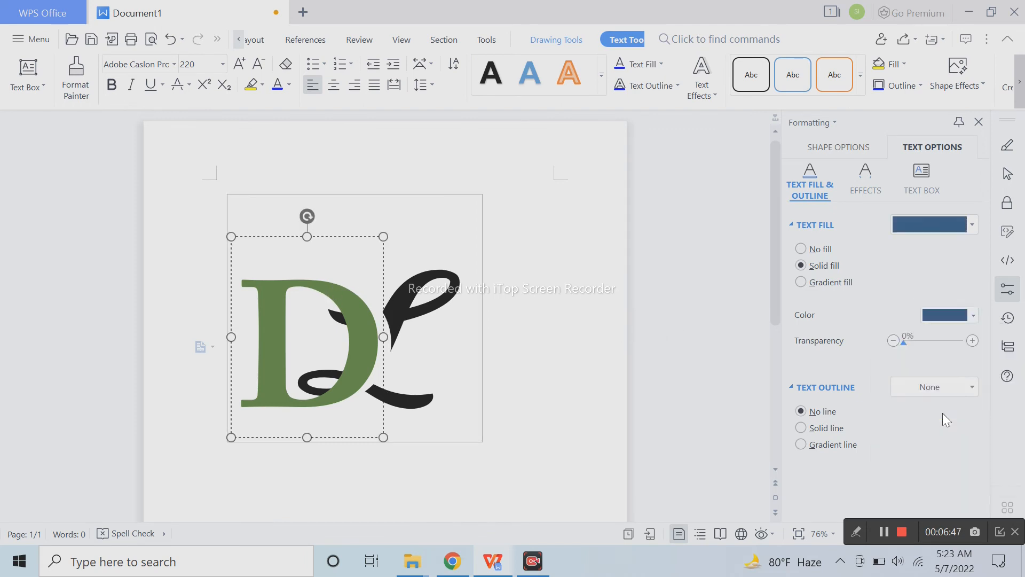
click(443, 363)
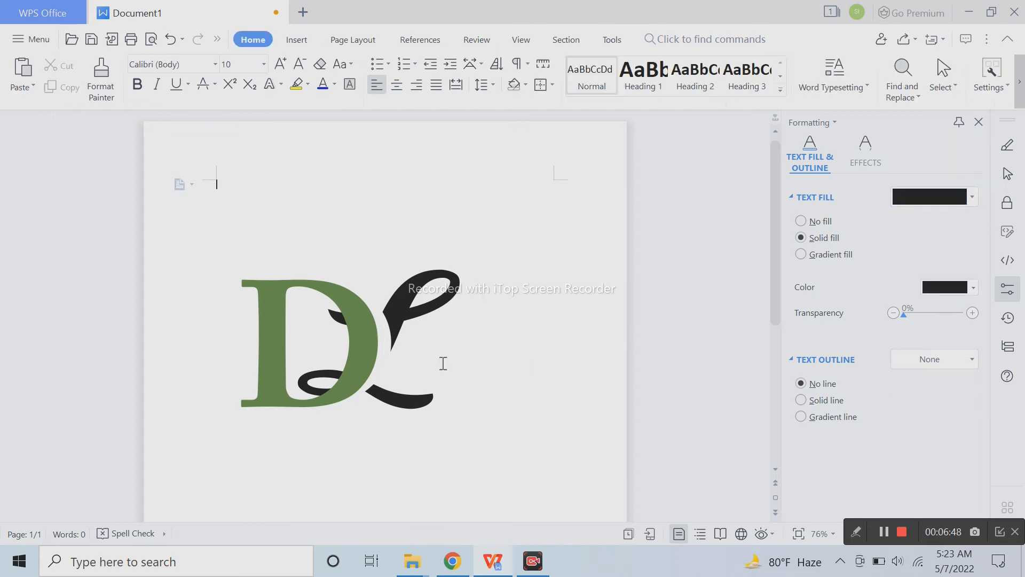
Select the letter D itself and set its text fill to solid dark blue
click(346, 299)
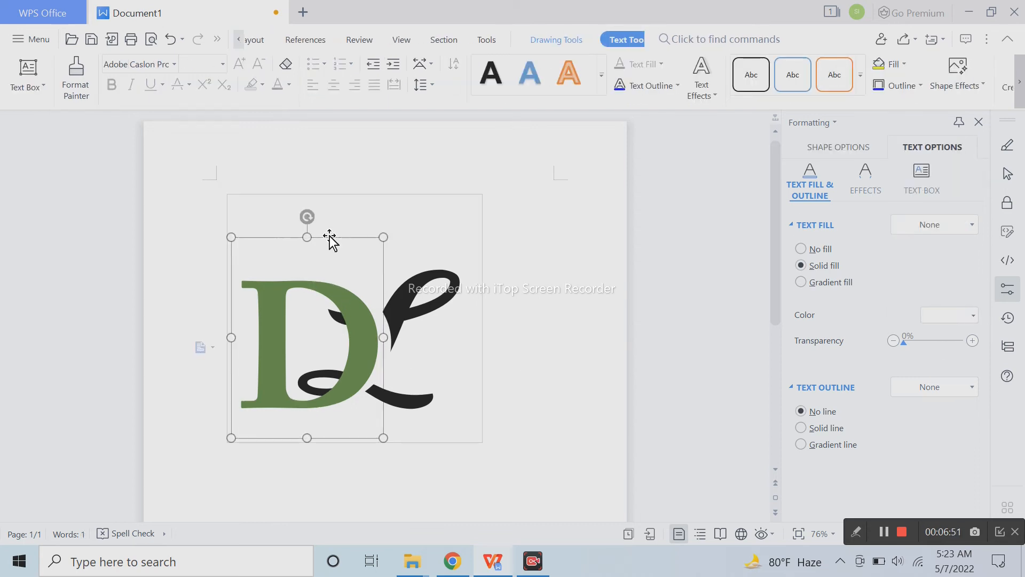
double_click(361, 302)
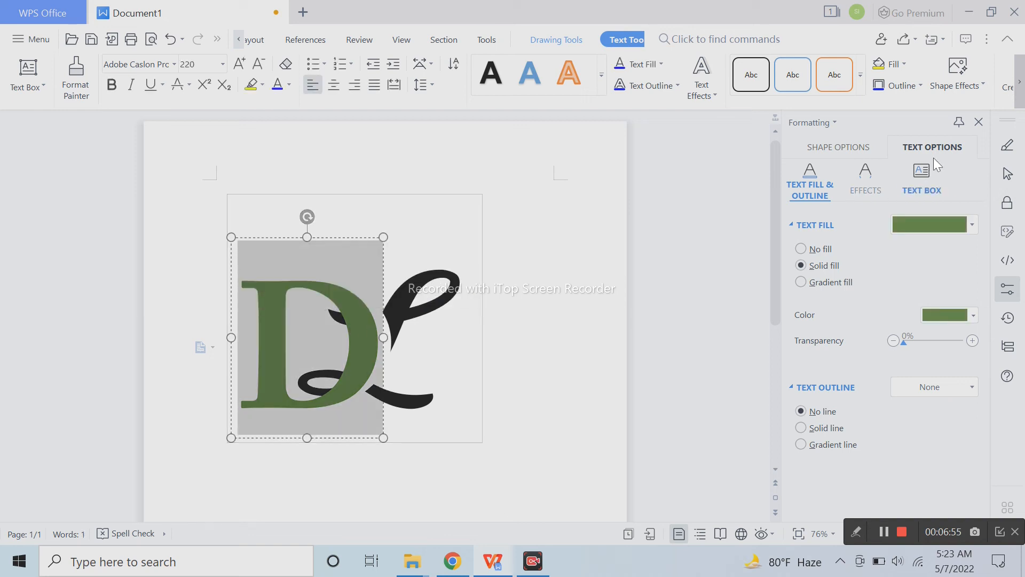
click(945, 315)
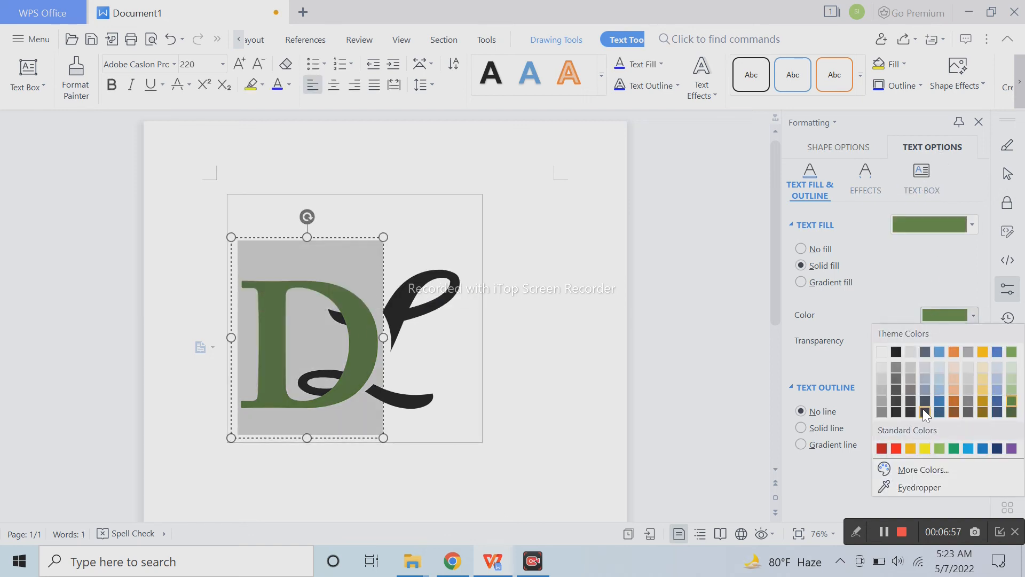
click(941, 410)
click(726, 414)
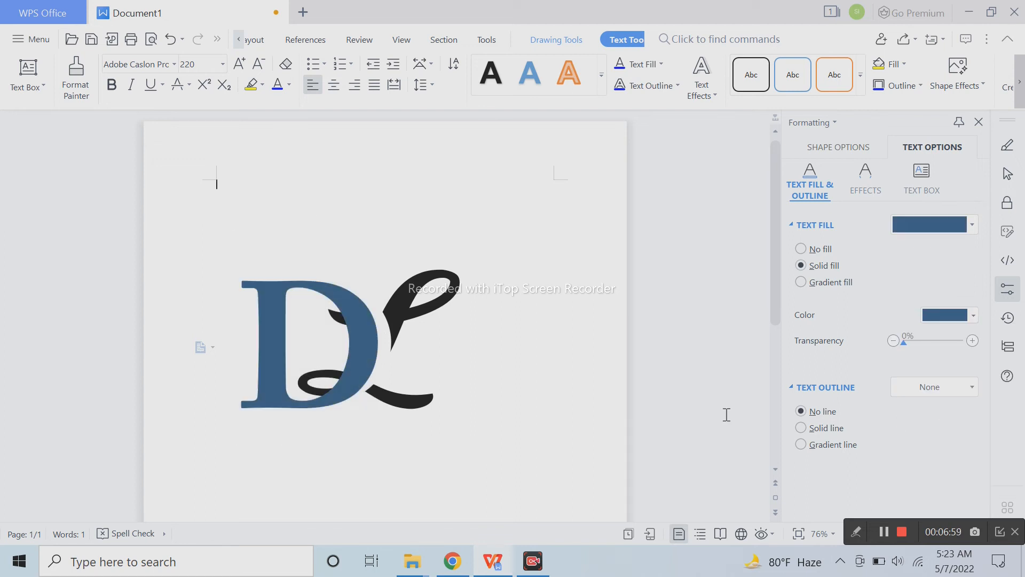
Try to set an orange text fill with only the text cursor placed in the L text box
click(449, 265)
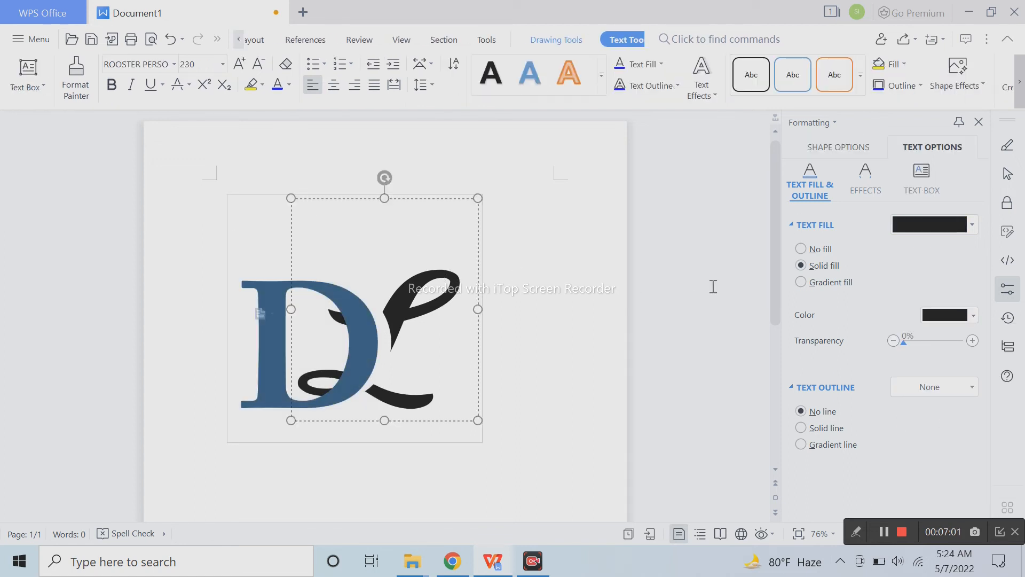
click(956, 316)
click(956, 407)
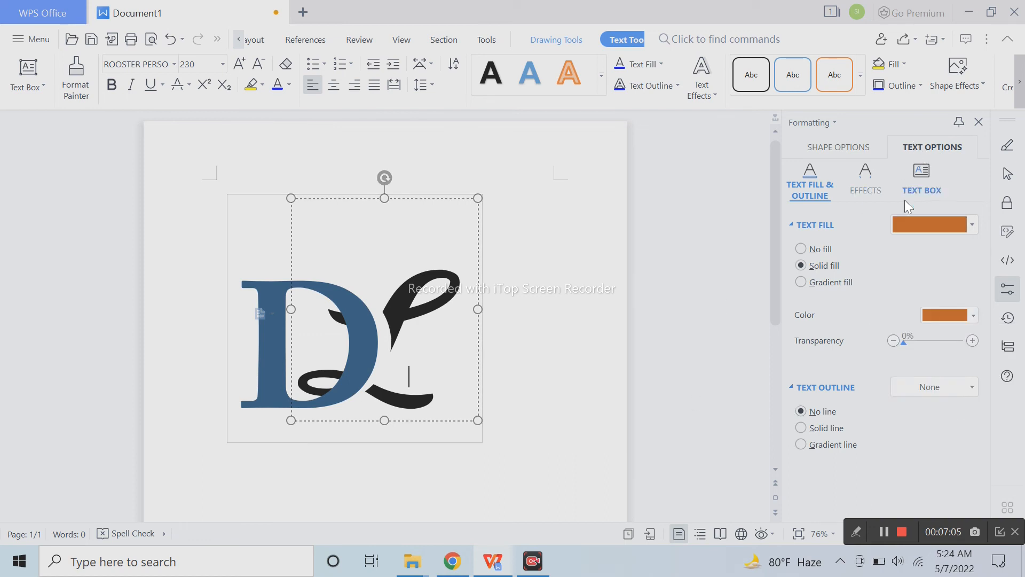
click(554, 348)
click(400, 309)
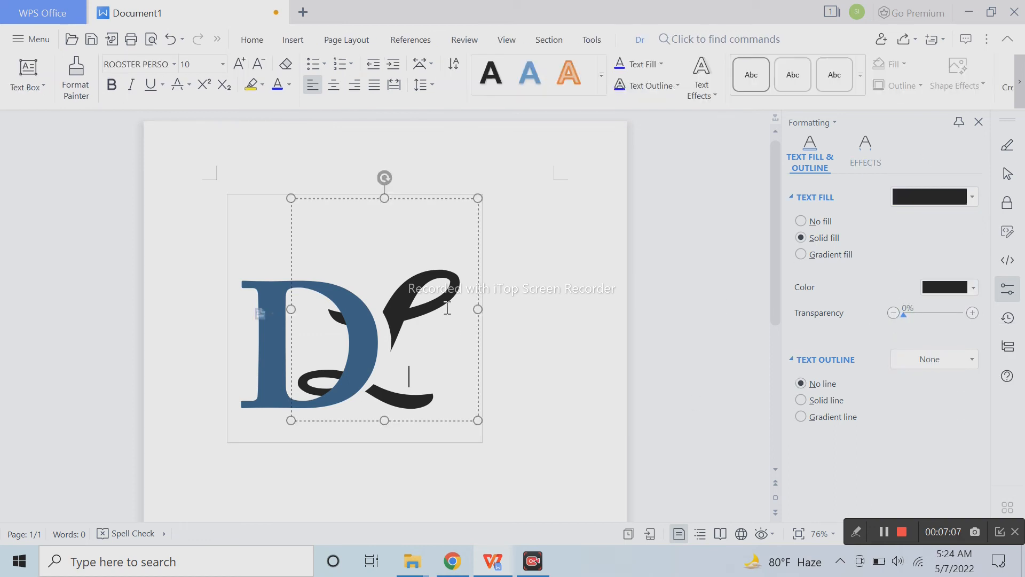
drag(466, 325, 552, 320)
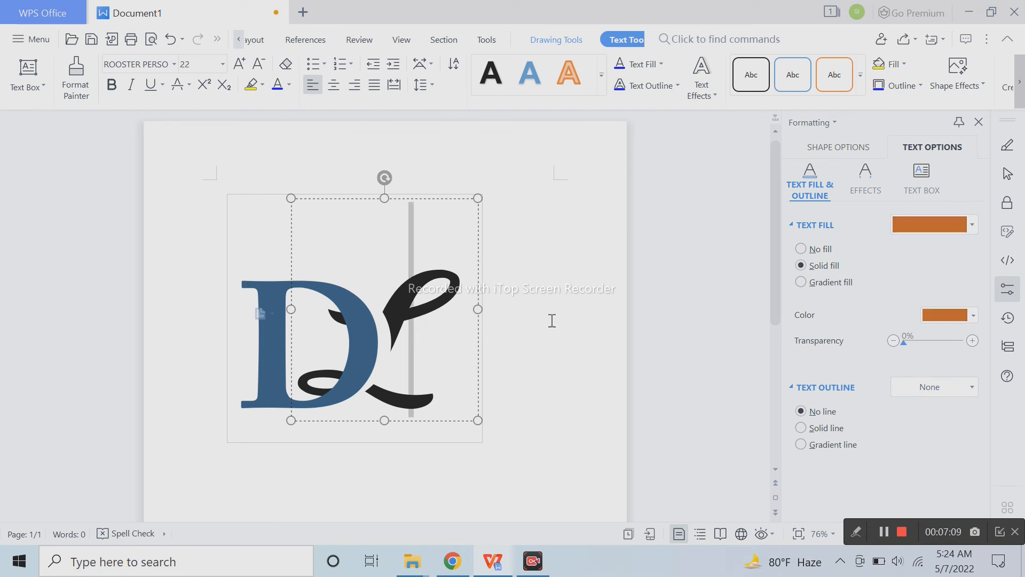
Select the L text box as an object and set its text fill to solid dark orange
click(448, 199)
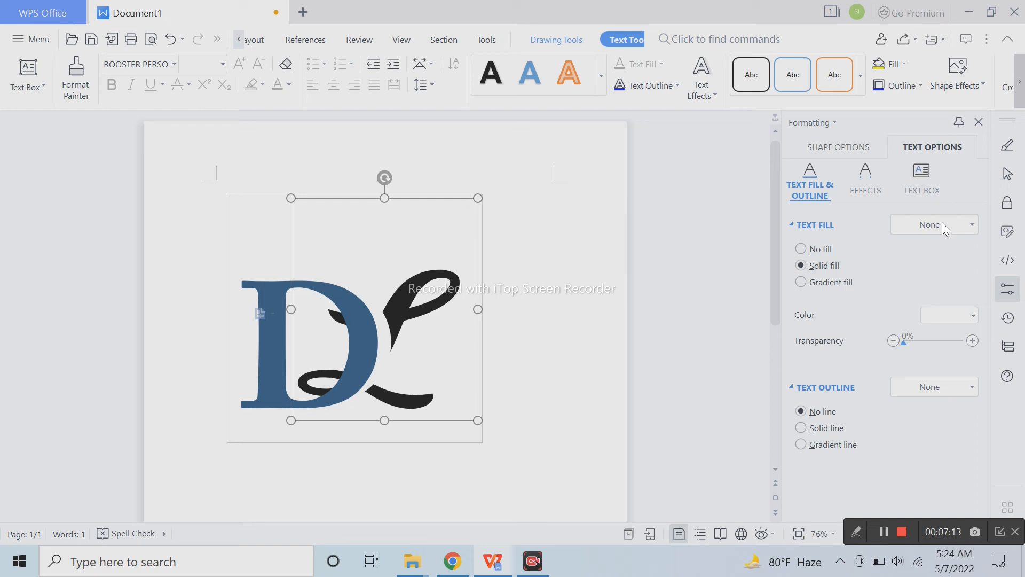
click(944, 316)
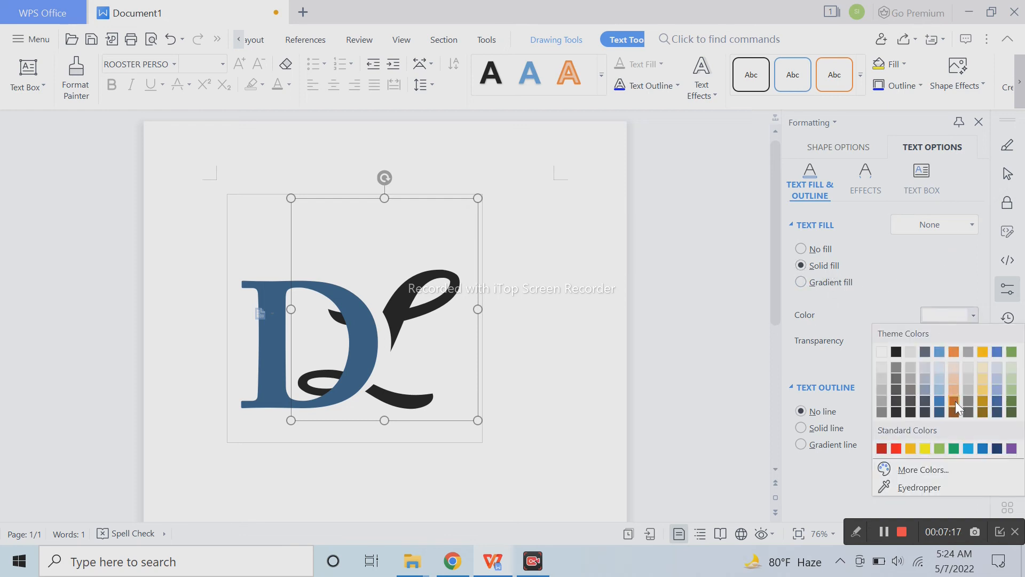
click(956, 402)
Refine the L's text fill to a slightly yellower custom orange and deselect the logo
click(955, 315)
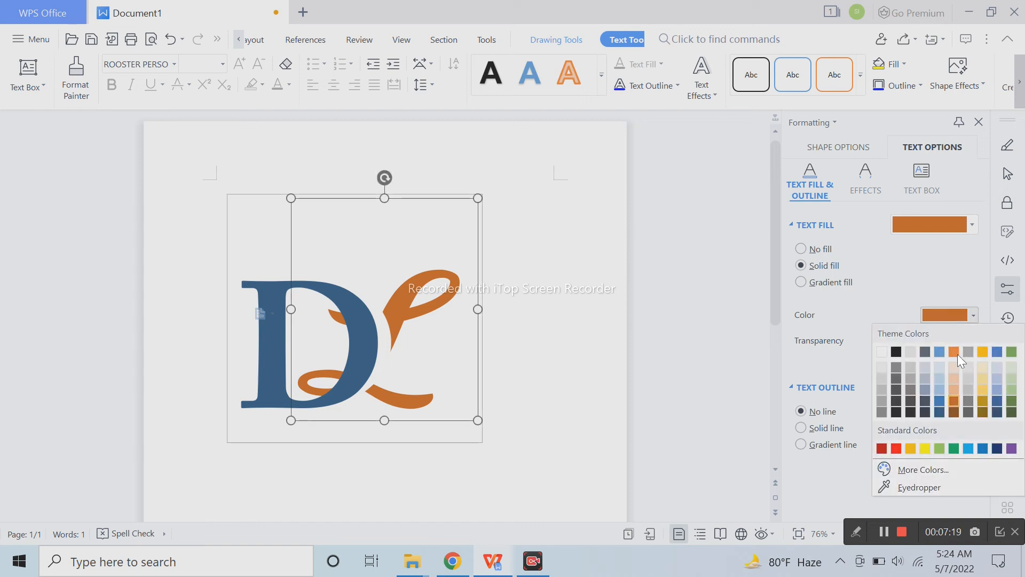
click(921, 471)
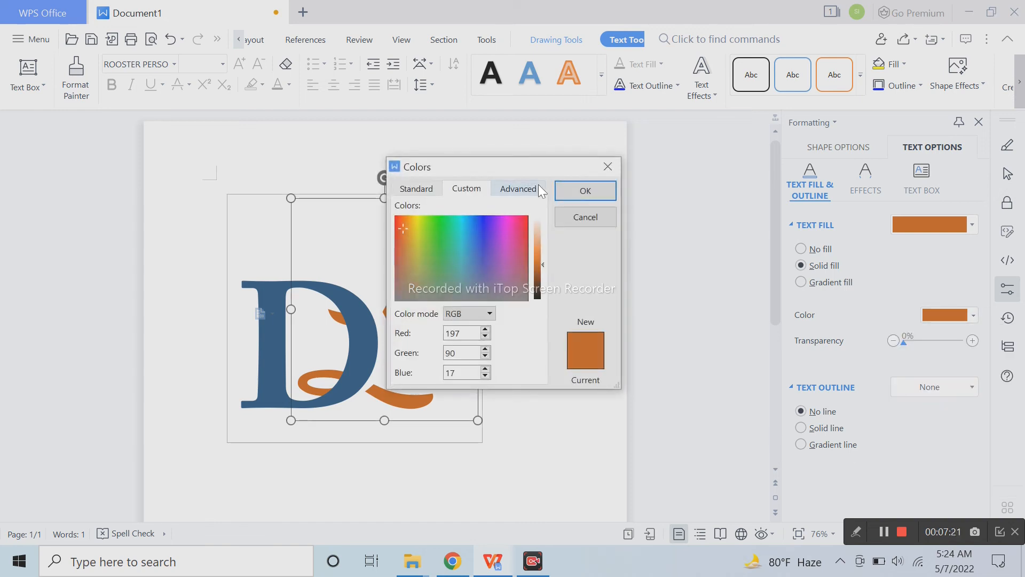
drag(400, 238, 406, 232)
click(575, 191)
click(678, 307)
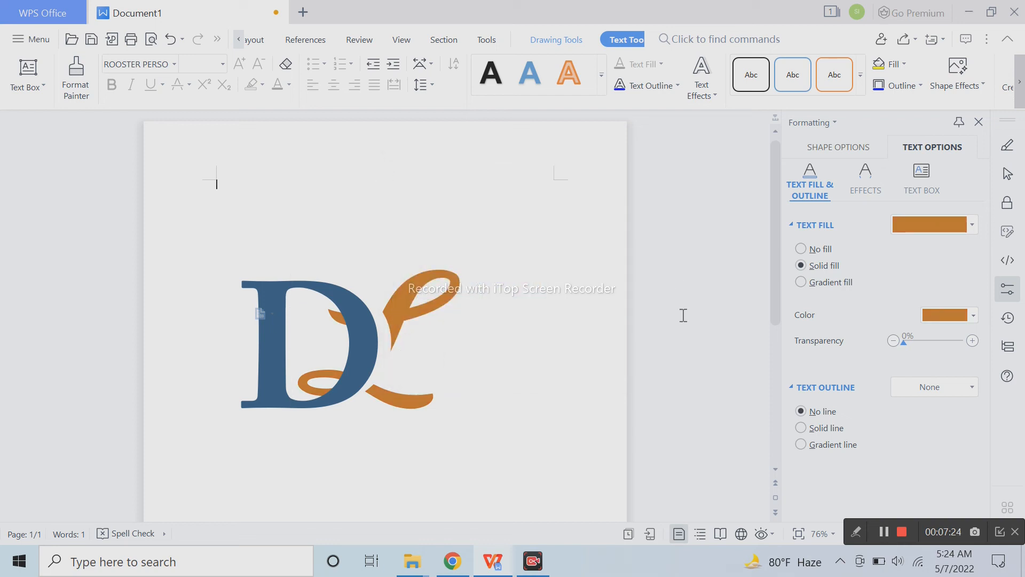
Nudge the L text box right and back left, leaving it slightly up and left with the white crescent cutting through its stem
click(447, 295)
click(598, 318)
click(460, 296)
click(445, 198)
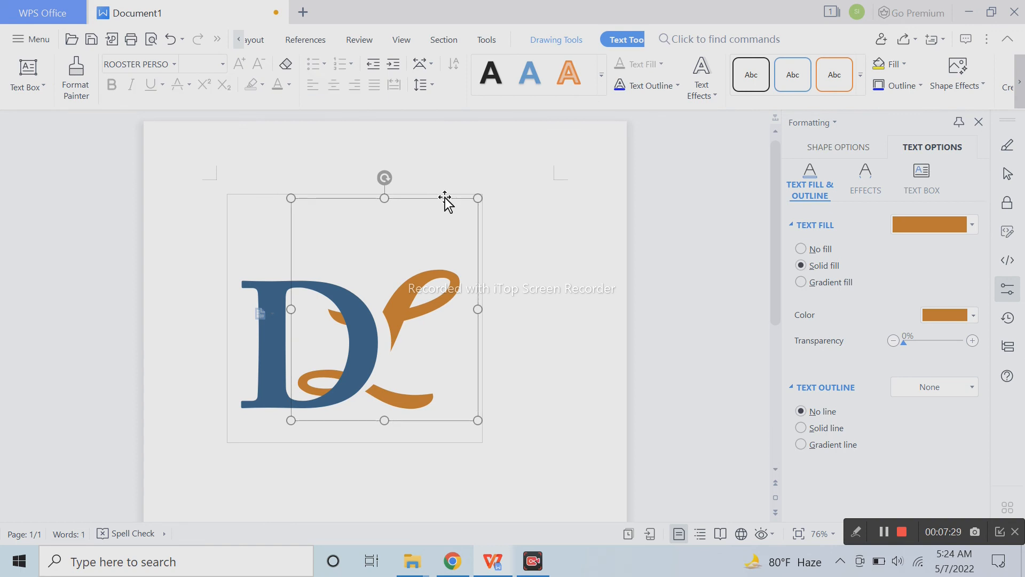
key(Right)
key(Right)
key(Right)
key(Right)
key(Right)
key(Right)
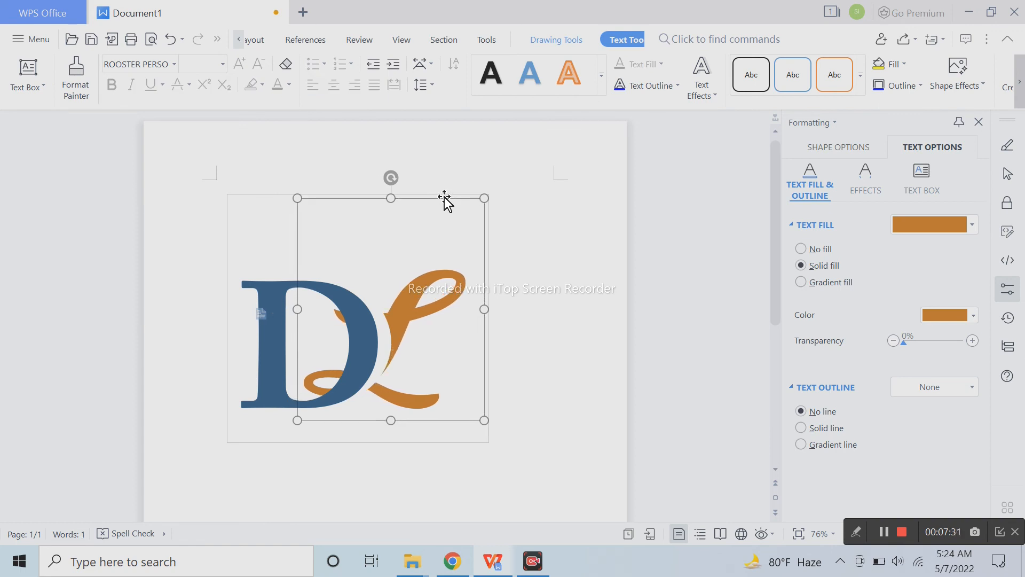
key(Right)
key(Right)
key(Right)
key(Right)
key(Right)
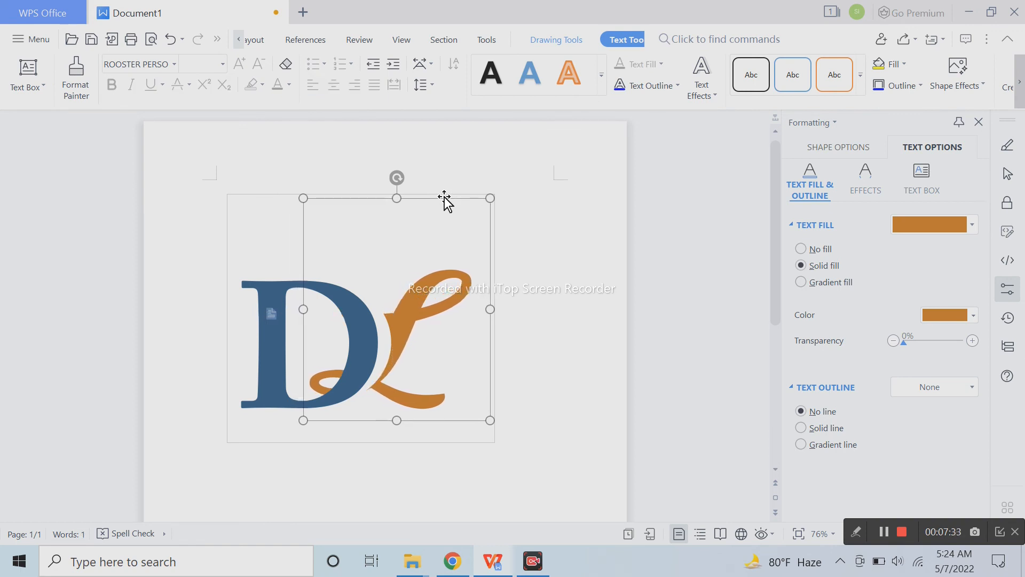
key(Left)
key(Left)
key(Left)
key(Left)
key(Left)
key(Left)
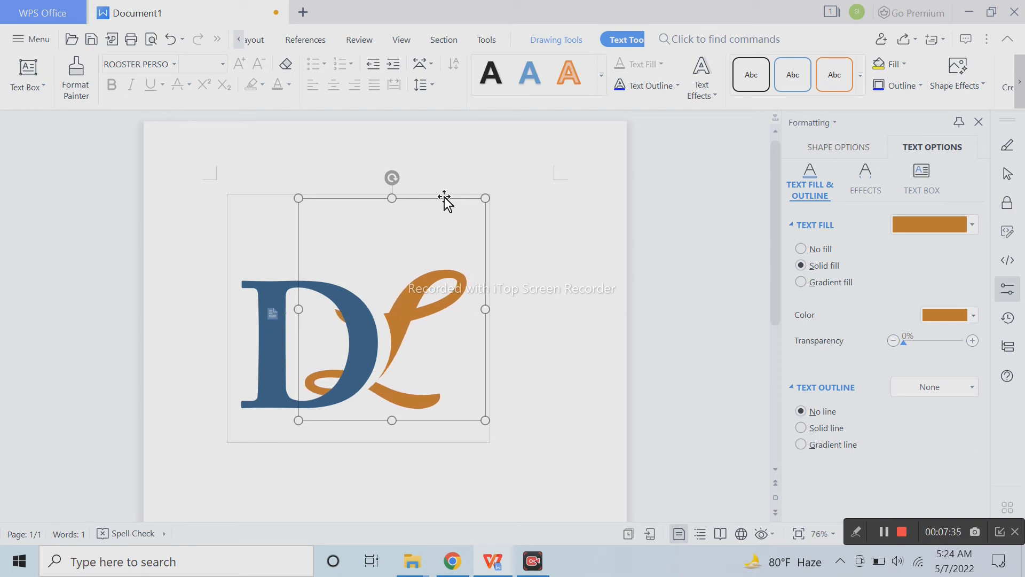
key(Up)
key(Up)
key(Left)
key(Left)
key(Left)
key(Left)
key(Left)
key(Left)
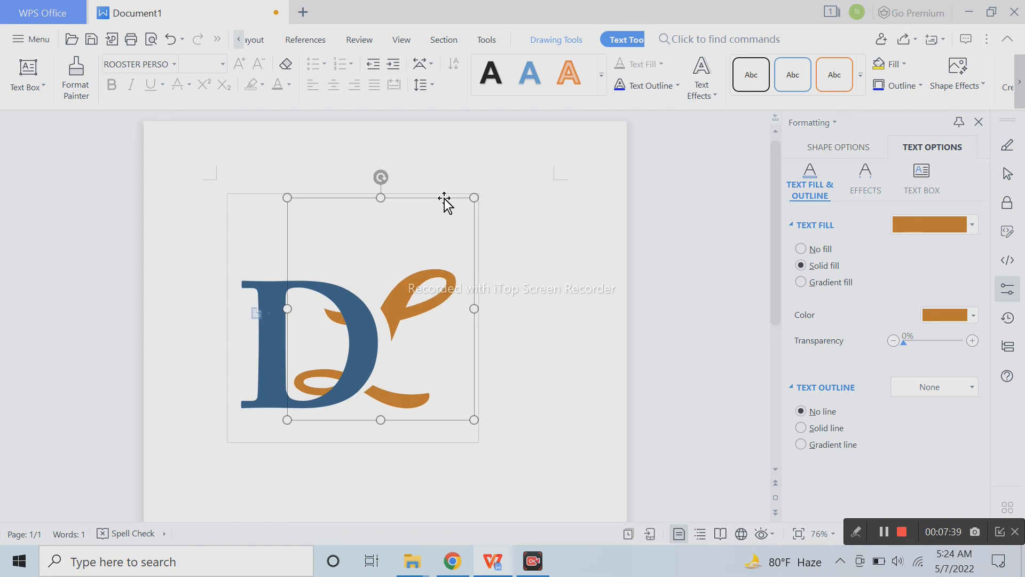
click(618, 440)
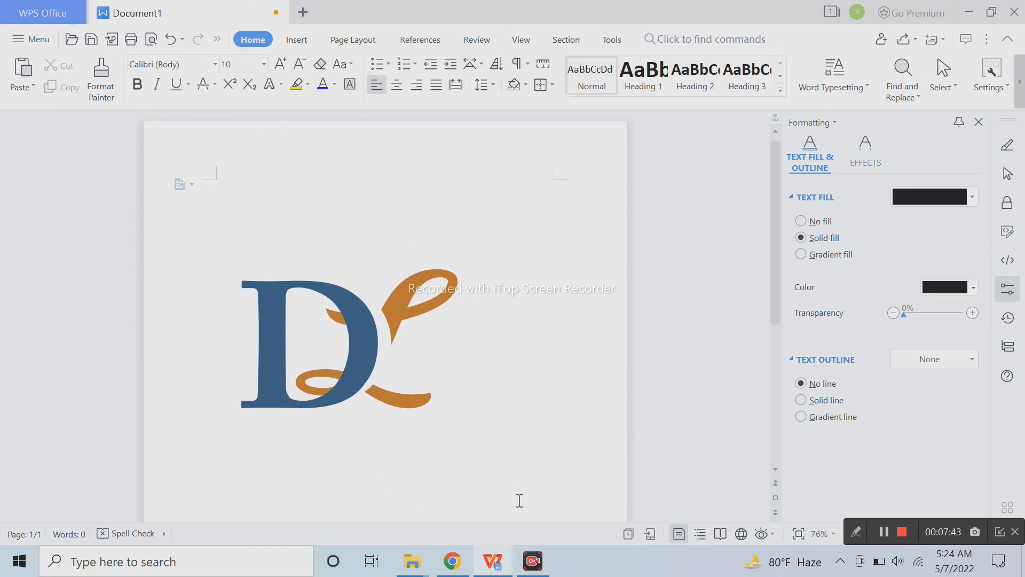
Save the whole grouped DL logo as a PNG picture named LOGO in the logo folder and deselect it
click(419, 328)
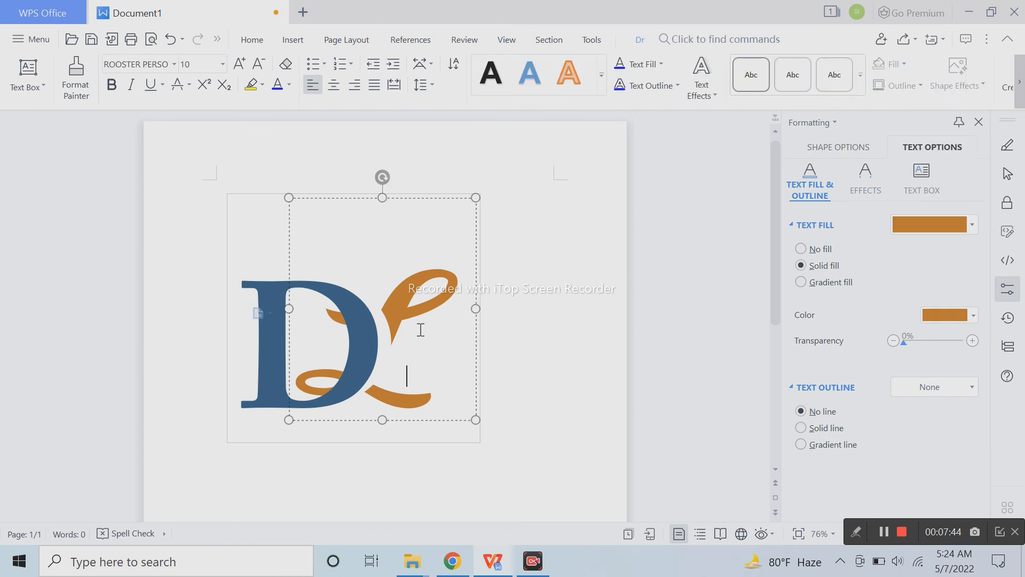
click(262, 194)
right_click(262, 193)
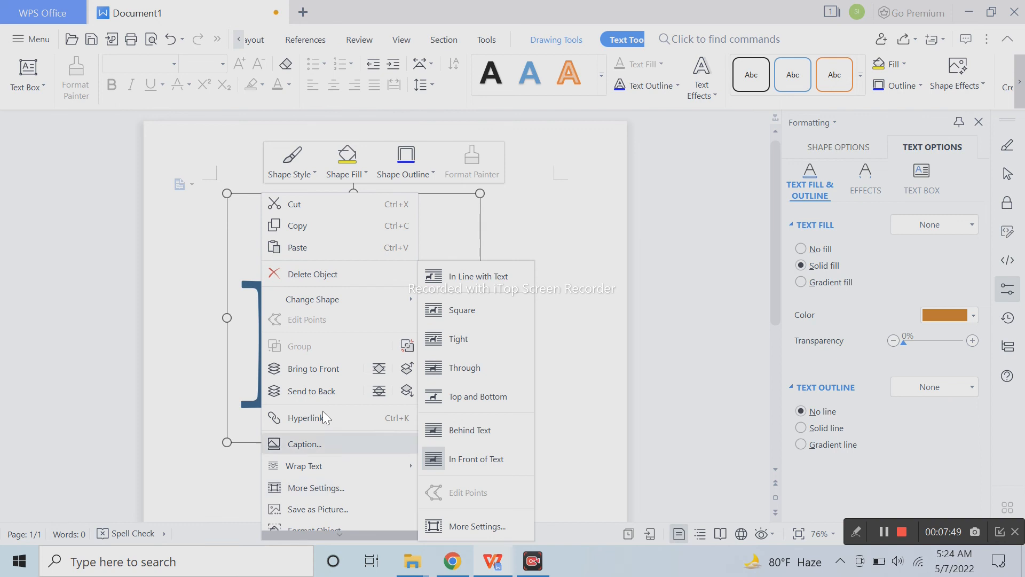
scroll(335, 322, down, 1)
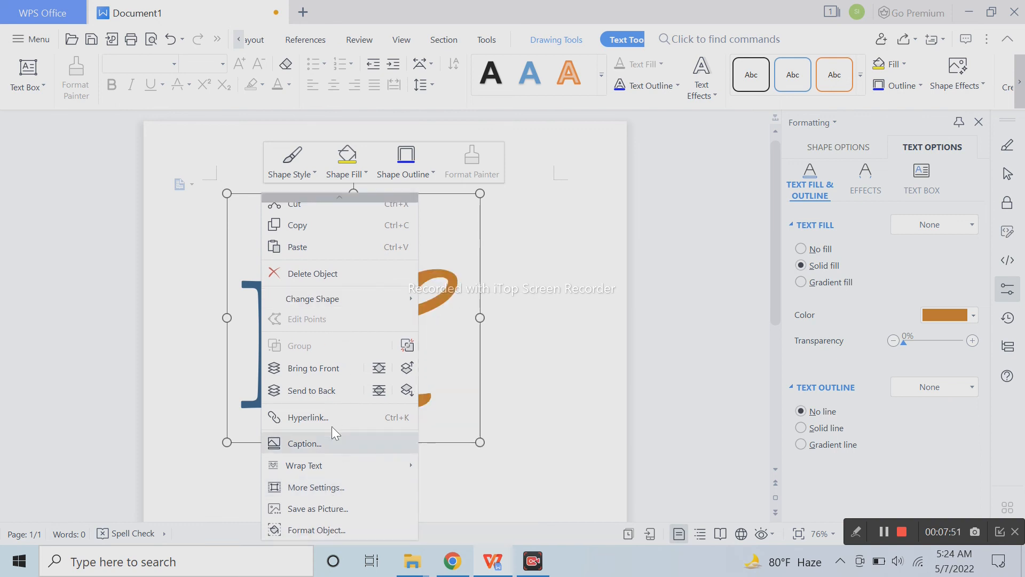
click(326, 508)
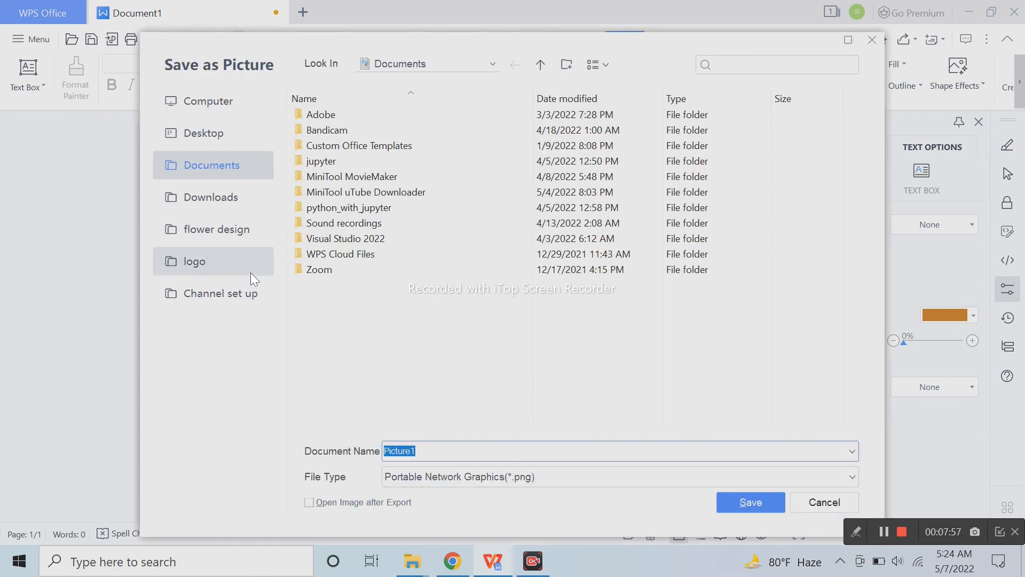
click(251, 272)
click(495, 458)
key(ctrl+a)
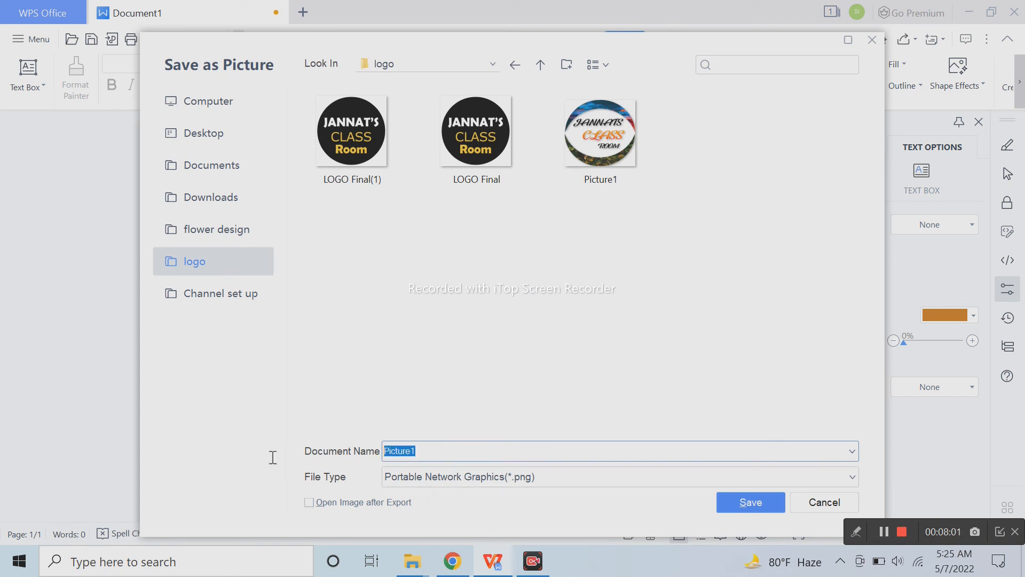
text(LOGO)
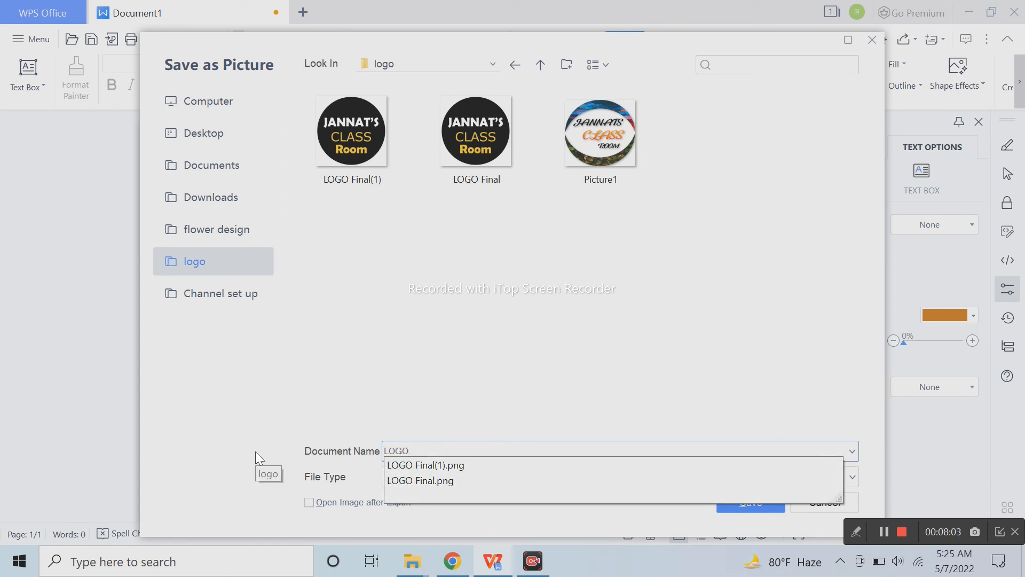
key(Return)
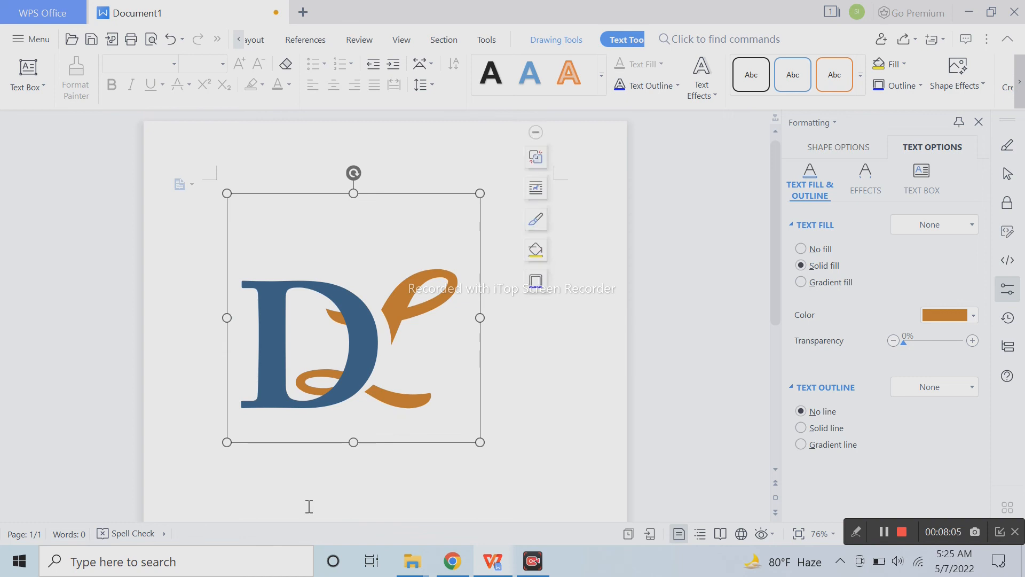
click(530, 432)
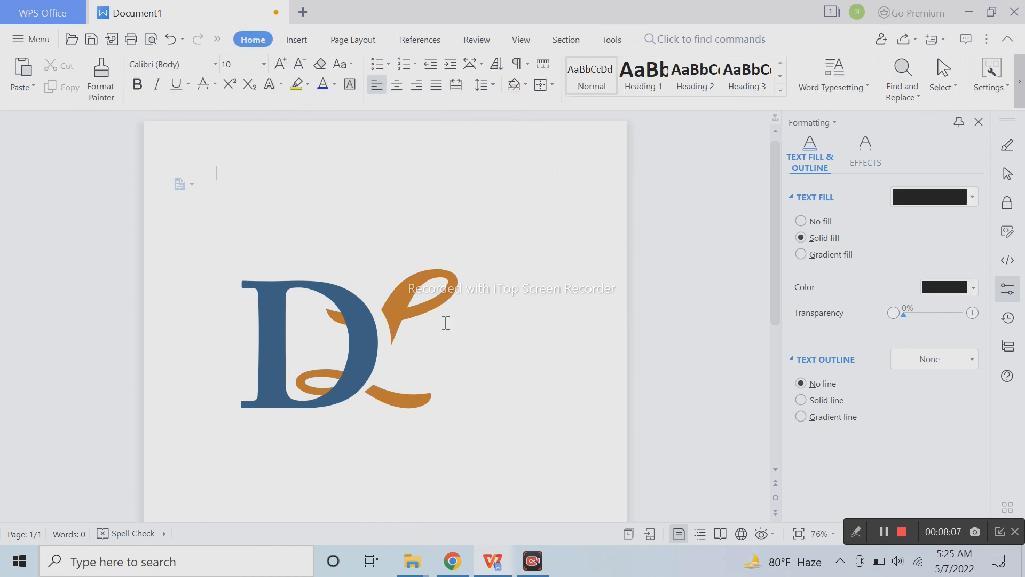
Create a new blank document and set its font size to 28
click(303, 11)
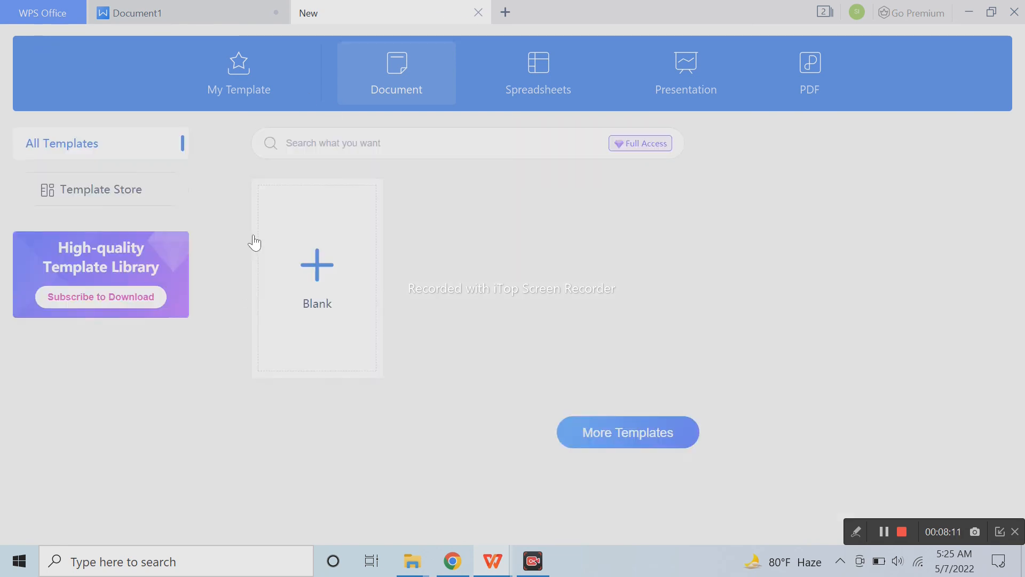
click(308, 283)
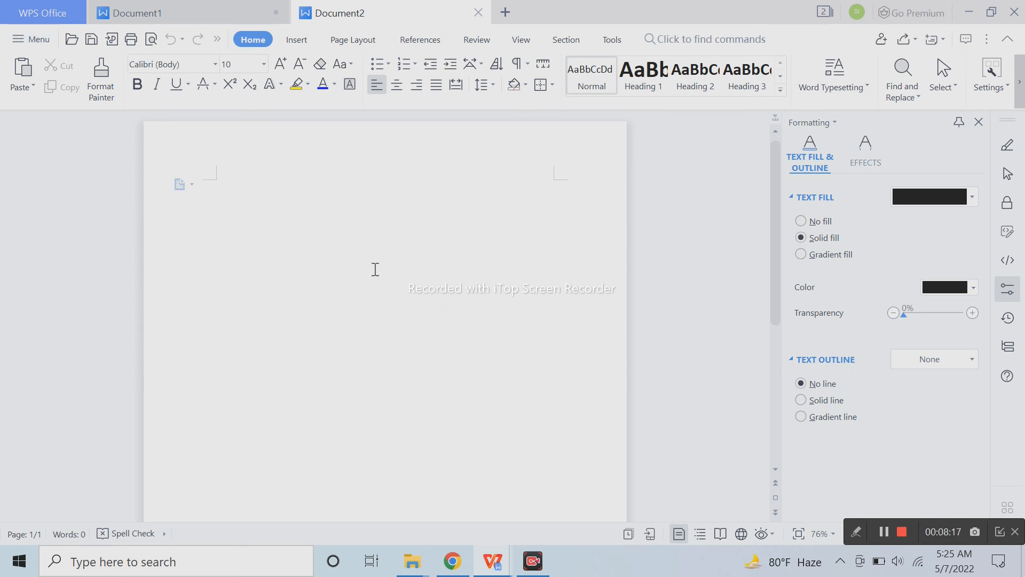
click(263, 63)
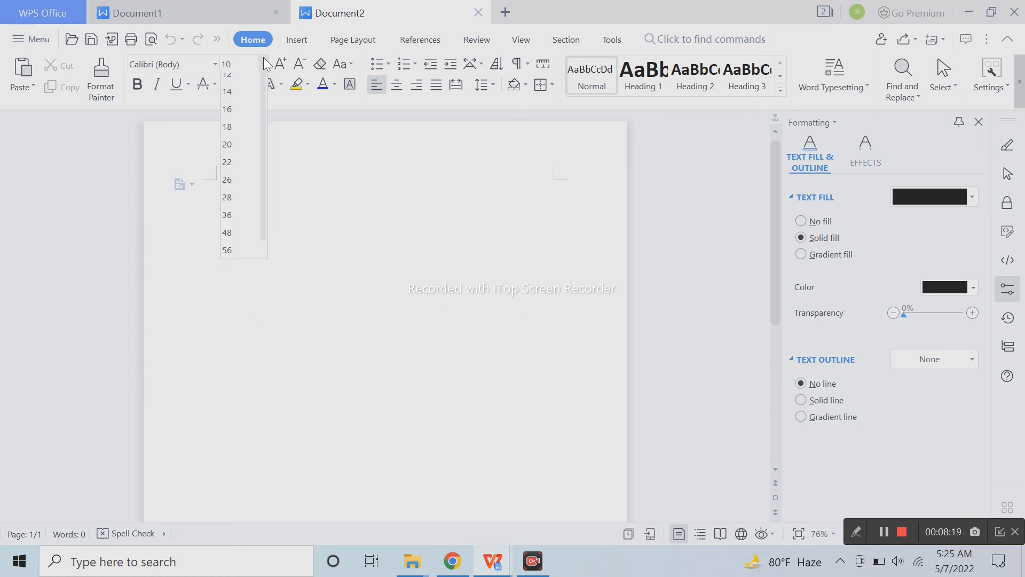
click(235, 362)
Write "Lets try to use this logo here -" on the first line and start a new line below it
text(Lets )
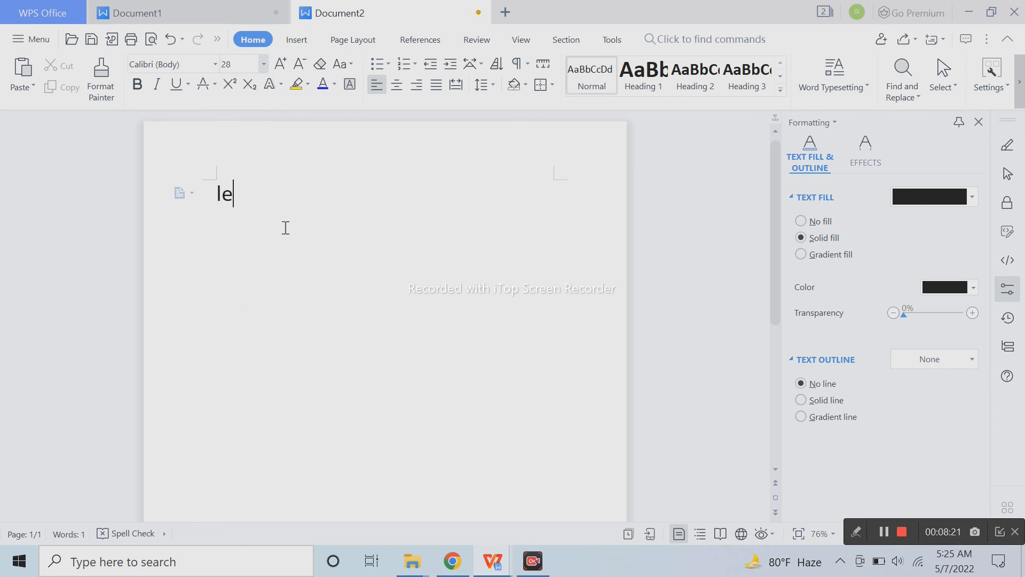
text(try to use t)
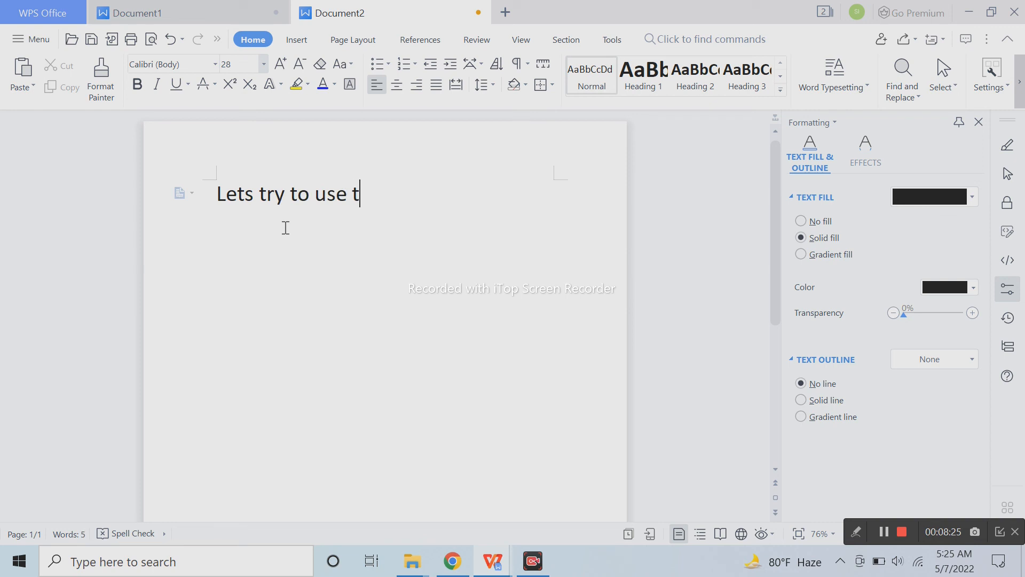
text(his logo here)
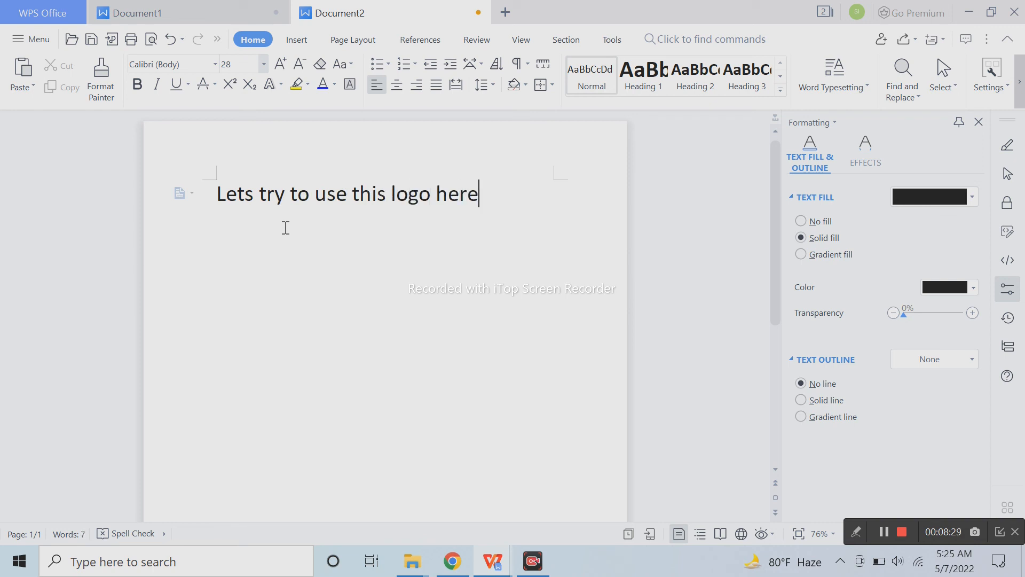
text( - tis)
key(BackSpace)
key(BackSpace)
key(BackSpace)
key(Return)
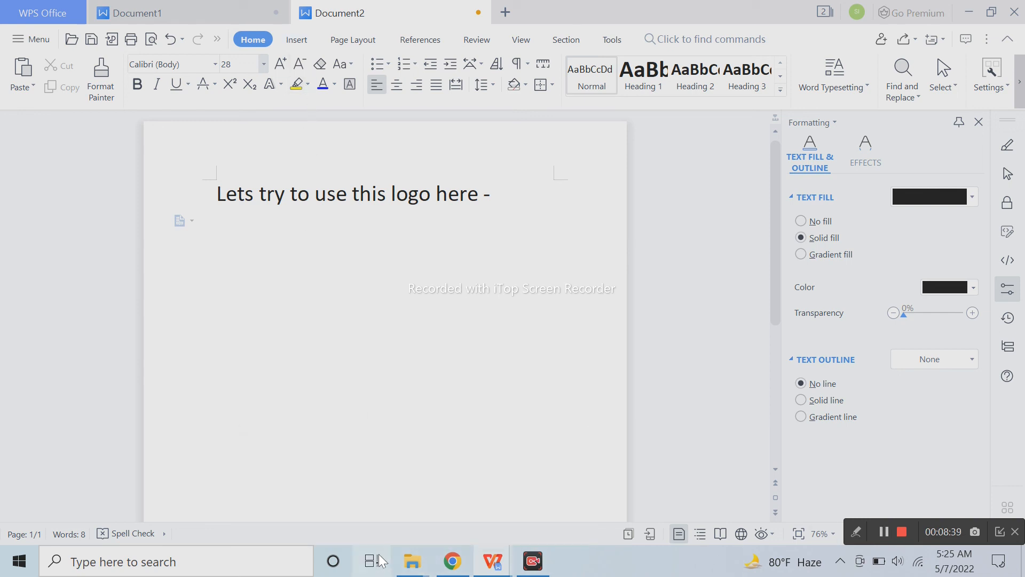
Insert the exported logo picture from File Explorer below the text line and leave the picture compression settings without applying them
mouse_move(414, 567)
click(398, 521)
drag(435, 120, 446, 440)
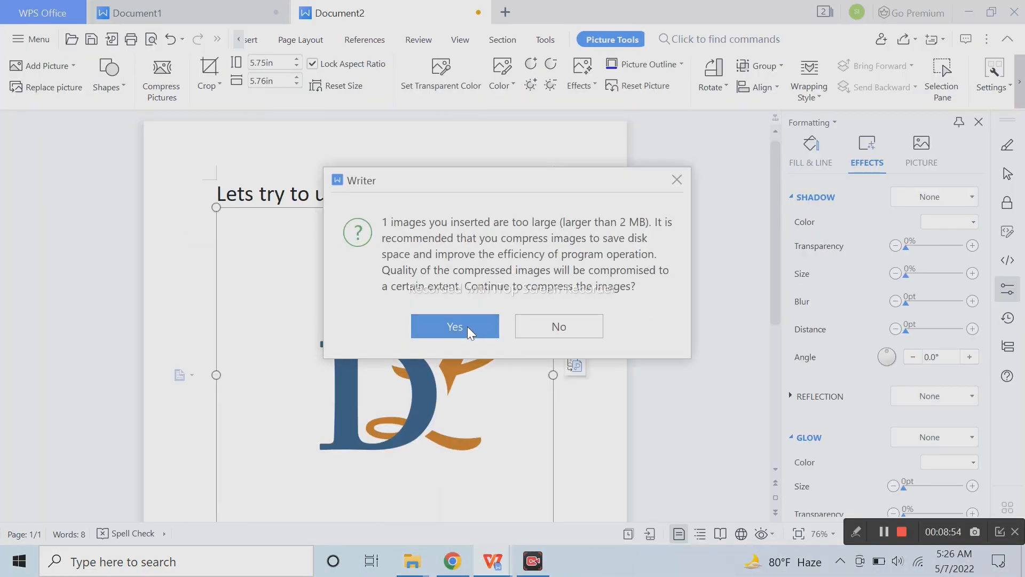
click(467, 326)
click(578, 180)
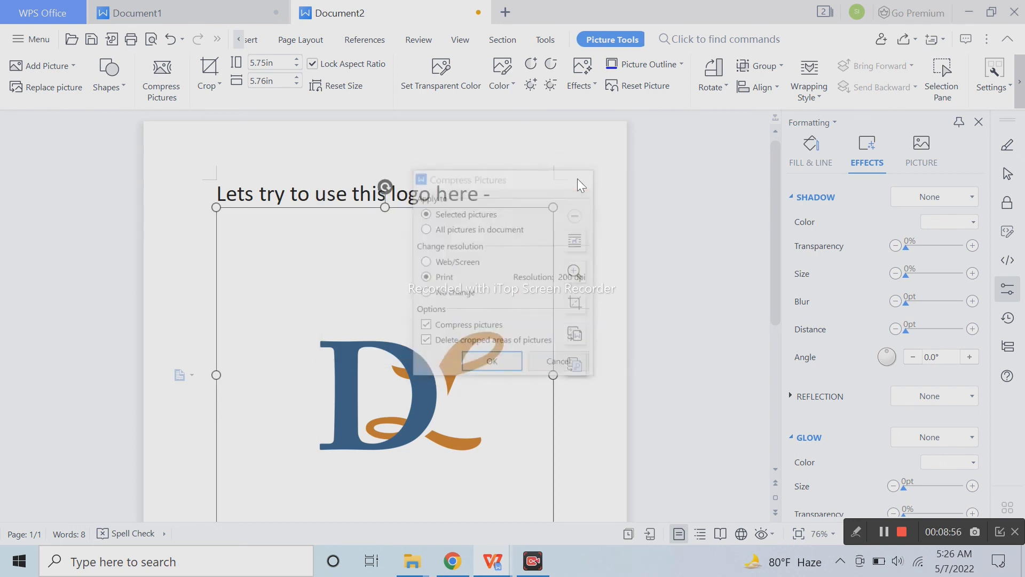
Change the logo picture's layout from in line with text to the Through text wrapping
scroll(482, 342, down, 3)
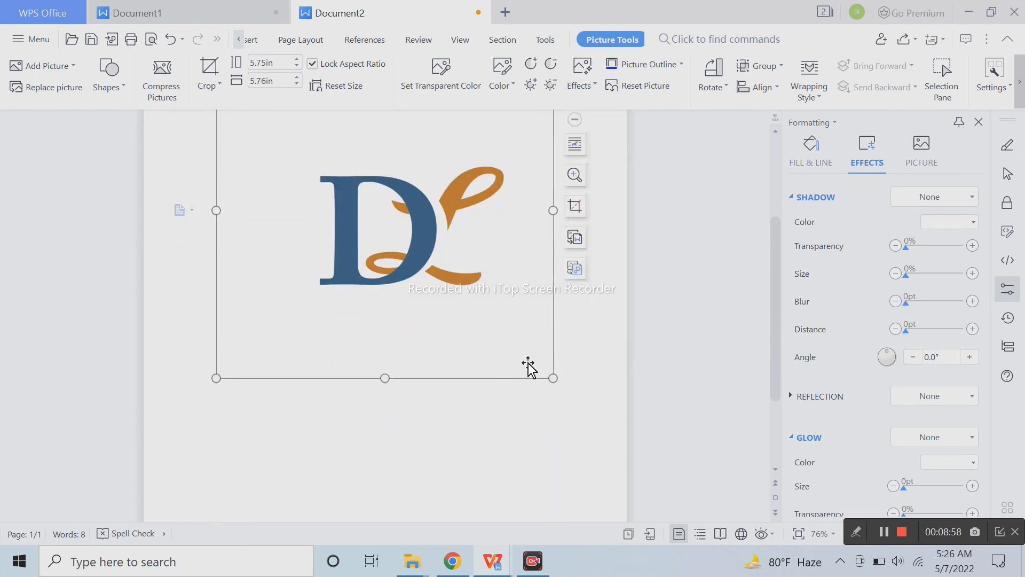
scroll(529, 363, up, 3)
click(577, 200)
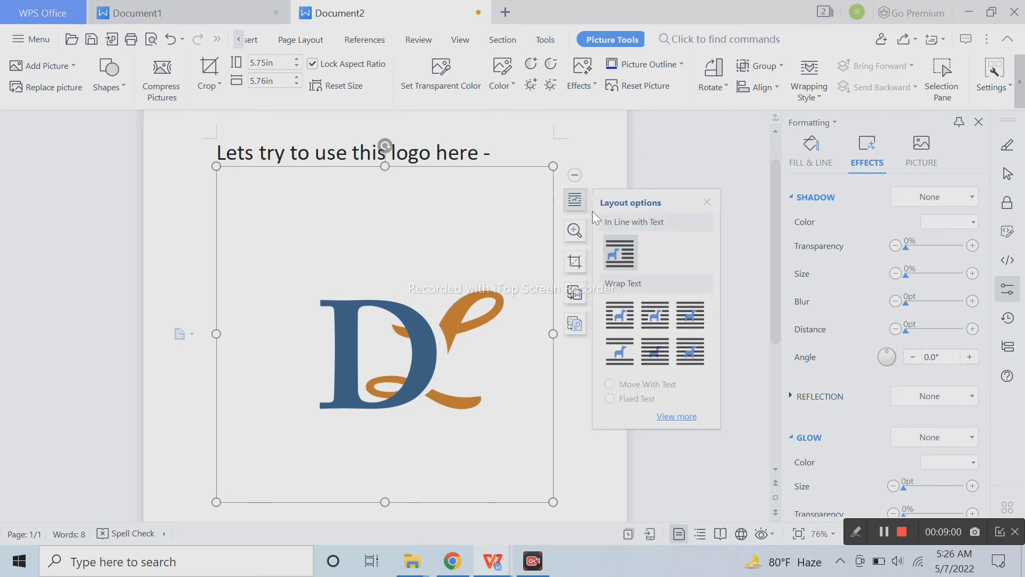
click(694, 317)
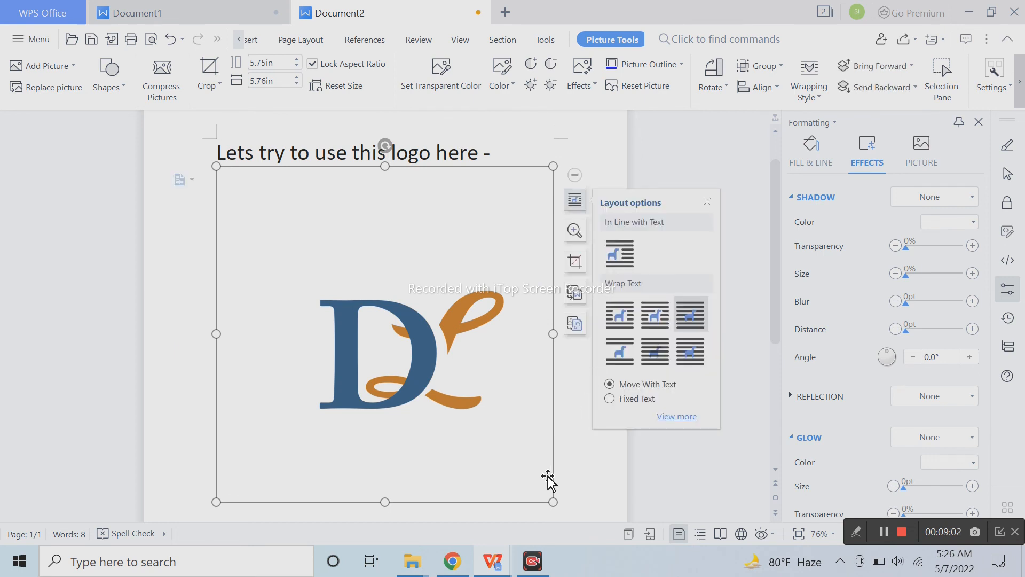
Shrink the logo picture from its lower-right corner, move it down clear of the text line, and deselect it
drag(553, 502, 470, 414)
drag(435, 199, 450, 259)
click(560, 310)
click(456, 398)
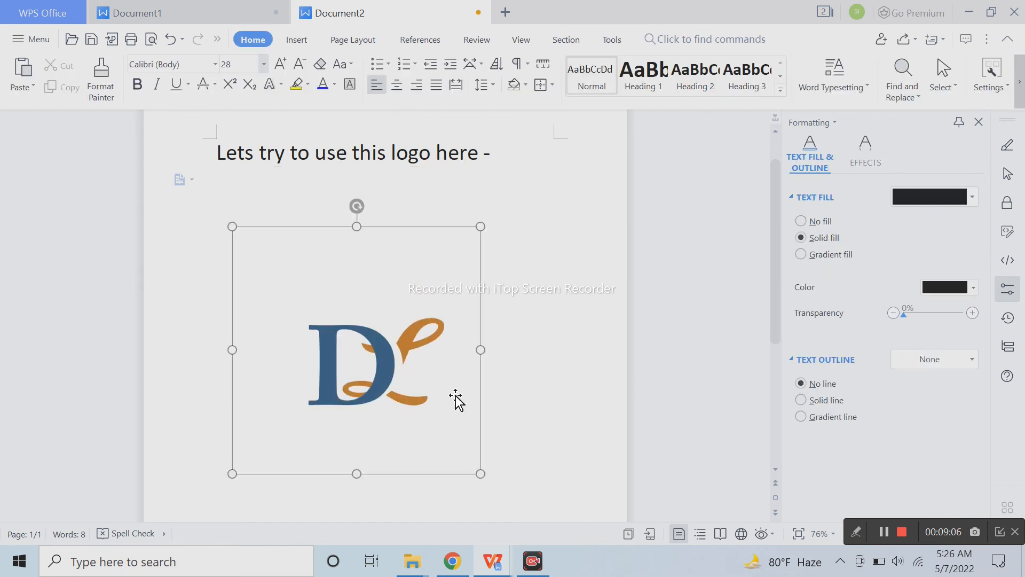
click(572, 411)
scroll(554, 421, up, 1)
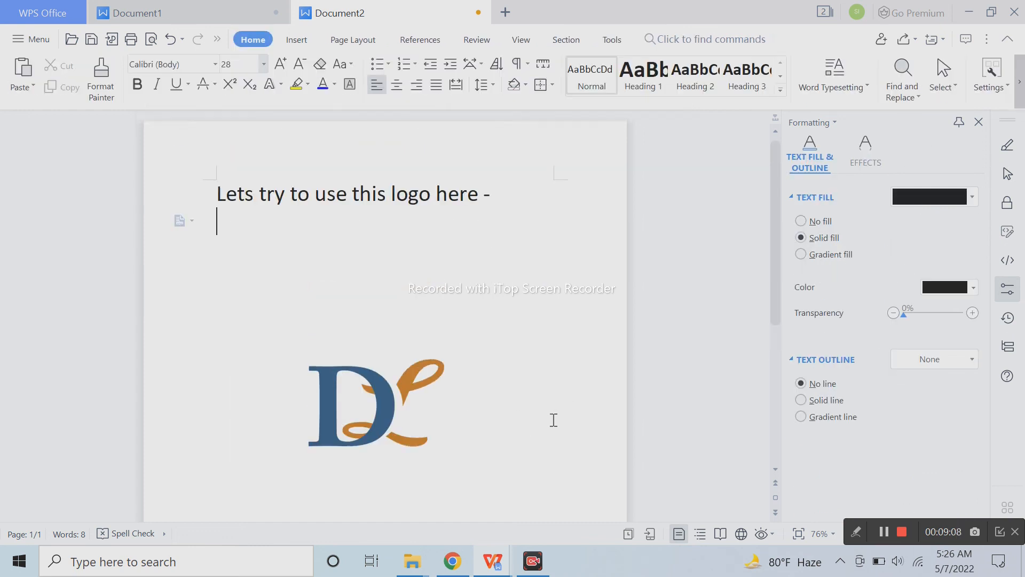
click(466, 415)
click(609, 455)
ctrl+scroll(485, 423, up, 3)
scroll(497, 404, down, 3)
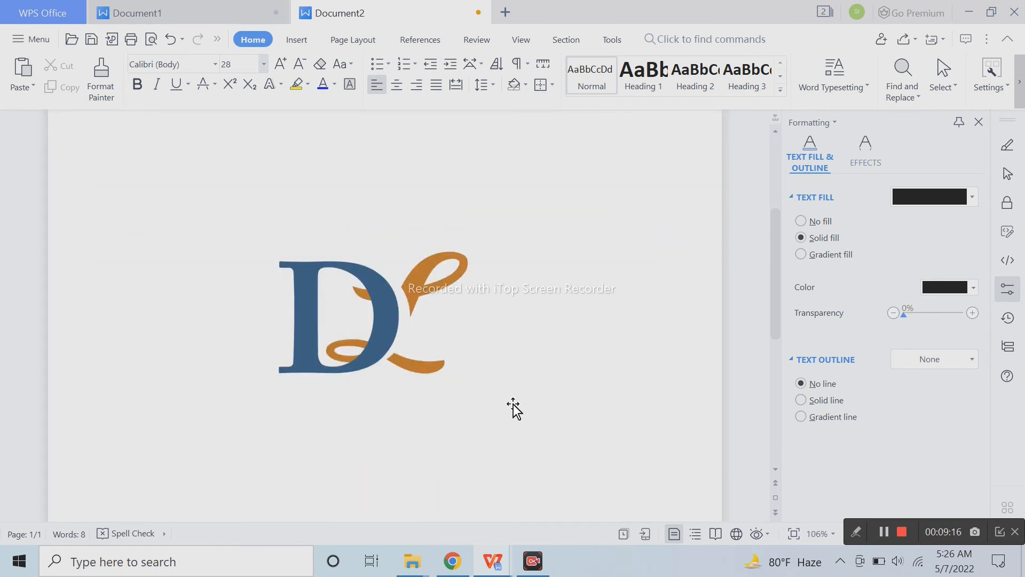
click(902, 531)
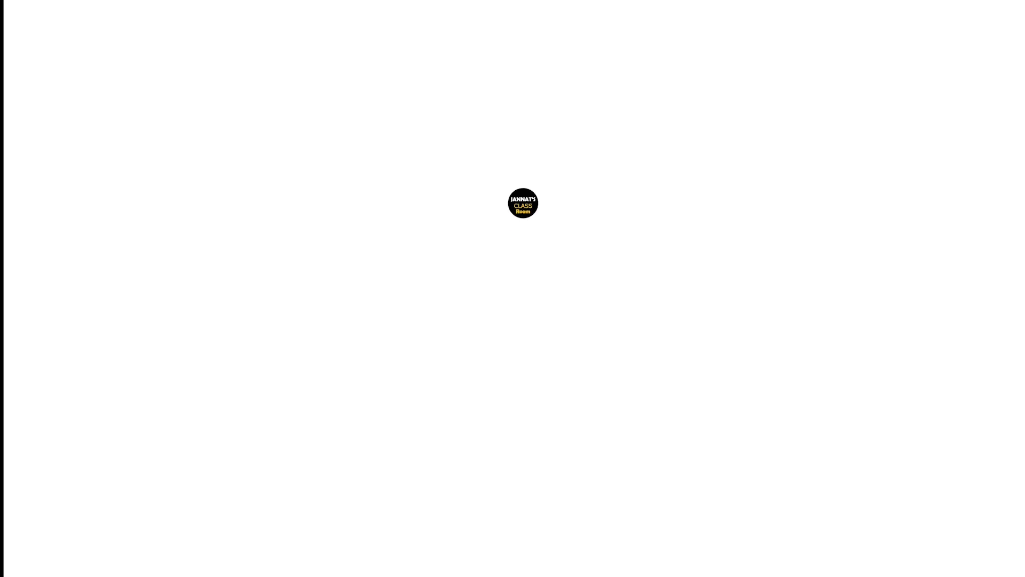